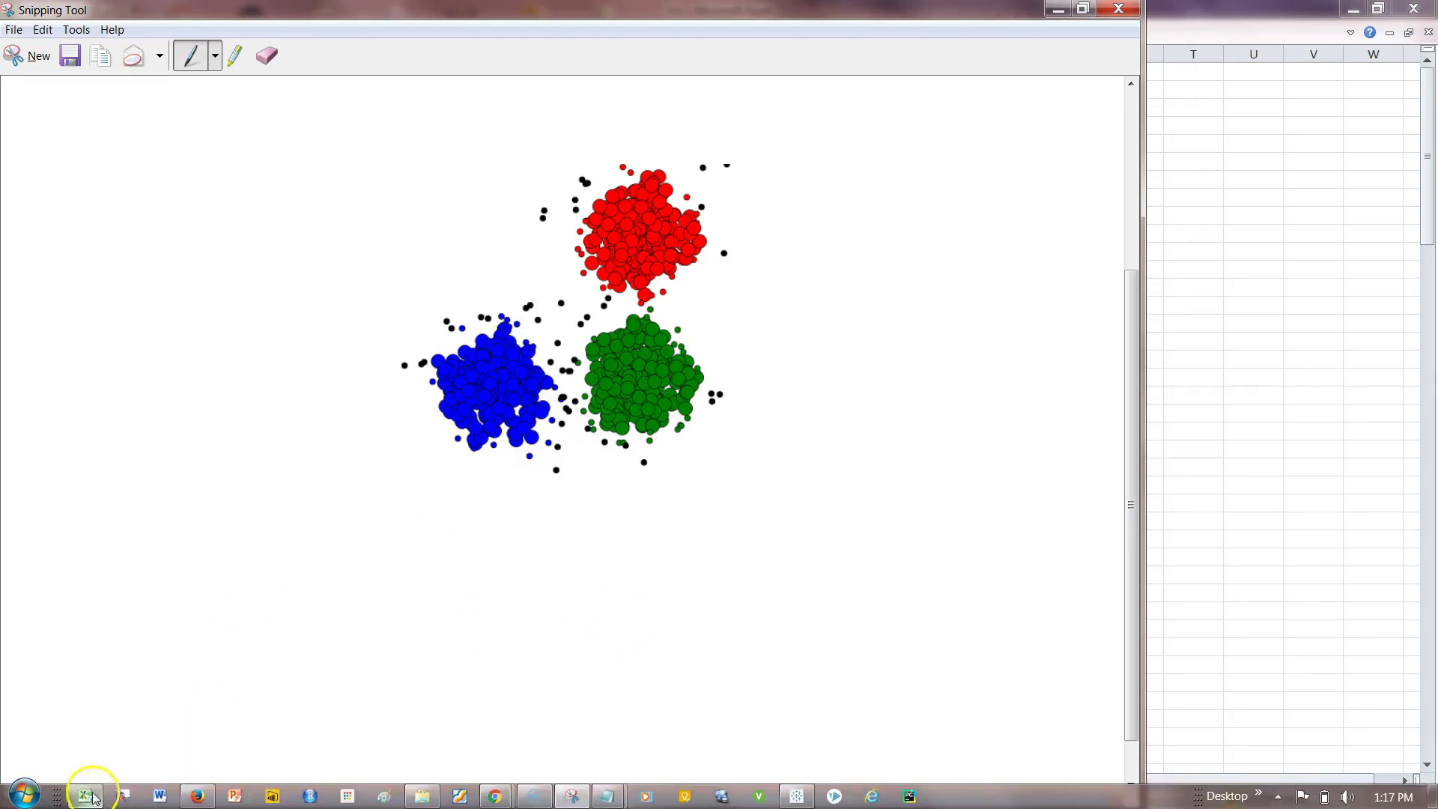
Switch to the iris workbook in Excel and examine the sepal, petal and Species column headers
left_click(92, 796)
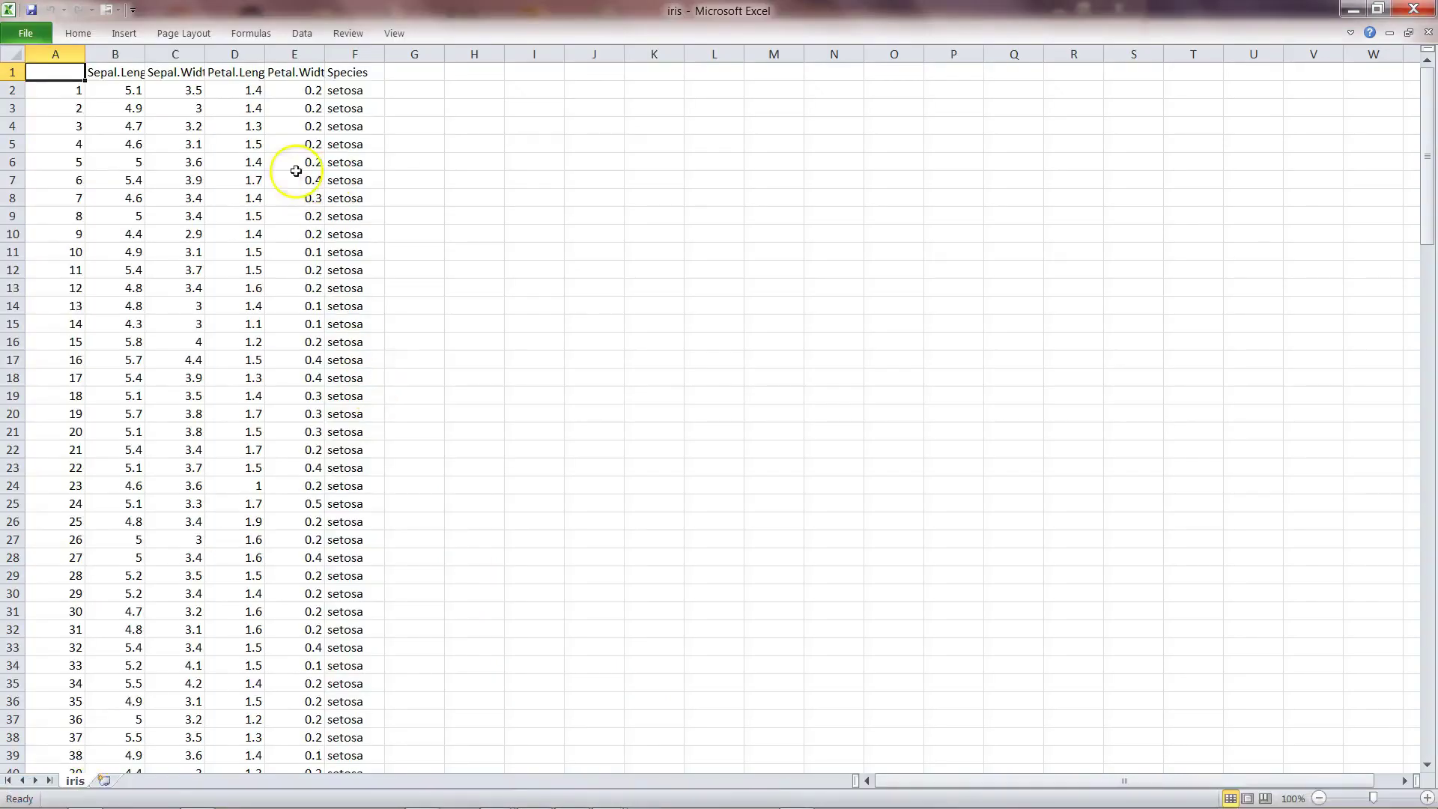
left_click(114, 78)
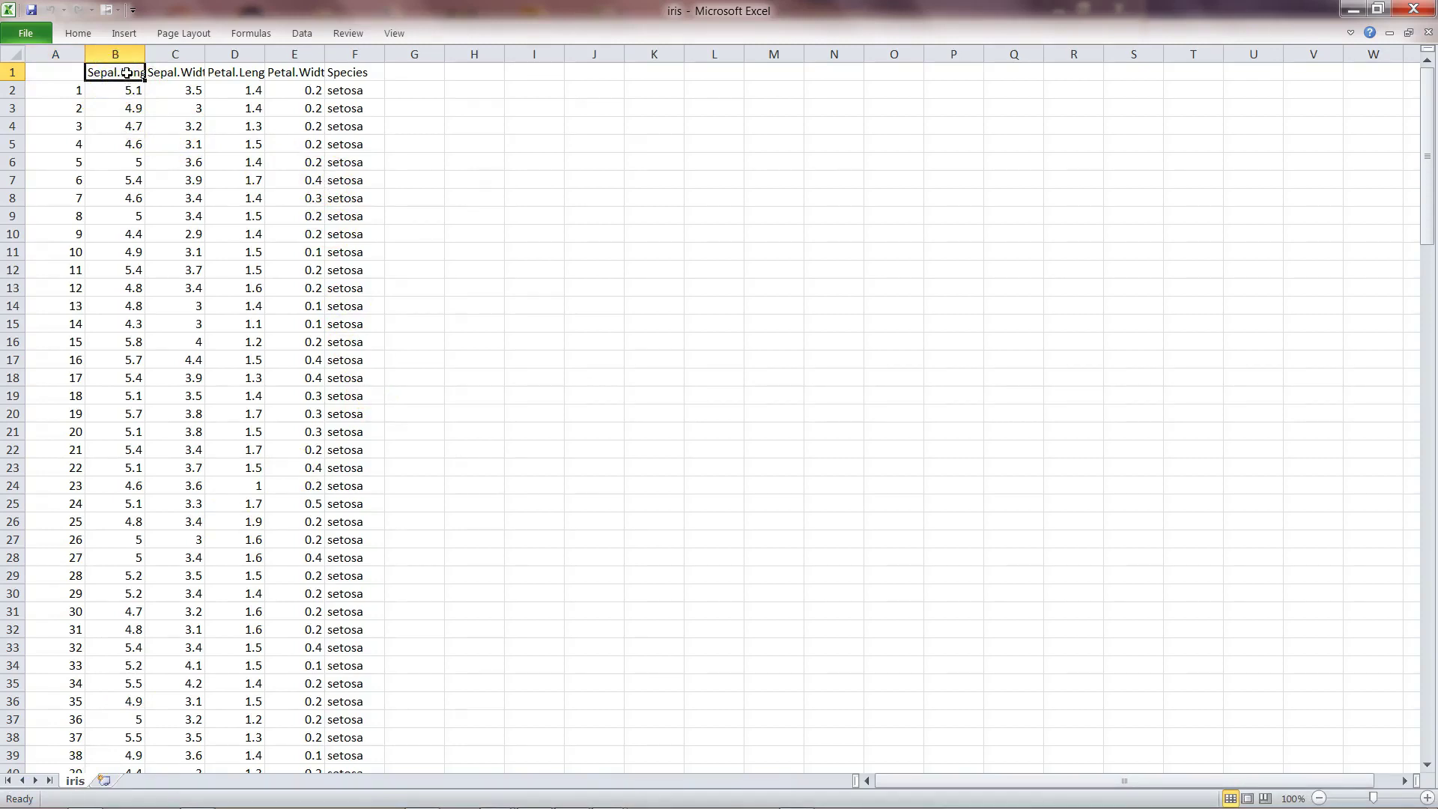
left_click(128, 73)
left_click(167, 75)
left_click(225, 75)
left_click(275, 78)
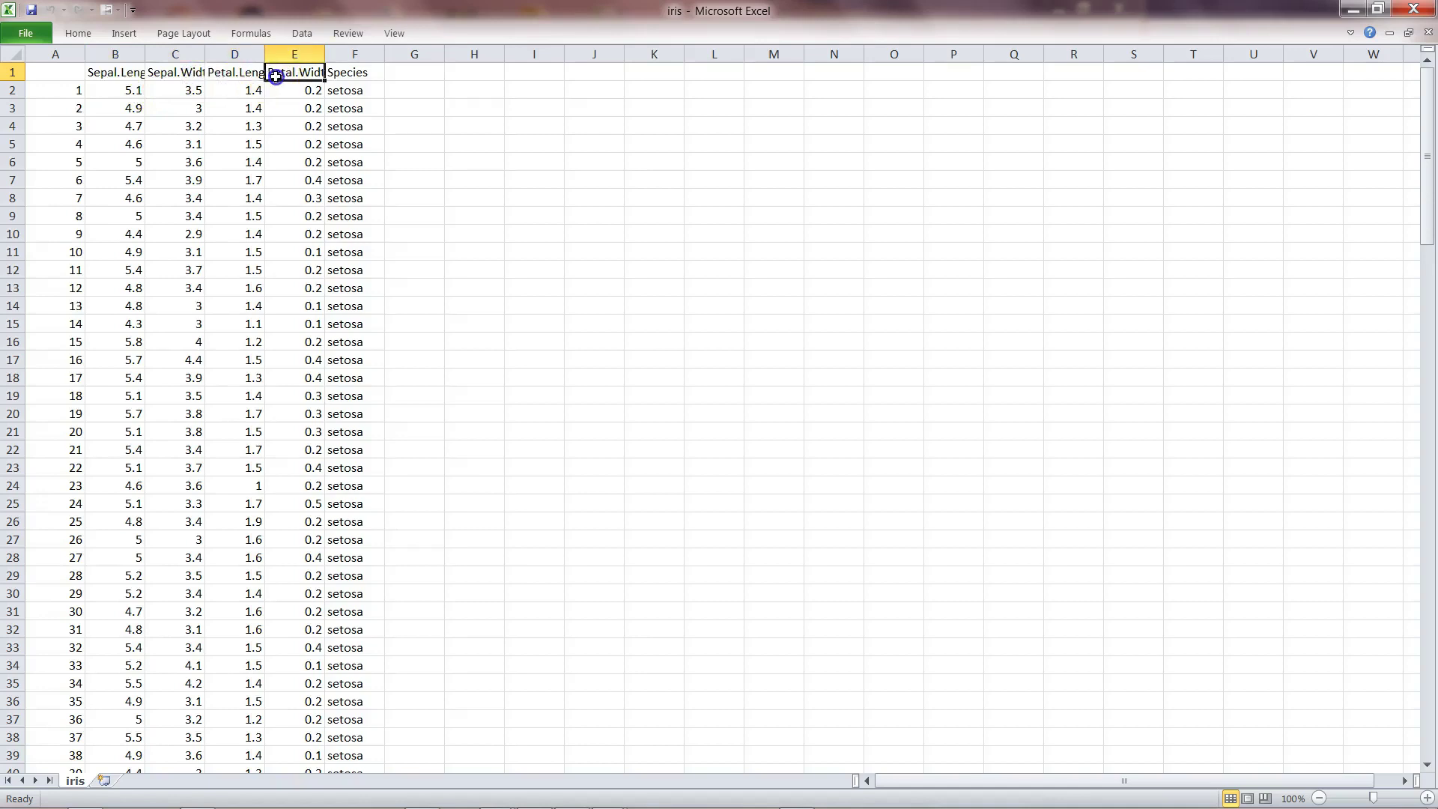
left_click(351, 75)
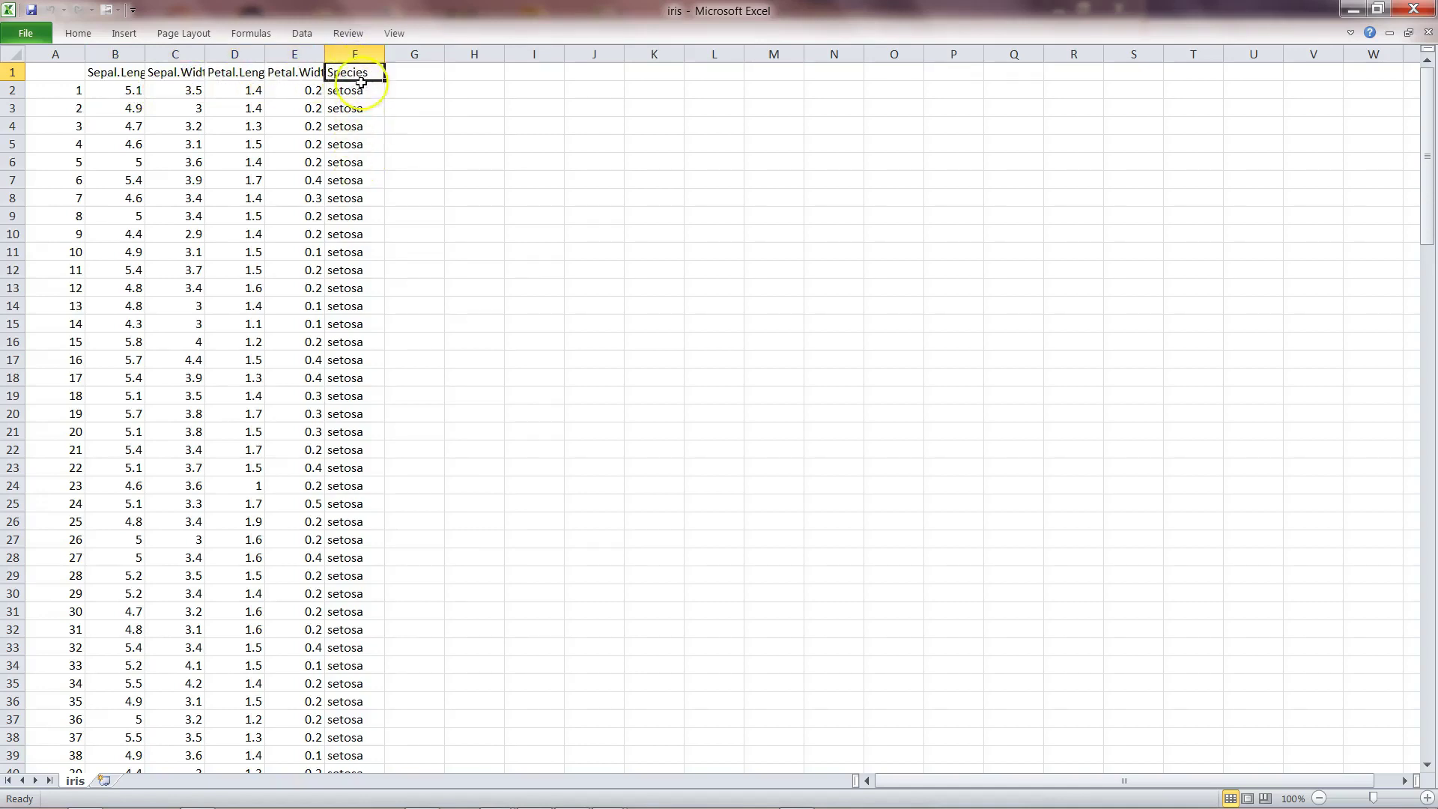
Check the distinct entries in the Species column using the cell's pick list, without choosing one
key("alt+Down")
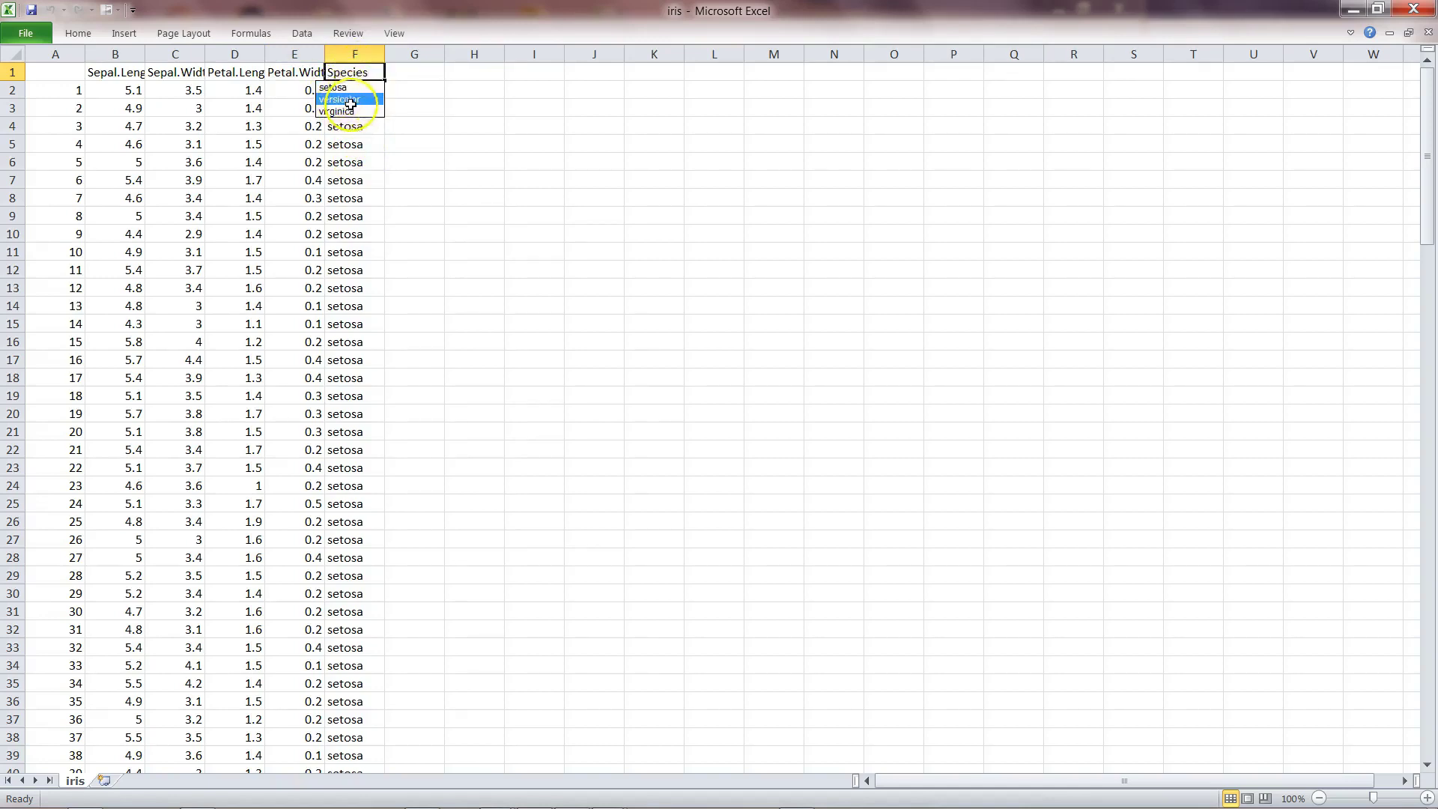
left_click(406, 89)
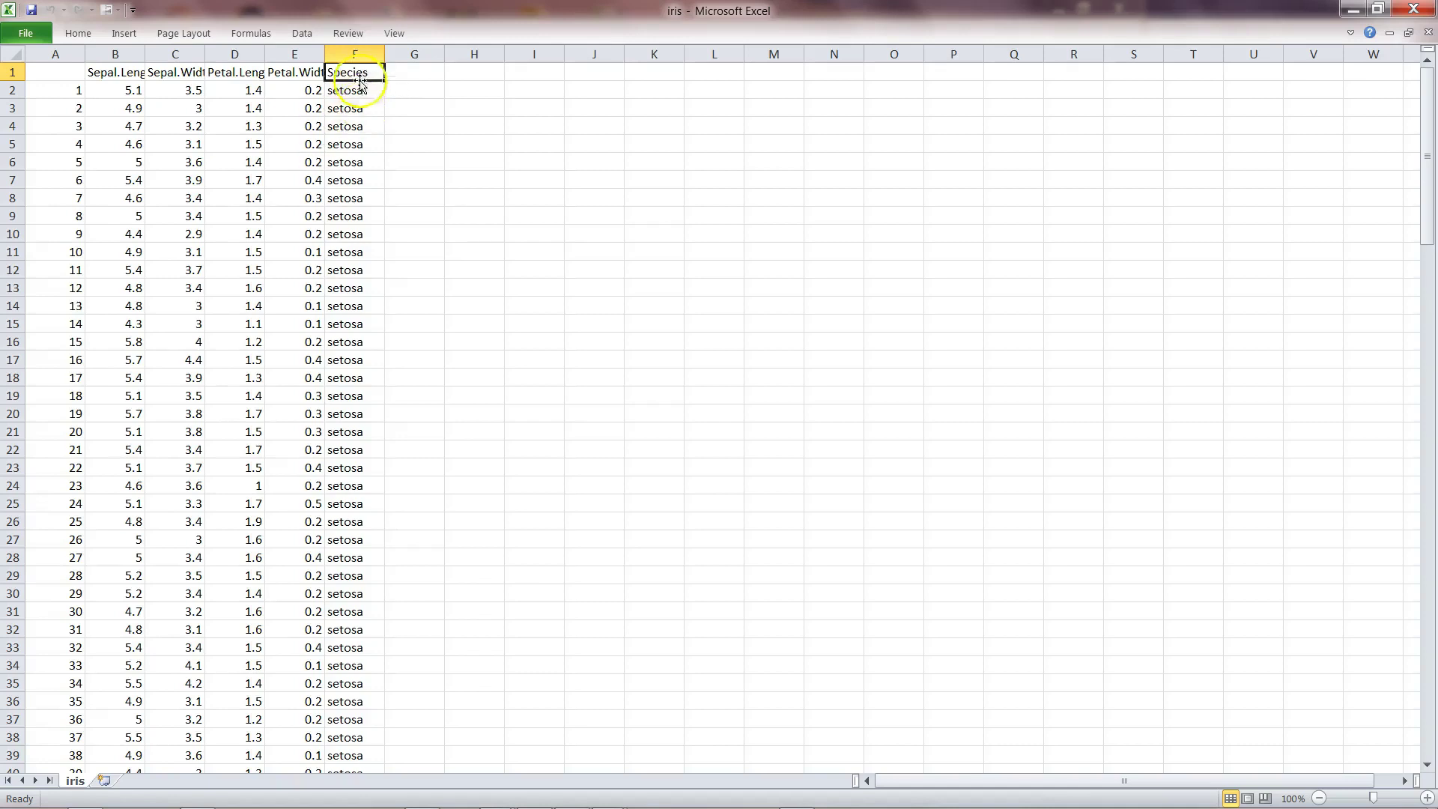
left_click(359, 55)
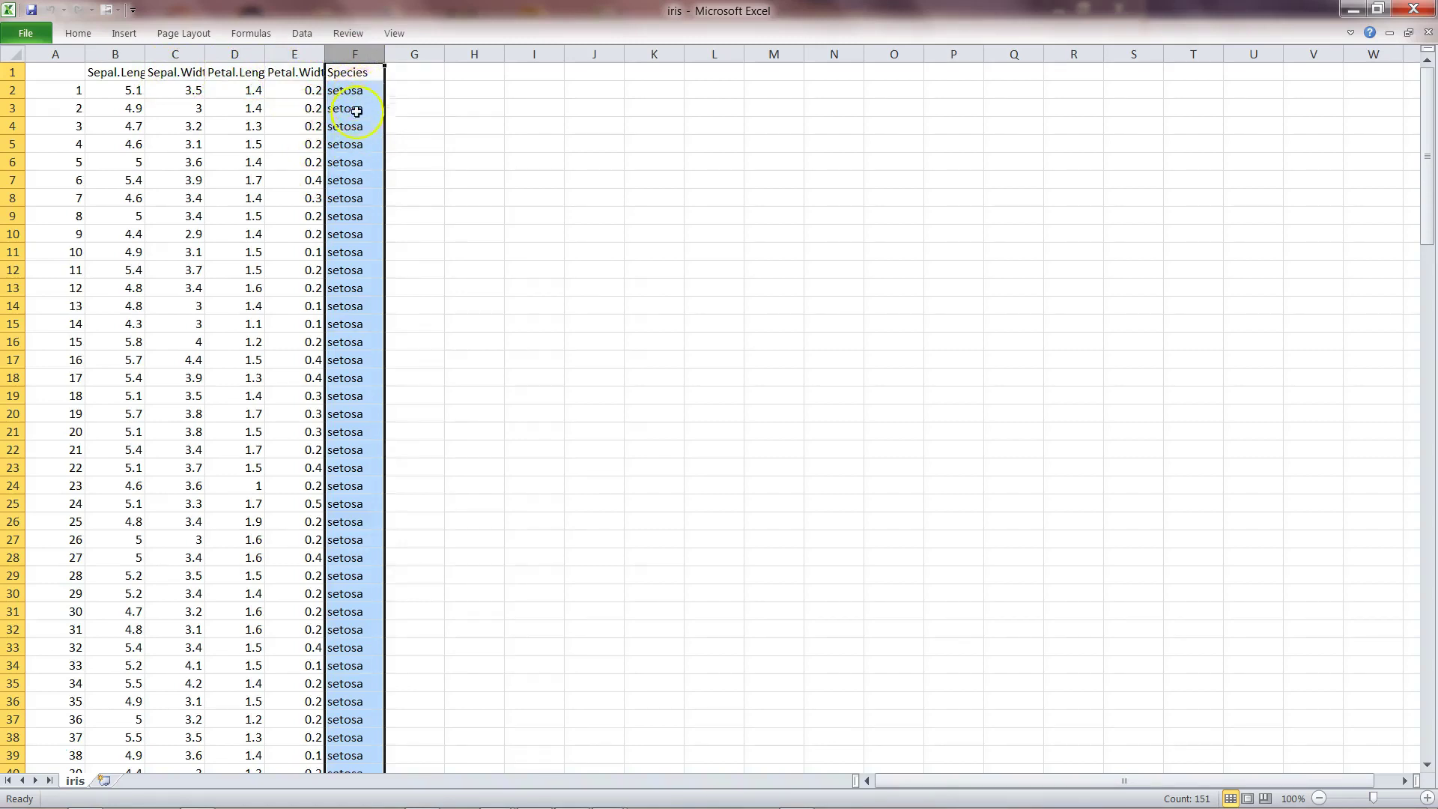
left_click(355, 69)
key("alt+Down")
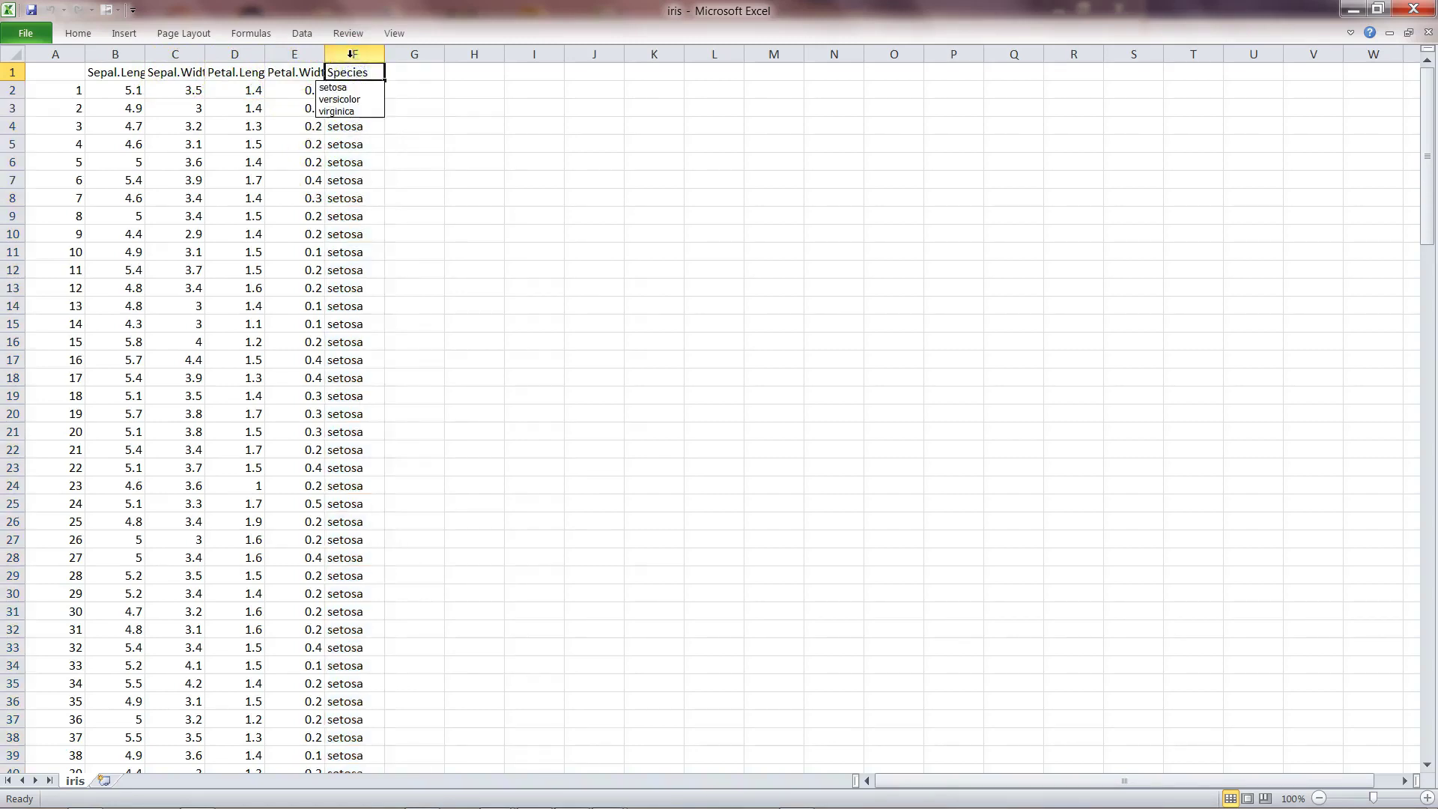
left_click(412, 176)
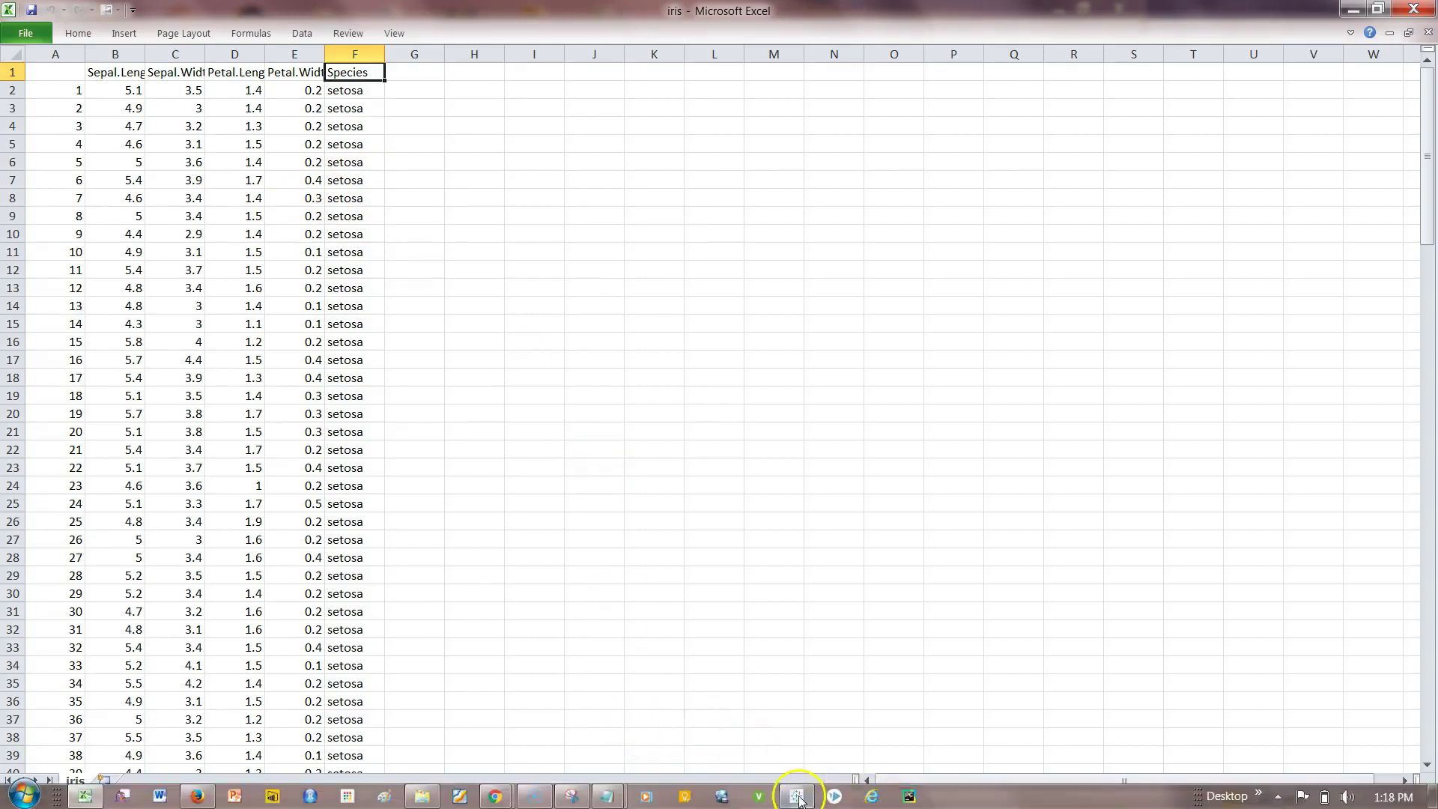
Switch to Tableau and connect to the iris text file on the Desktop as the data source
left_click(796, 800)
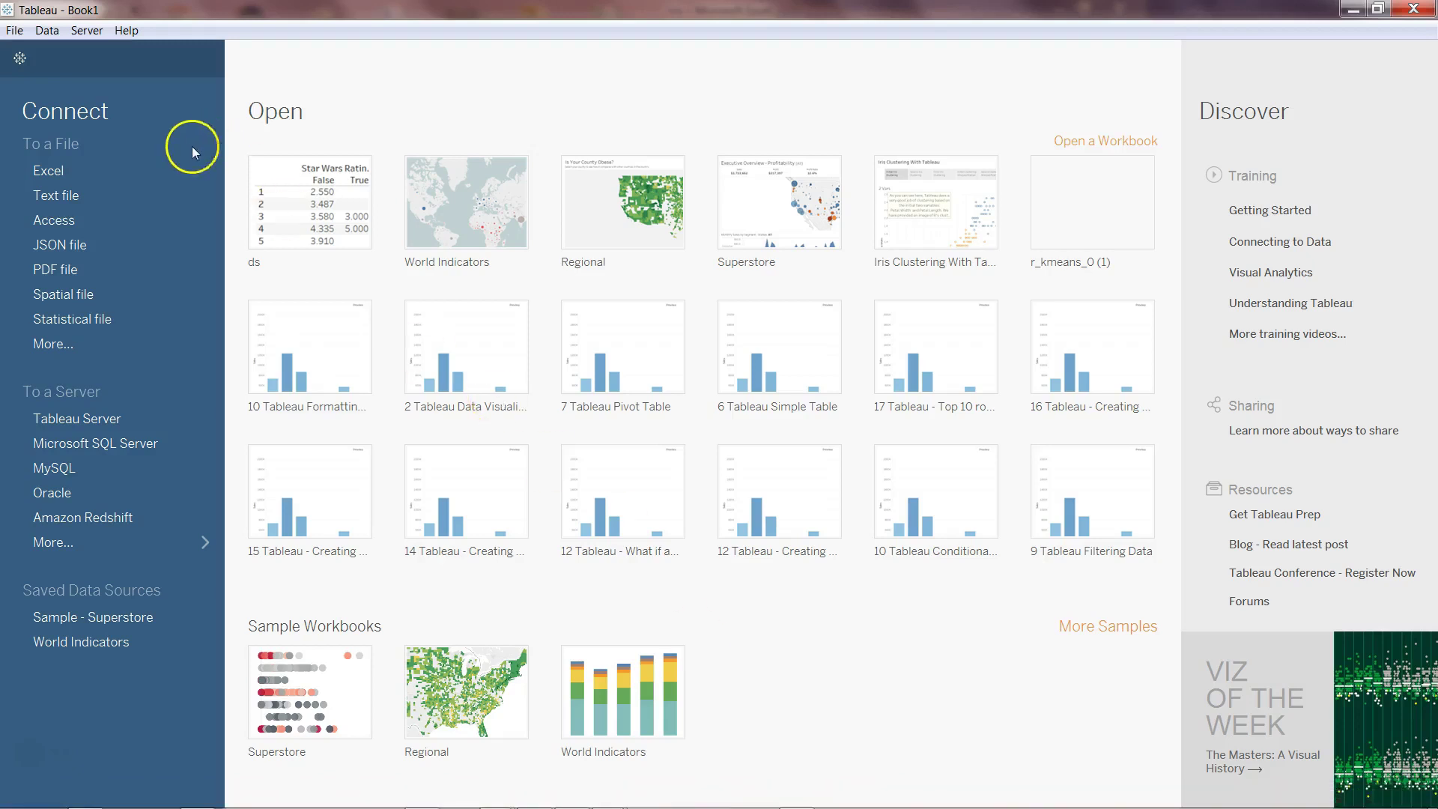
left_click(150, 195)
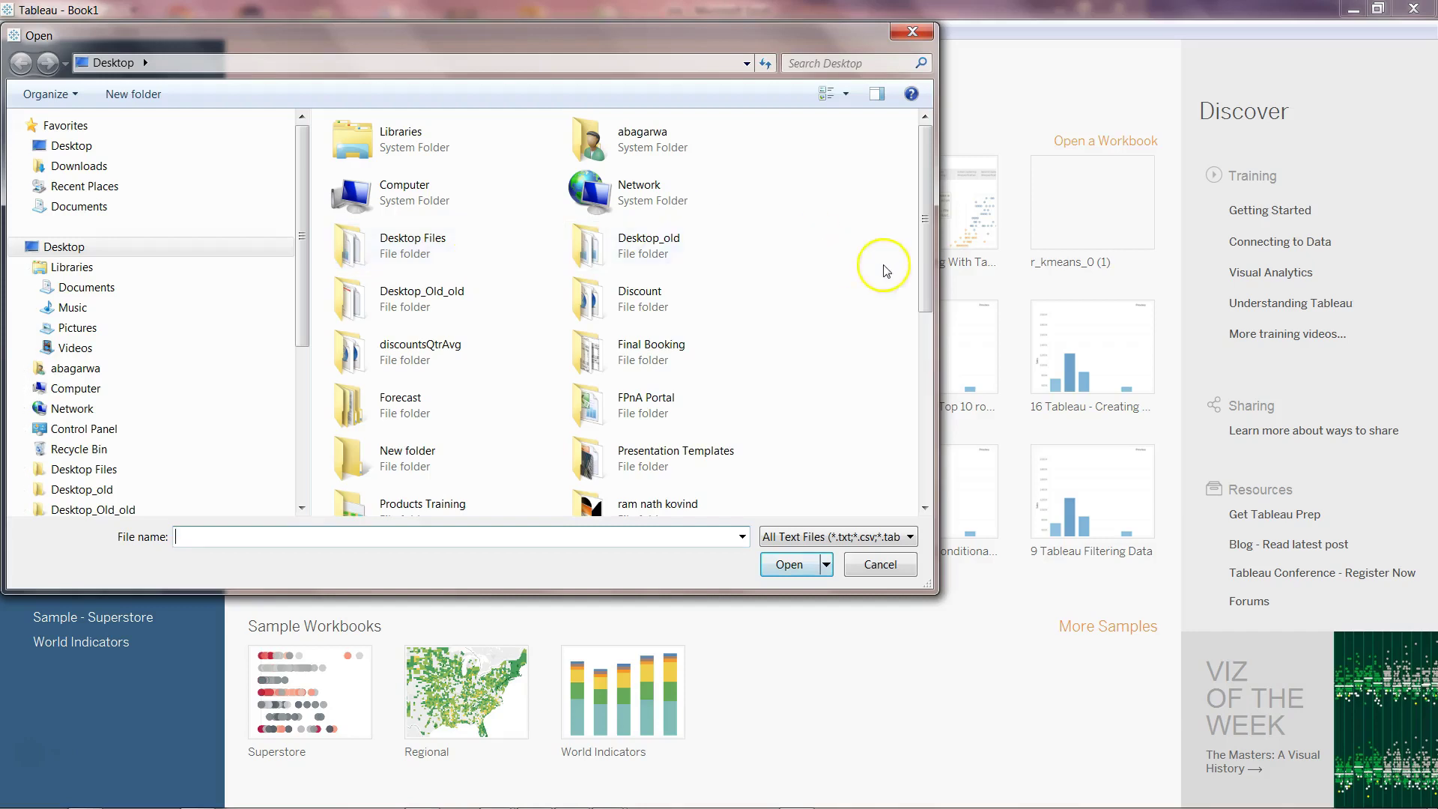
left_click_drag(928, 224, 931, 494)
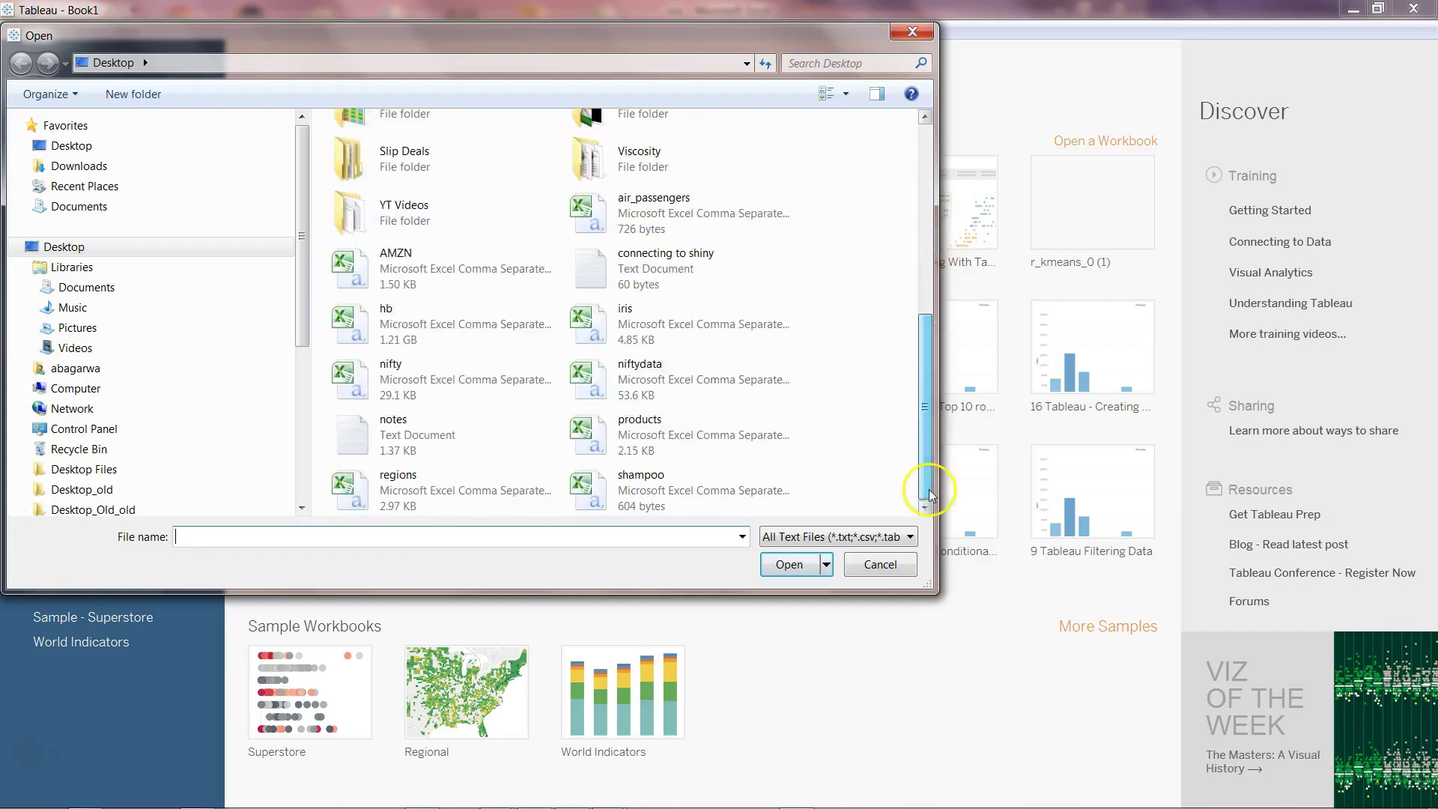
double_click(662, 330)
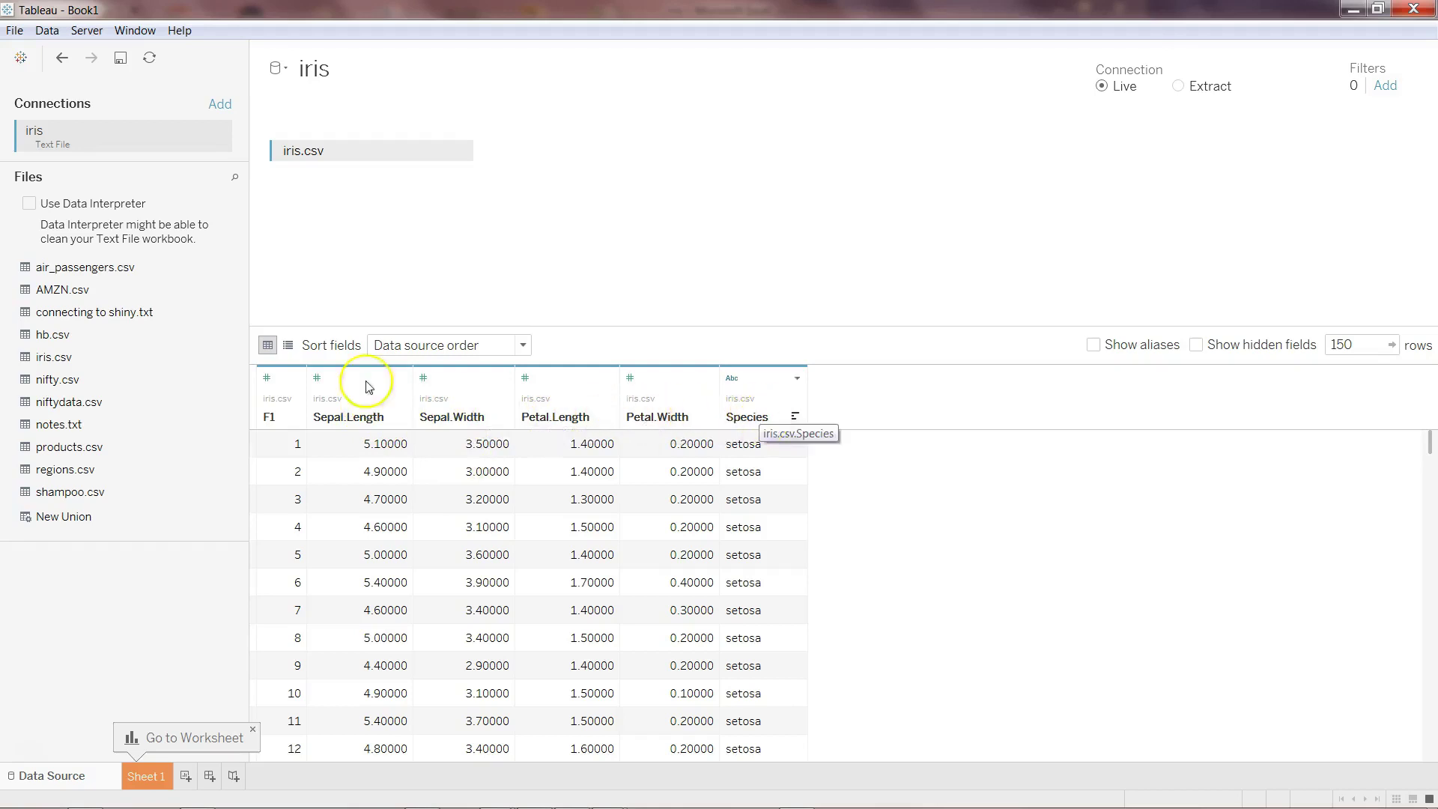
Hide the F1 field in the iris data source
left_click(290, 410)
right_click(287, 404)
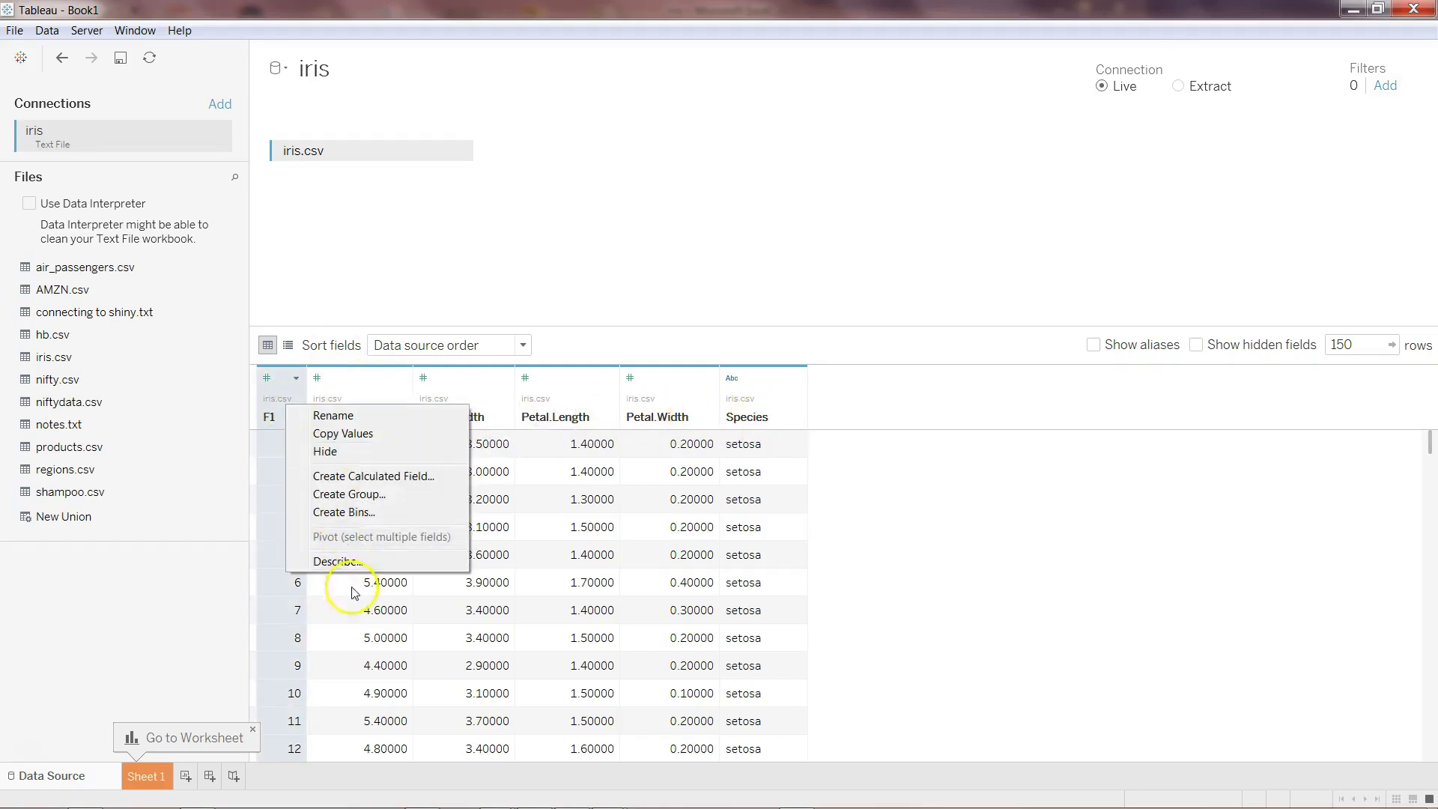
left_click(363, 451)
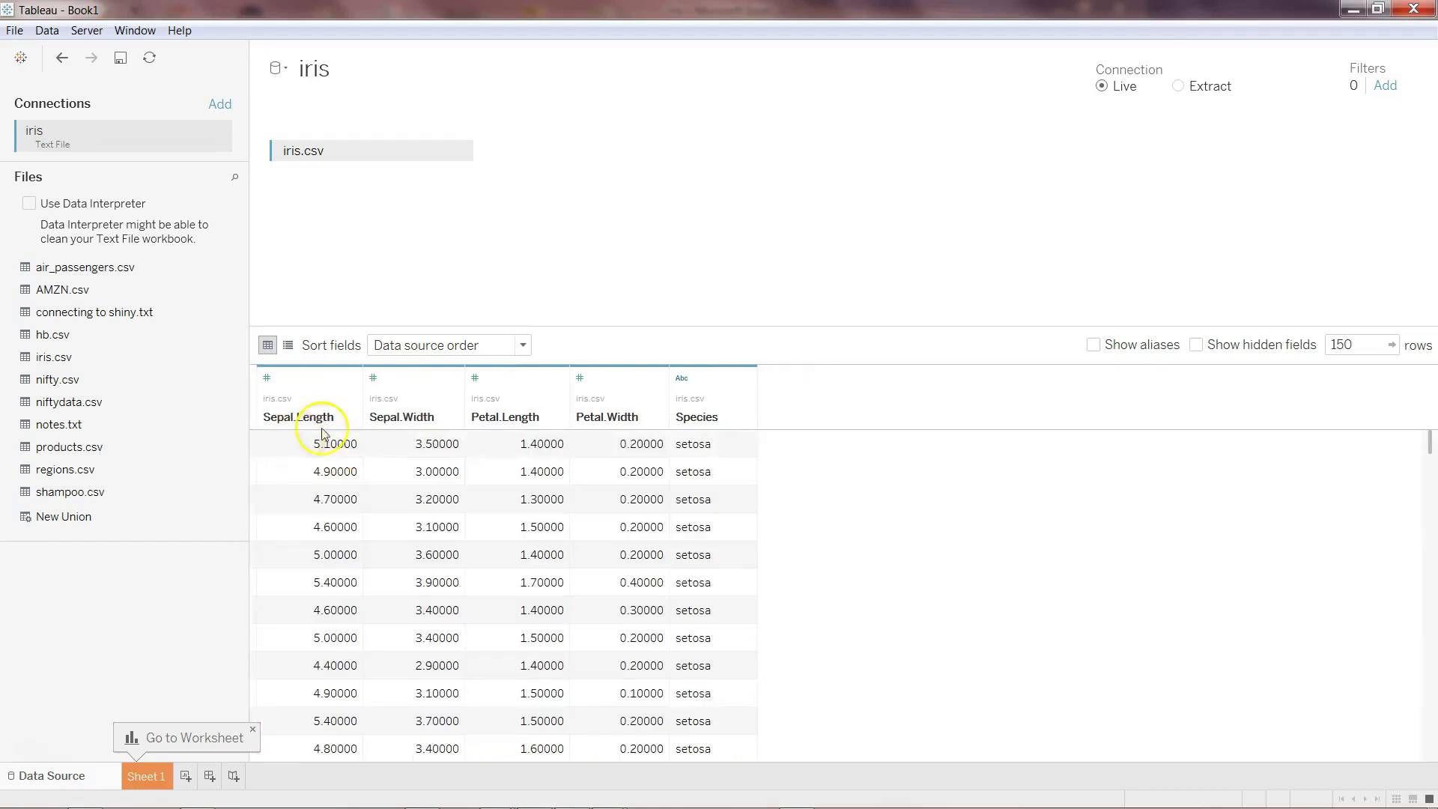
On Sheet 1, plot Petal.Length on Columns against Petal.Width on Rows
left_click(165, 771)
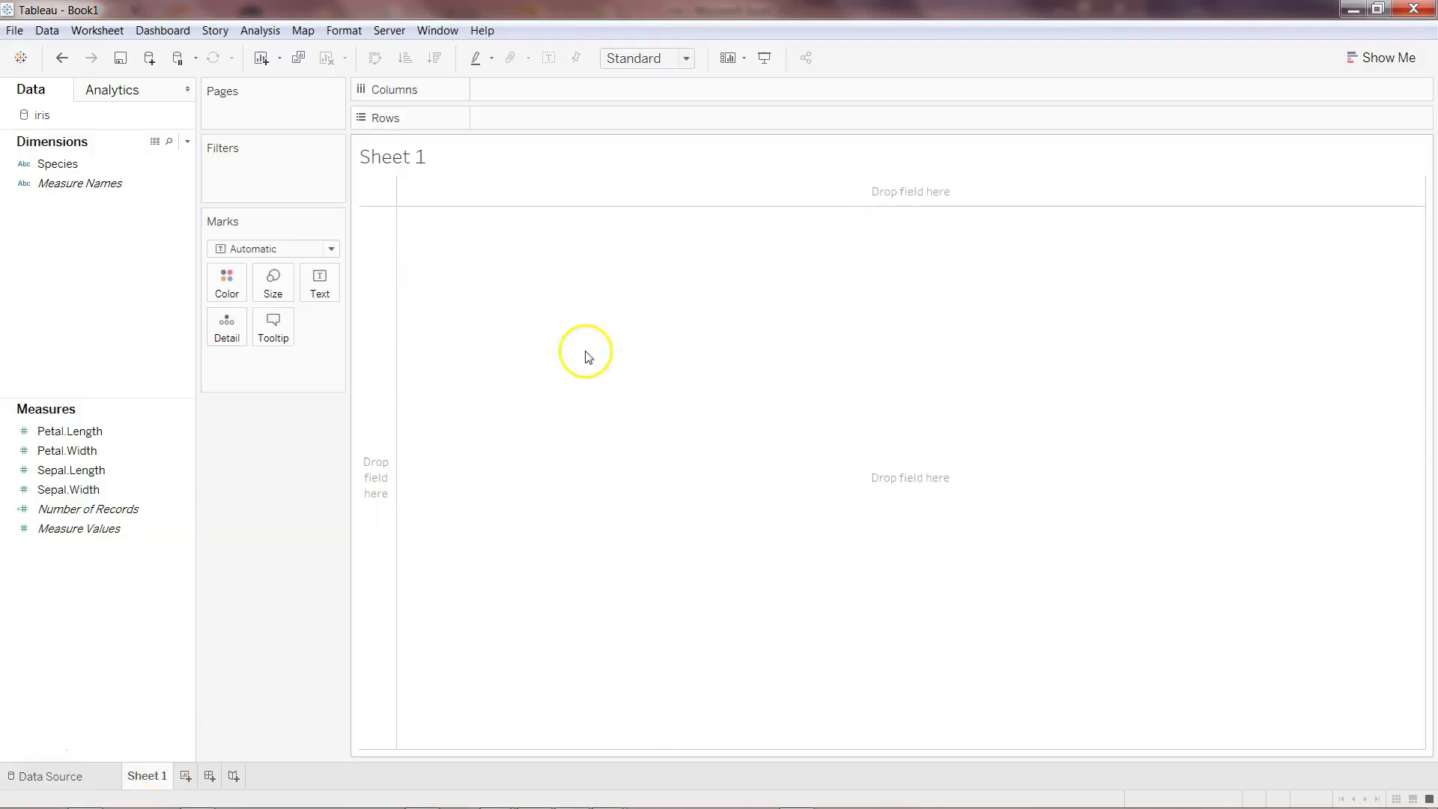
left_click(123, 430)
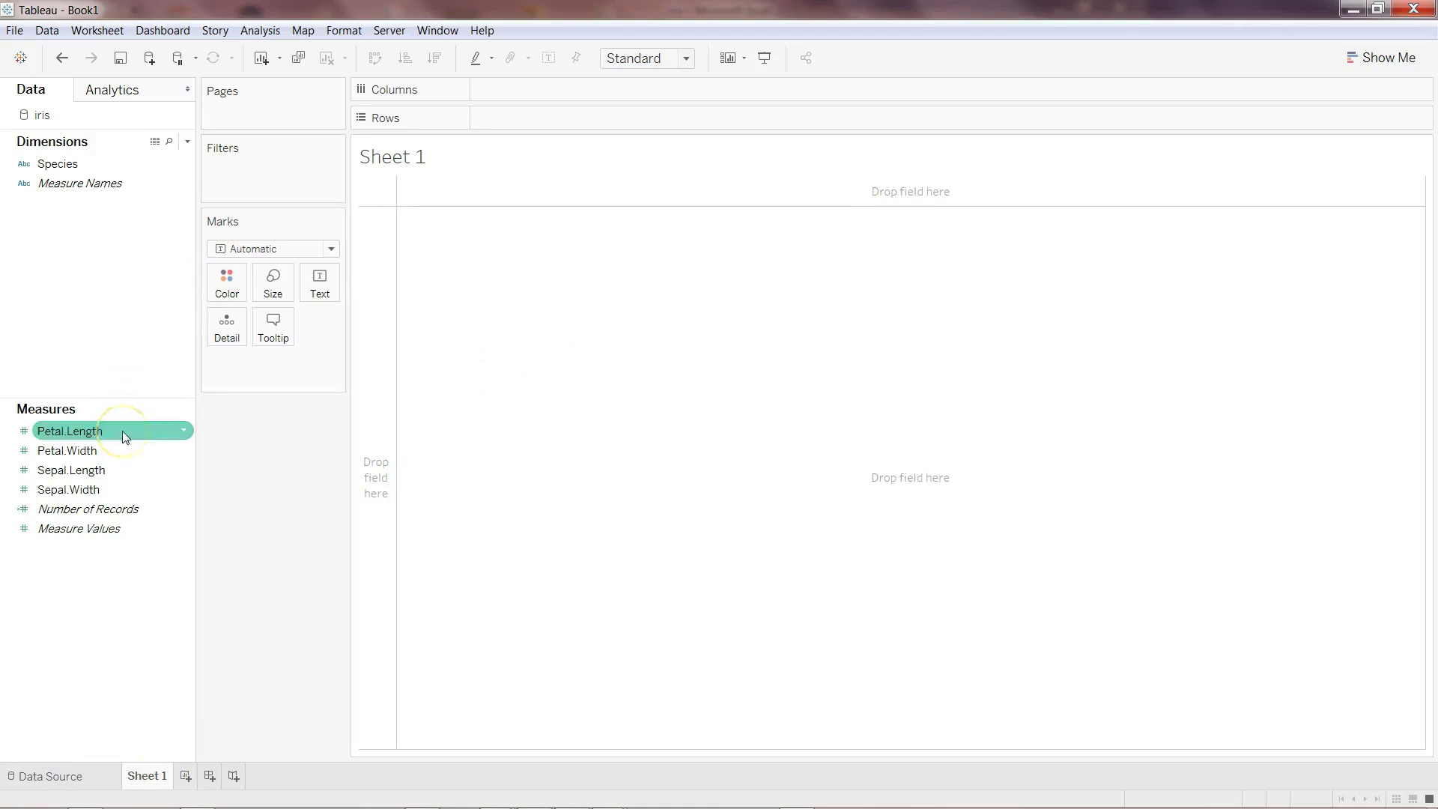
left_click_drag(127, 435, 307, 221)
double_click(83, 431)
left_click(75, 450)
mouse_move(75, 450)
left_mouse_down()
mouse_move(557, 160)
mouse_move(583, 119)
left_mouse_up()
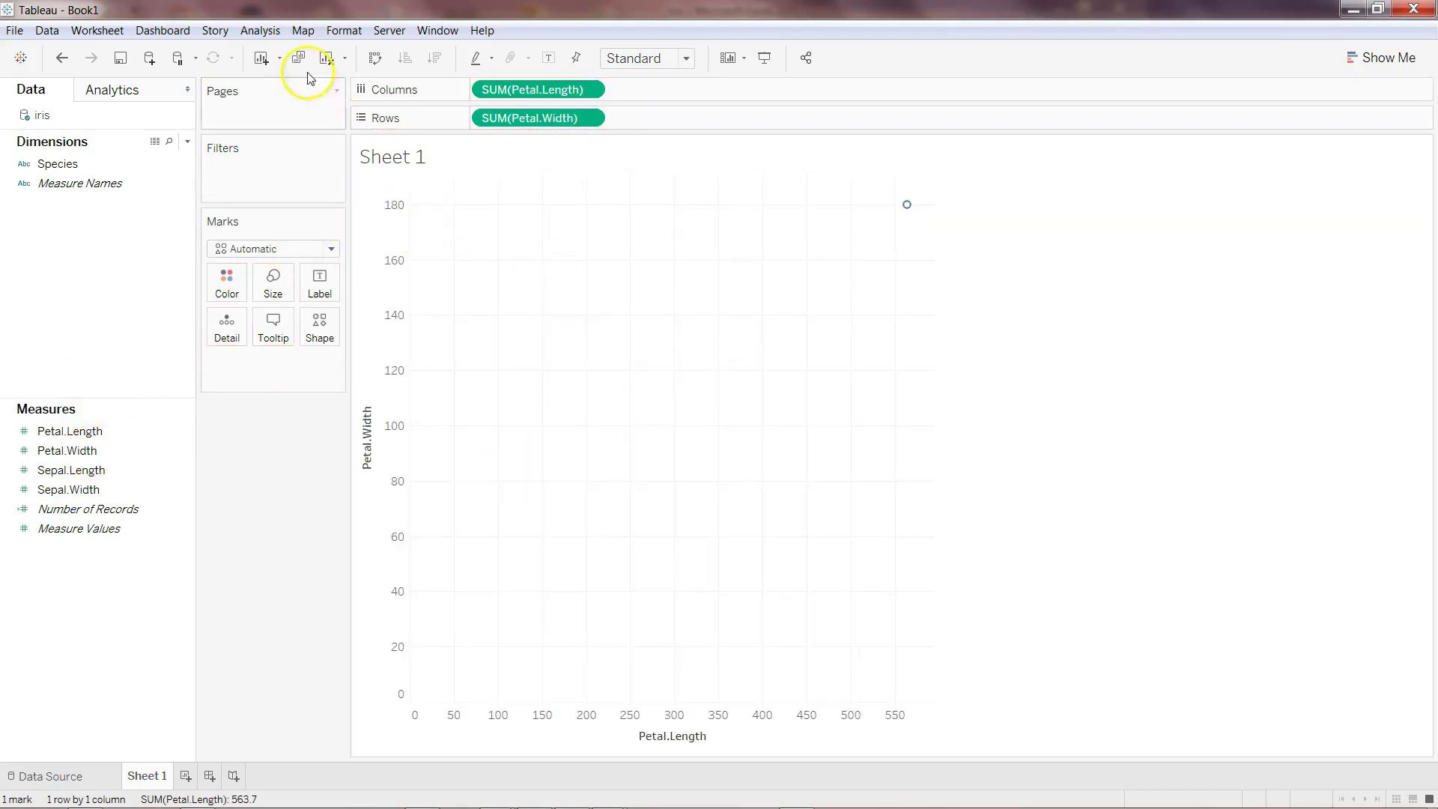
Turn off Aggregate Measures so the scatter plot shows every individual record
left_click(272, 32)
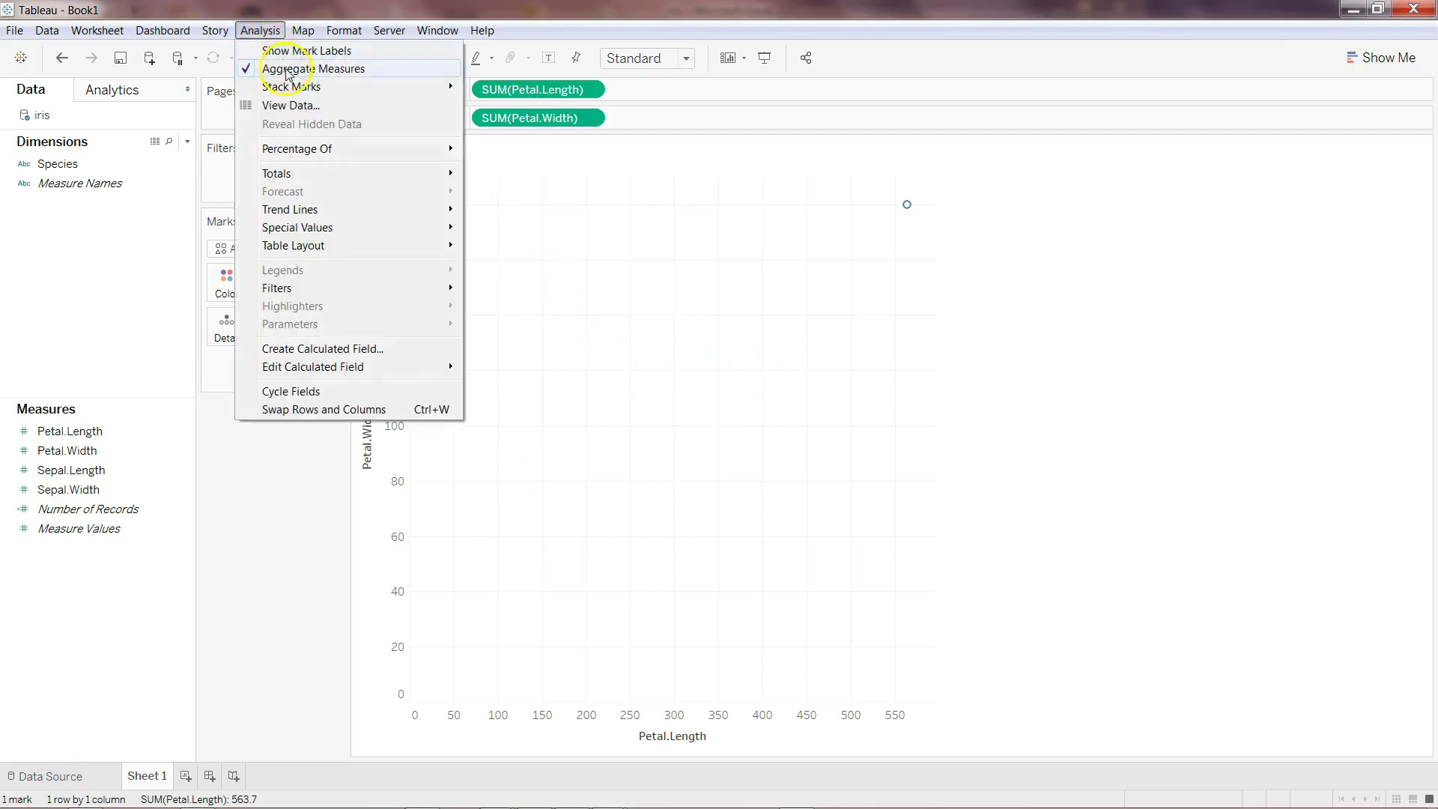
left_click(324, 69)
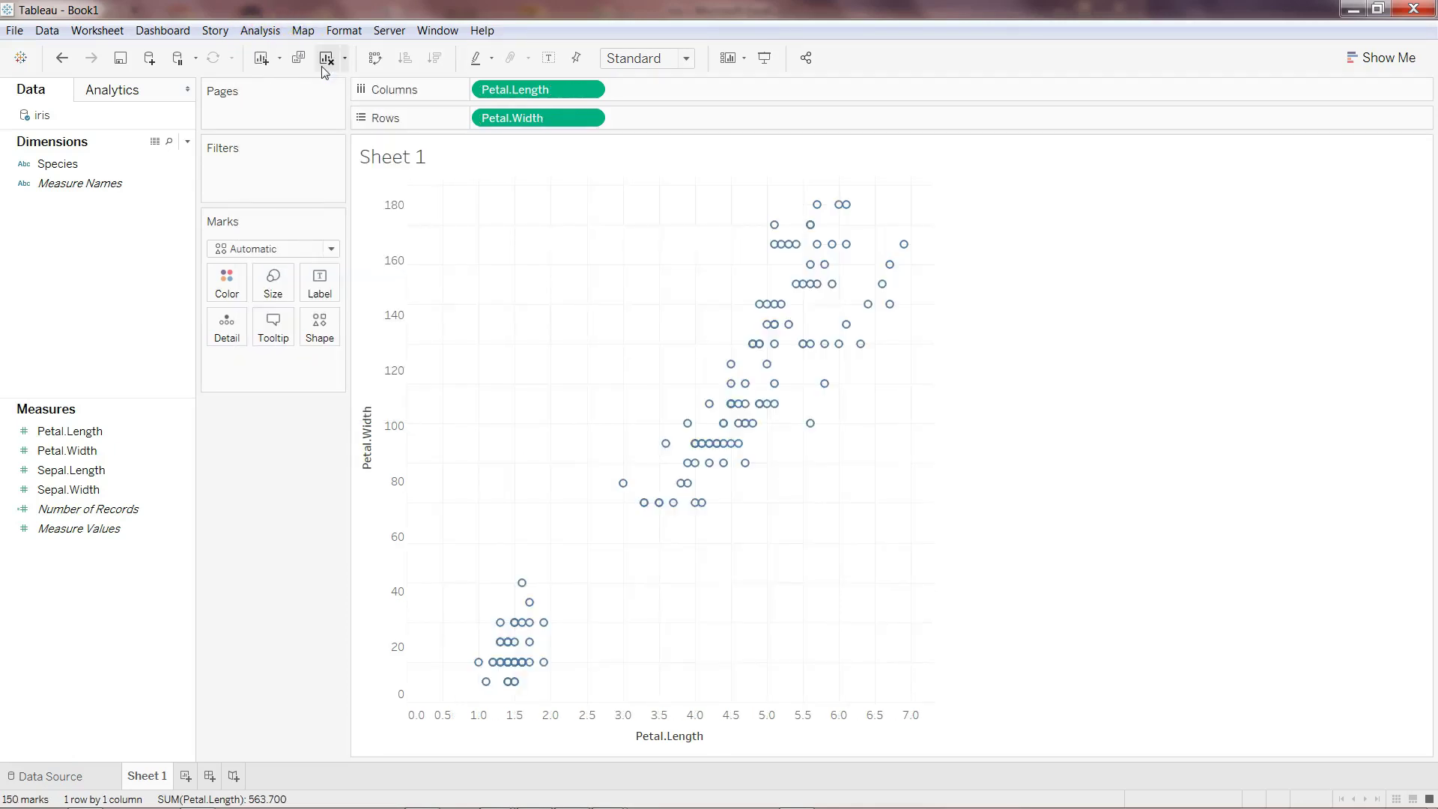
left_click(260, 30)
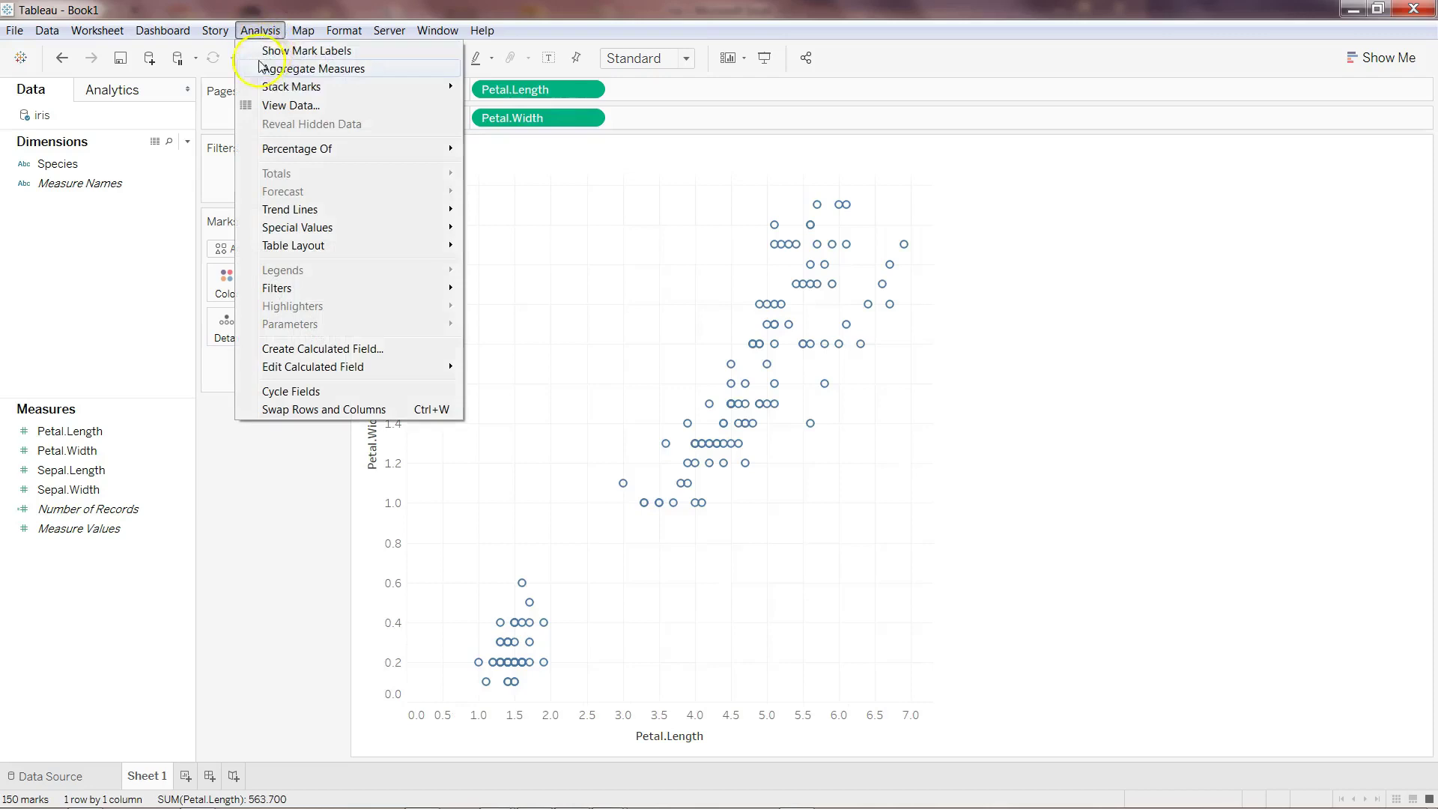
left_click(721, 226)
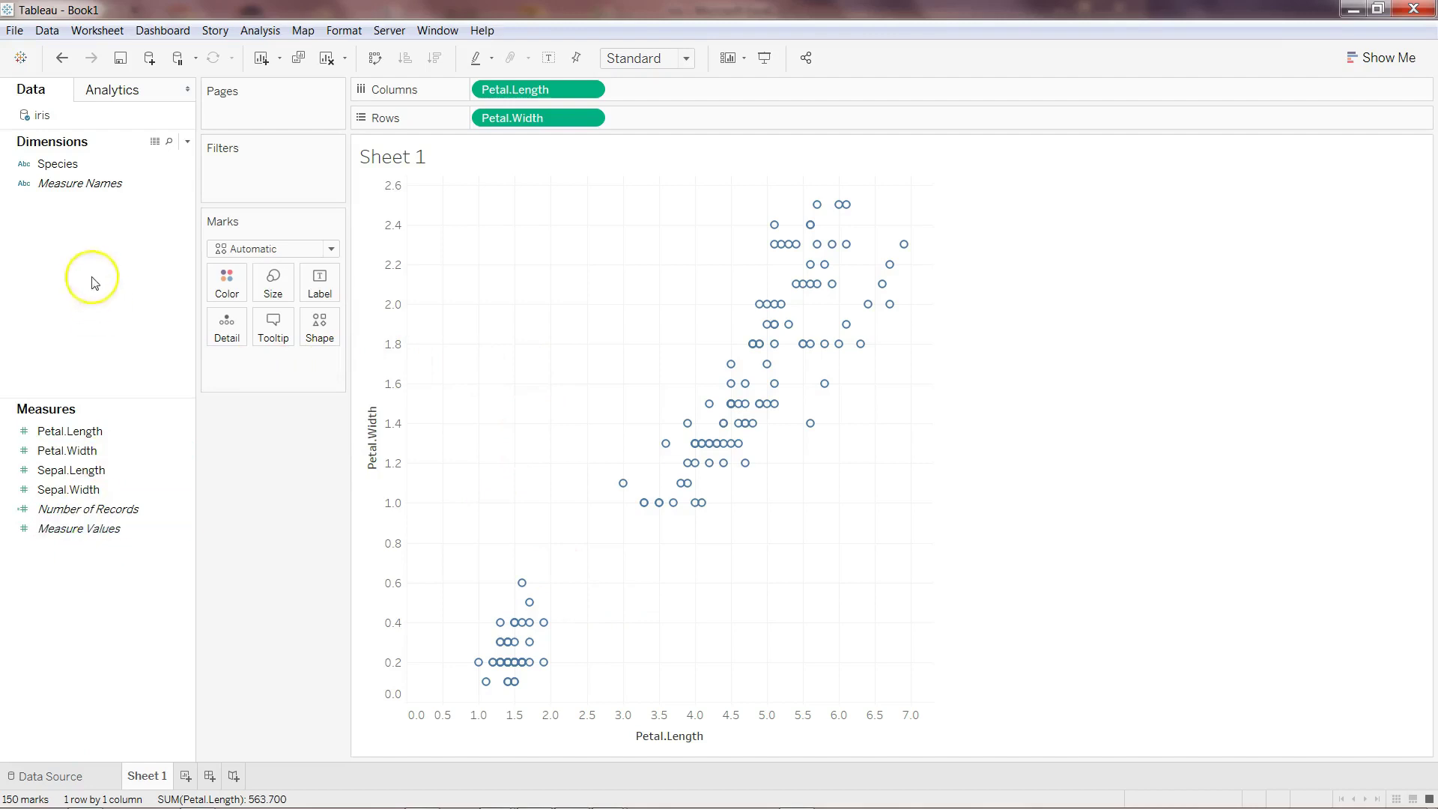
Color the scatter plot marks by Species to examine the actual grouping, and remove Species from the marks again
left_click_drag(54, 164, 228, 290)
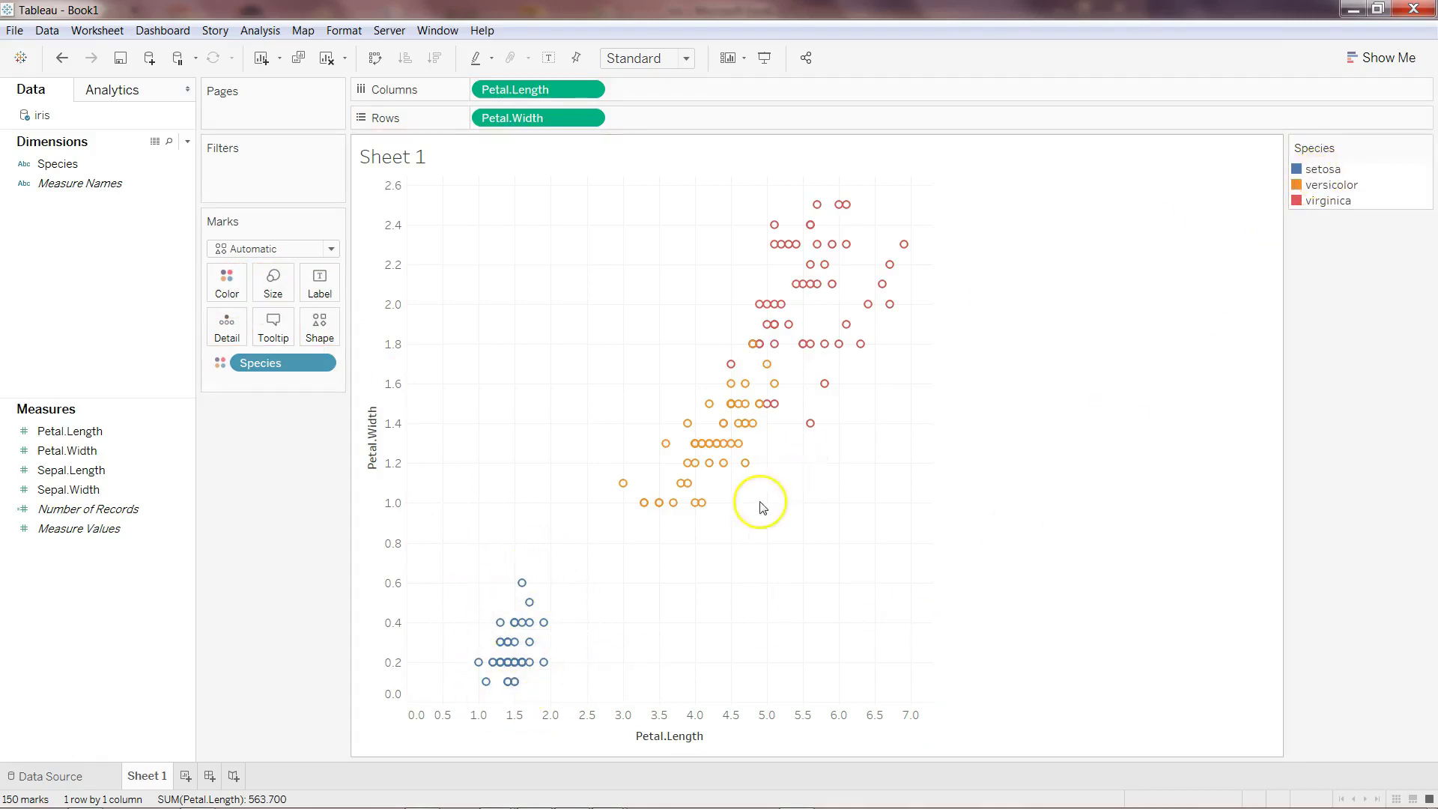
mouse_move(771, 390)
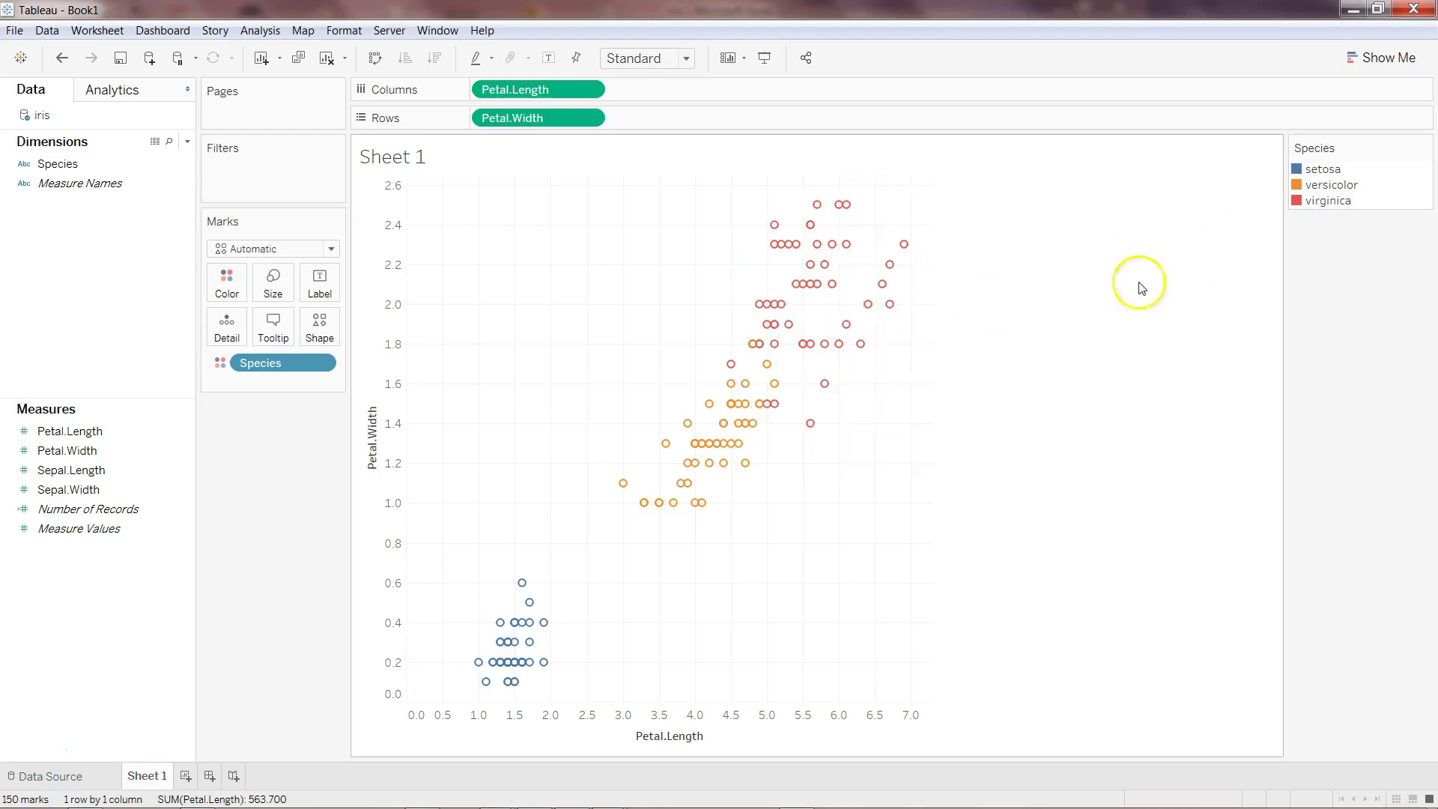
left_click_drag(298, 391, 135, 639)
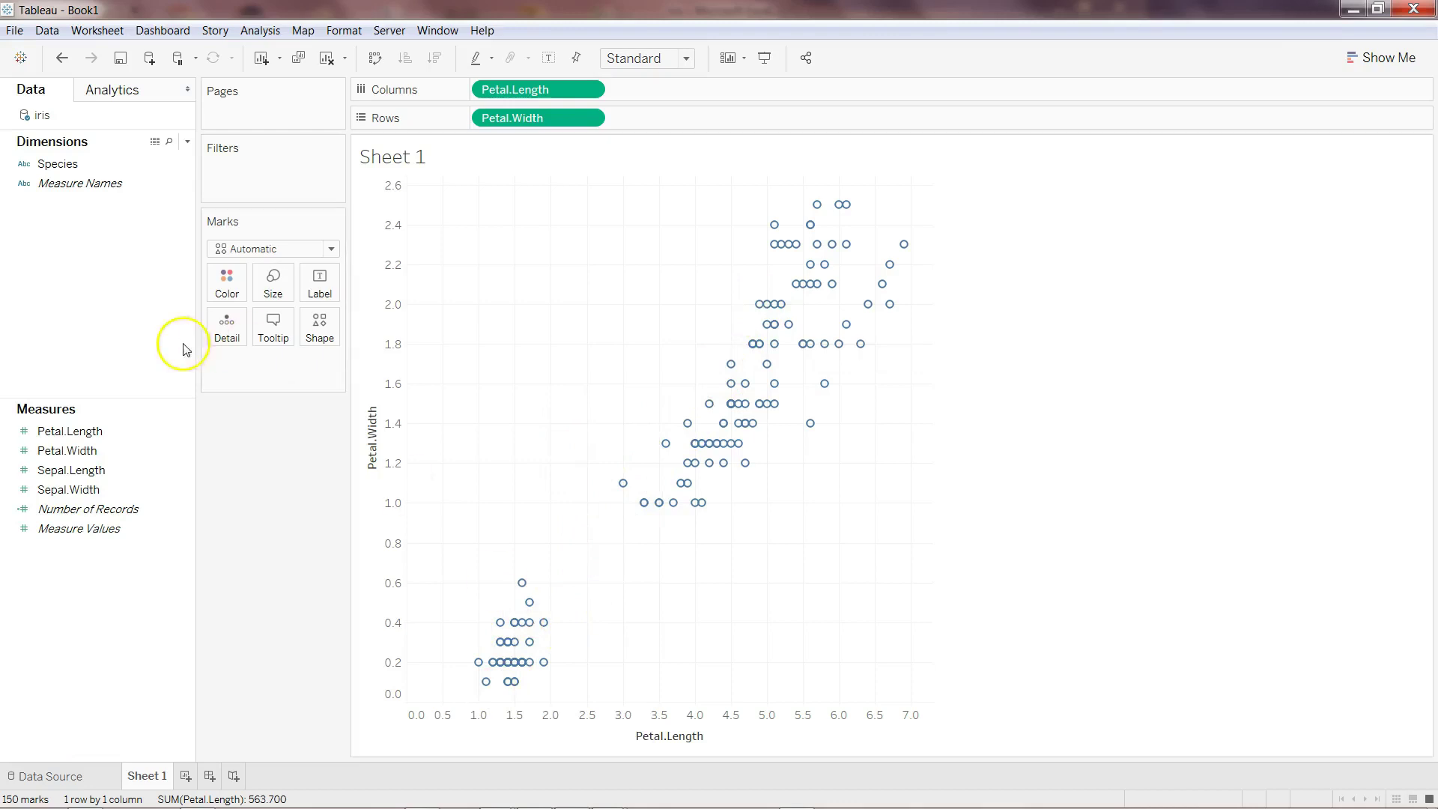
Add a Cluster model to the scatter plot using Petal.Length and Petal.Width with an automatic number of clusters
left_click(141, 96)
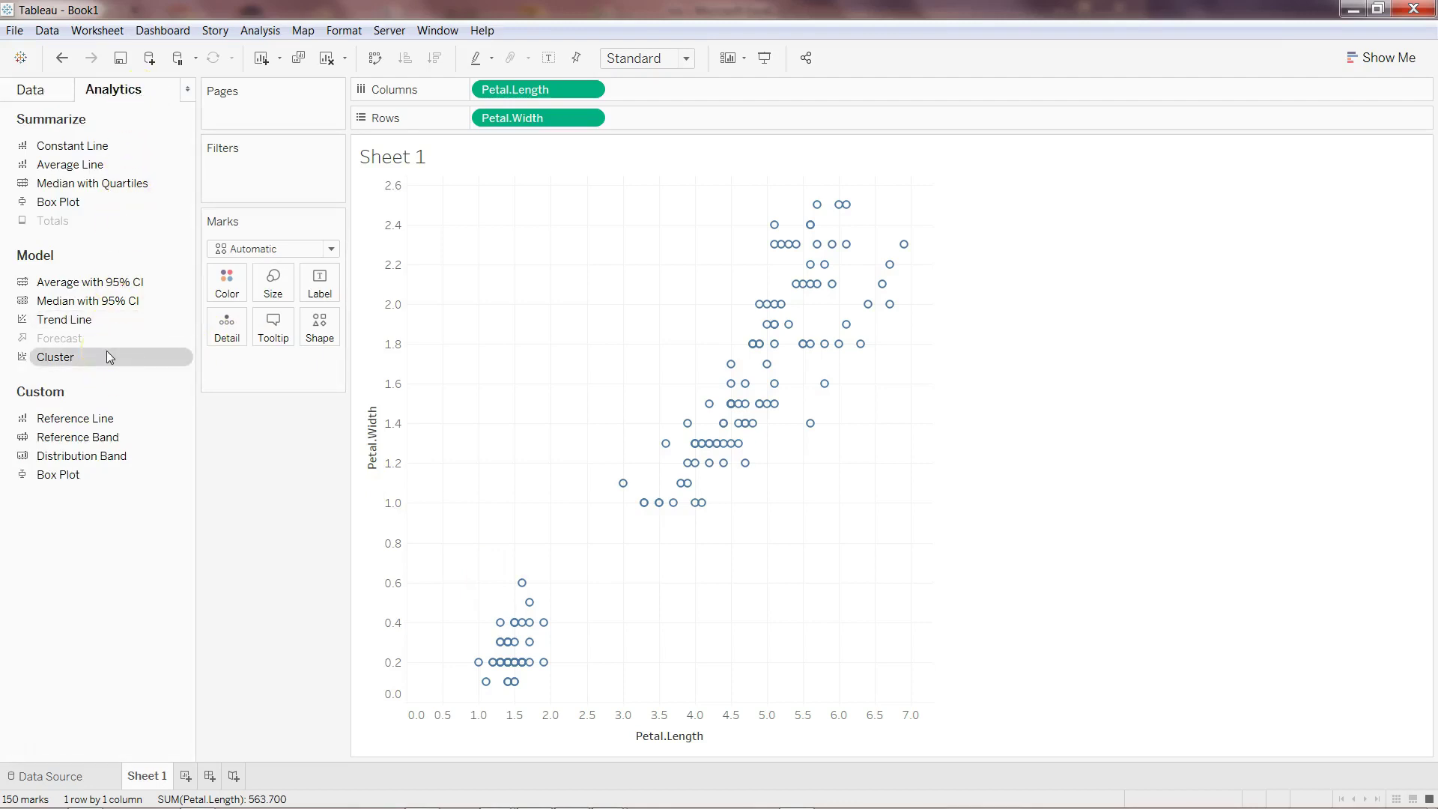
left_click_drag(106, 351, 495, 217)
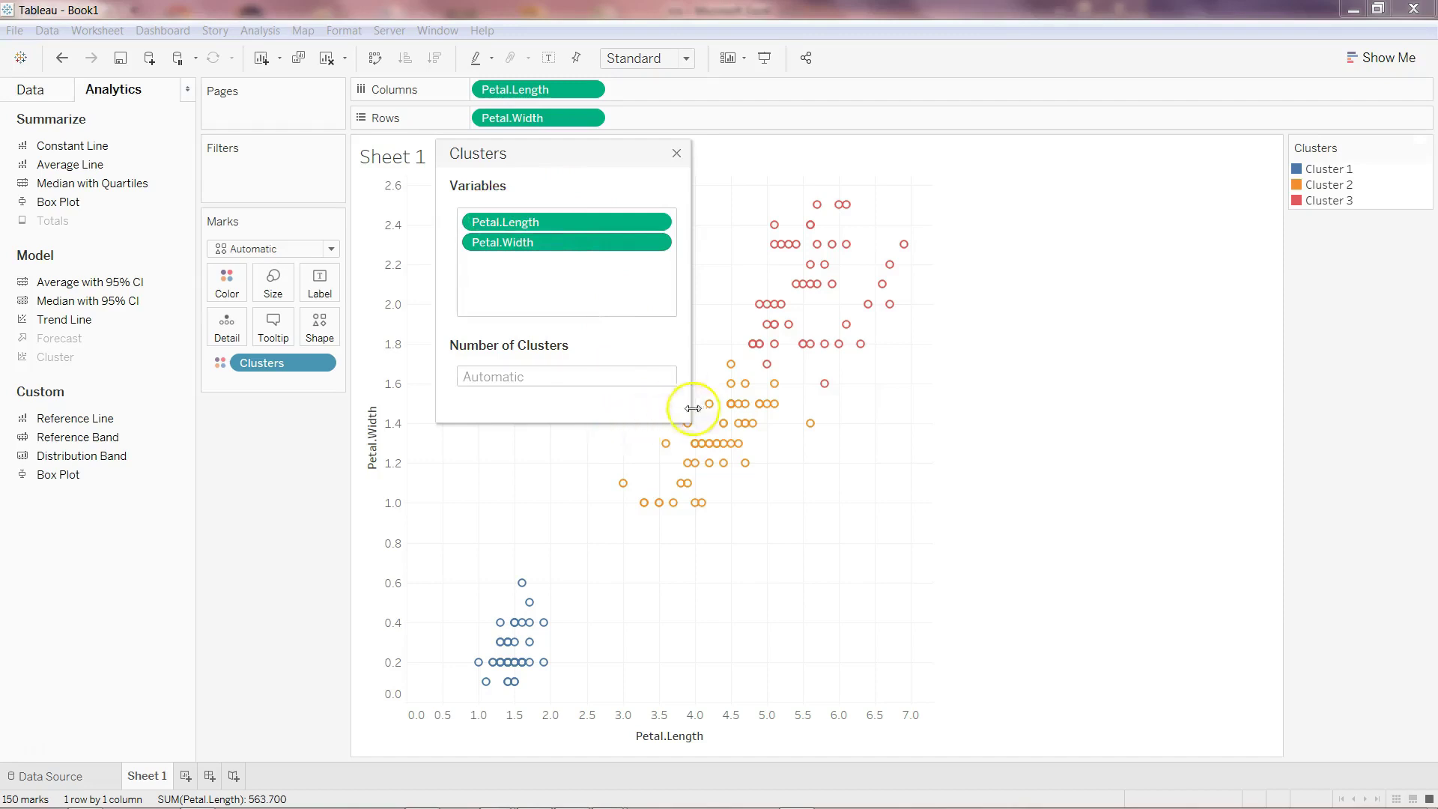
left_click(676, 155)
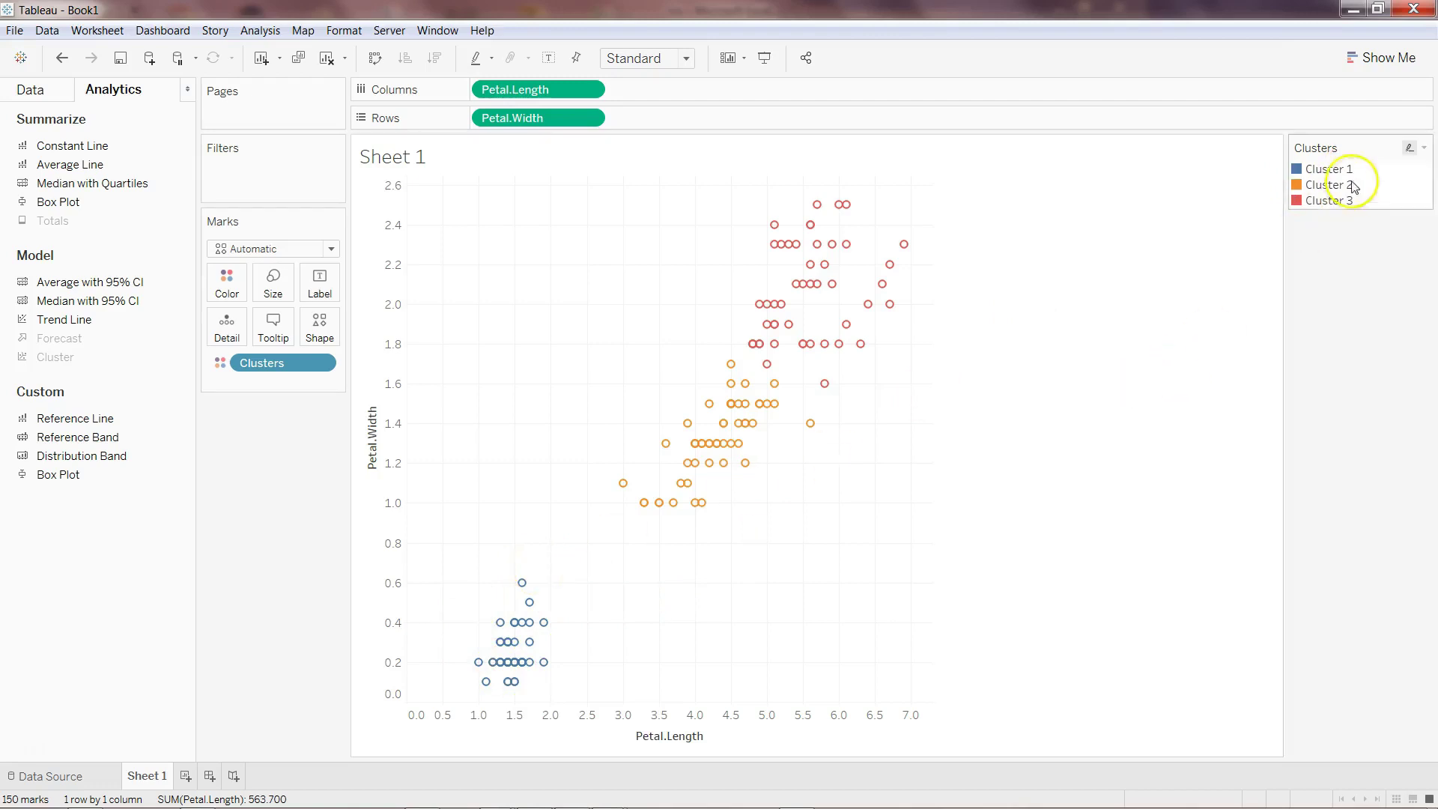
Examine the cluster membership and petal values of individual marks, and look over the options of the Clusters field
mouse_move(823, 359)
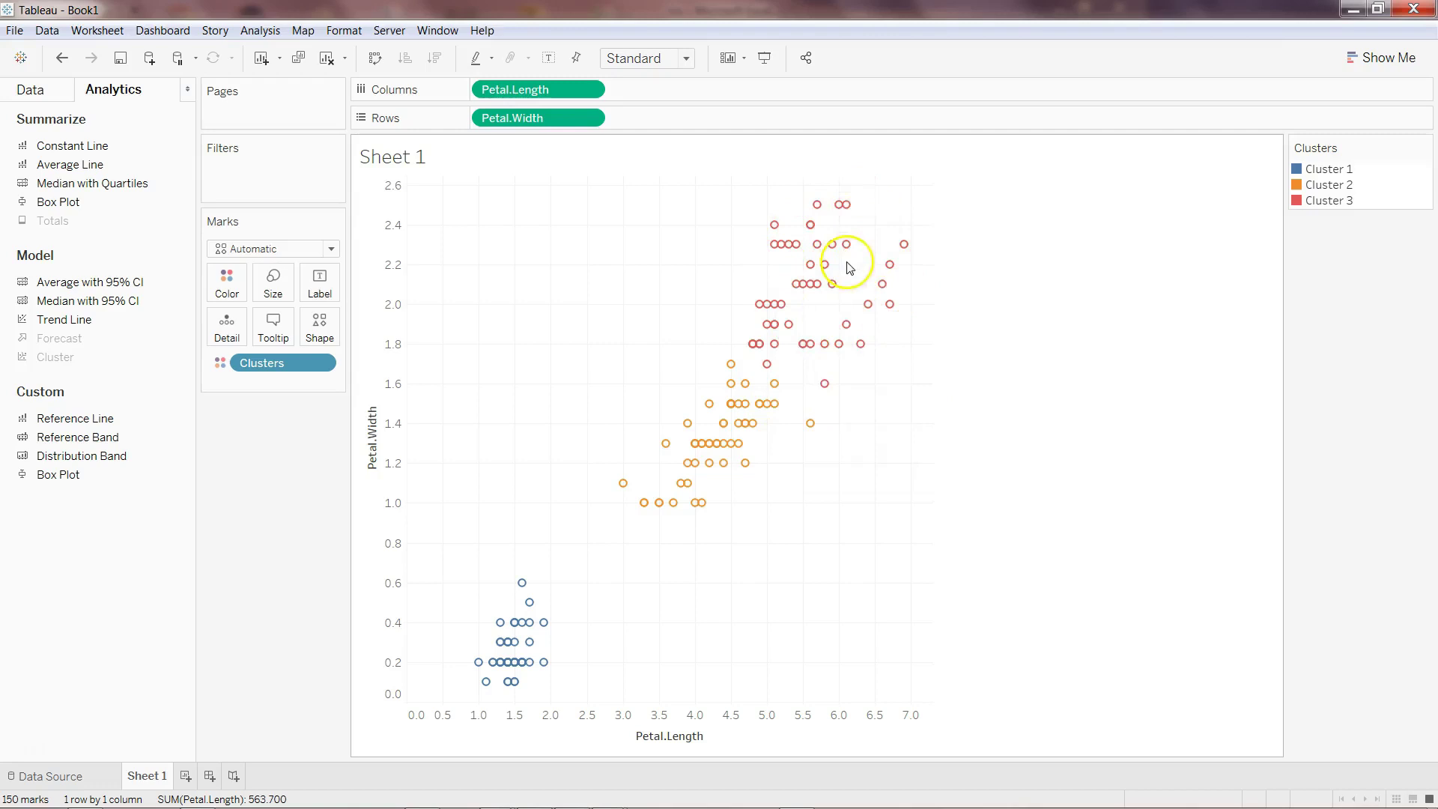
mouse_move(842, 250)
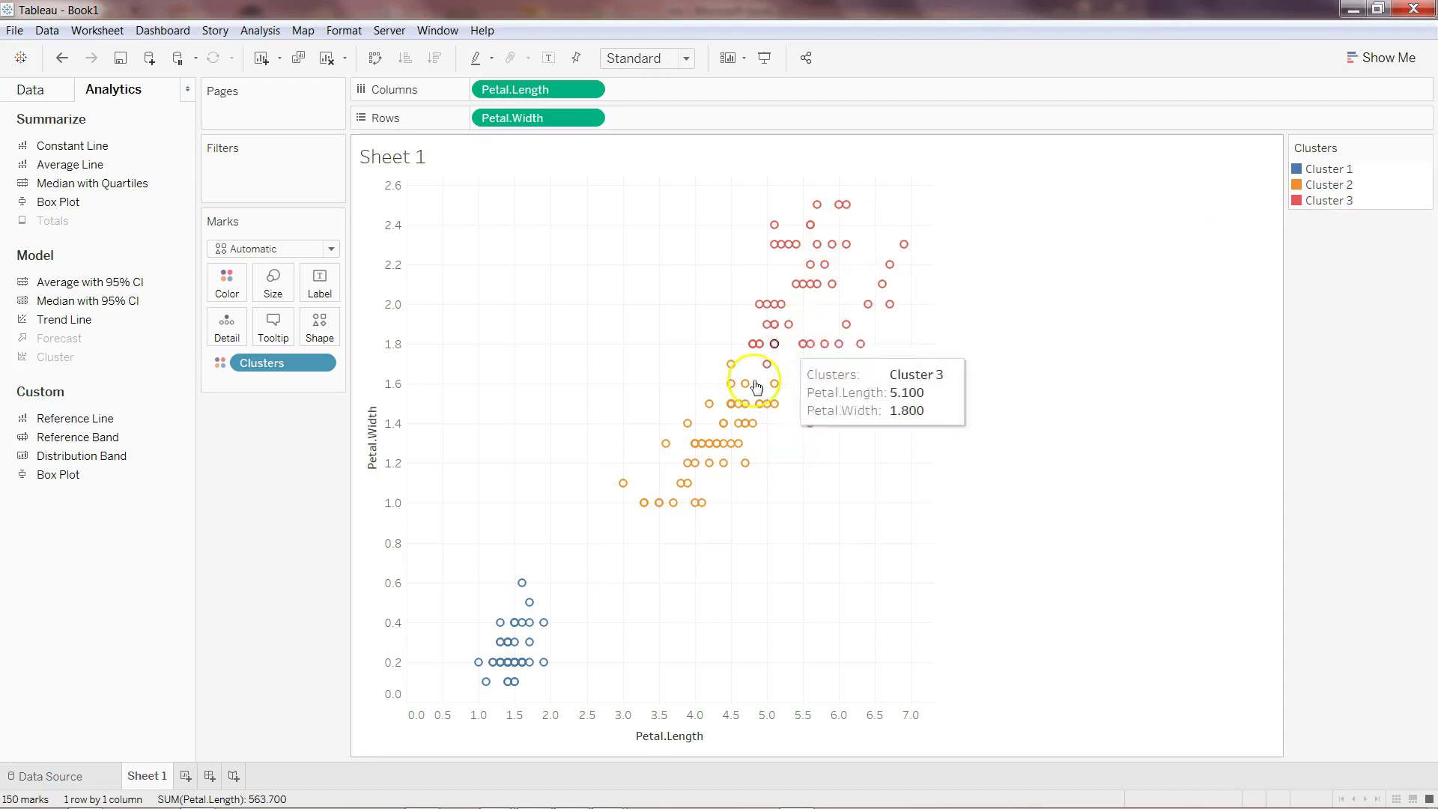
mouse_move(658, 509)
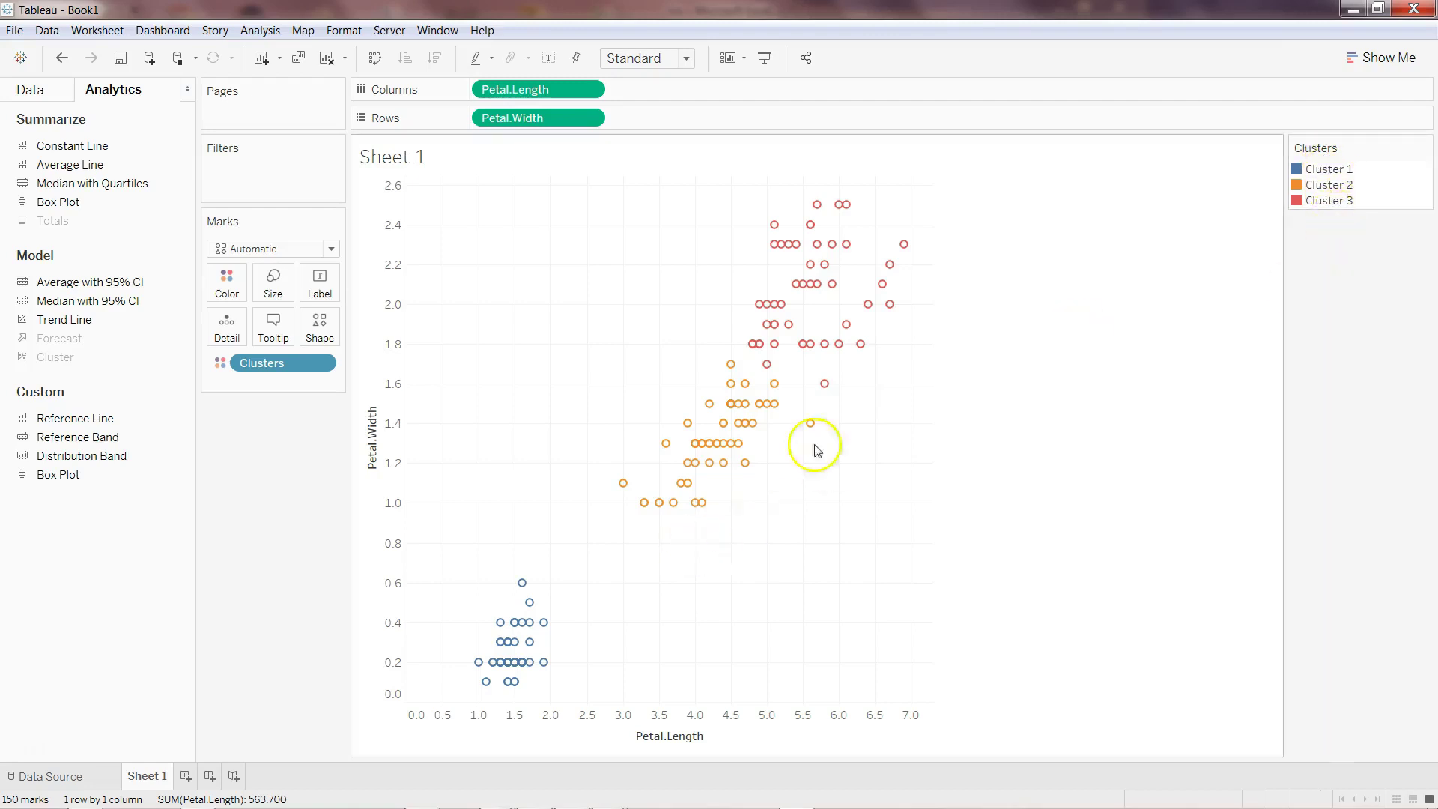
mouse_move(721, 407)
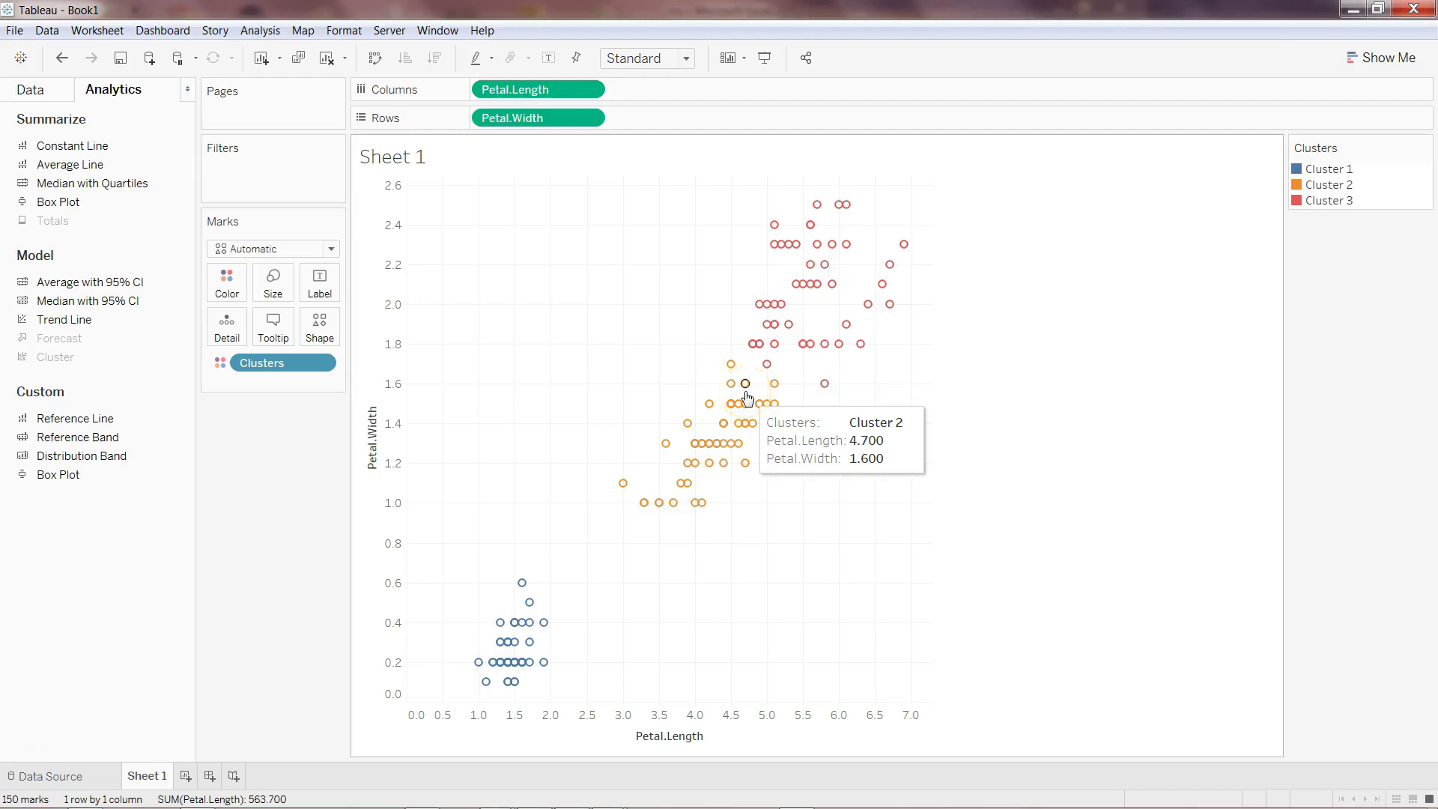
mouse_move(765, 375)
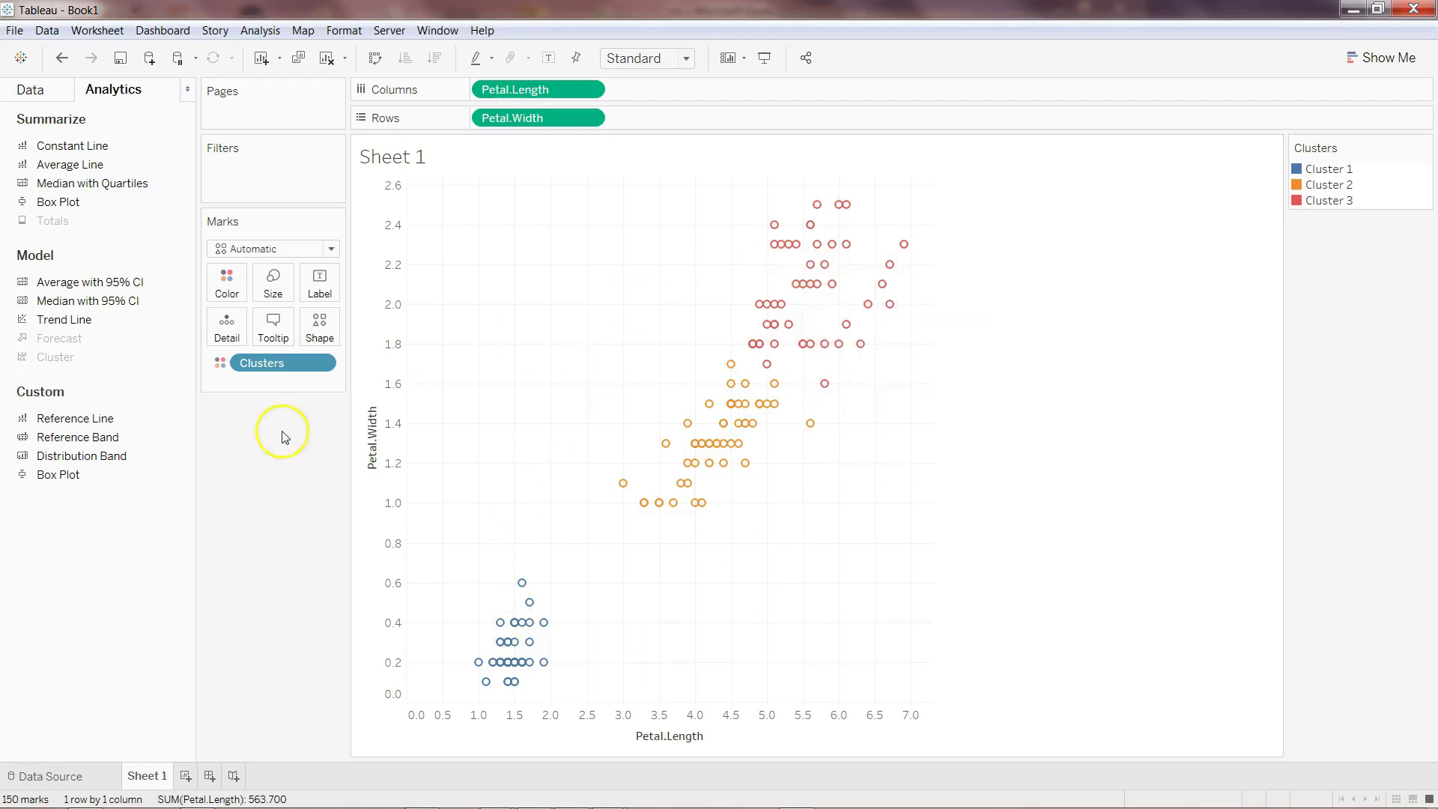
left_click(321, 364)
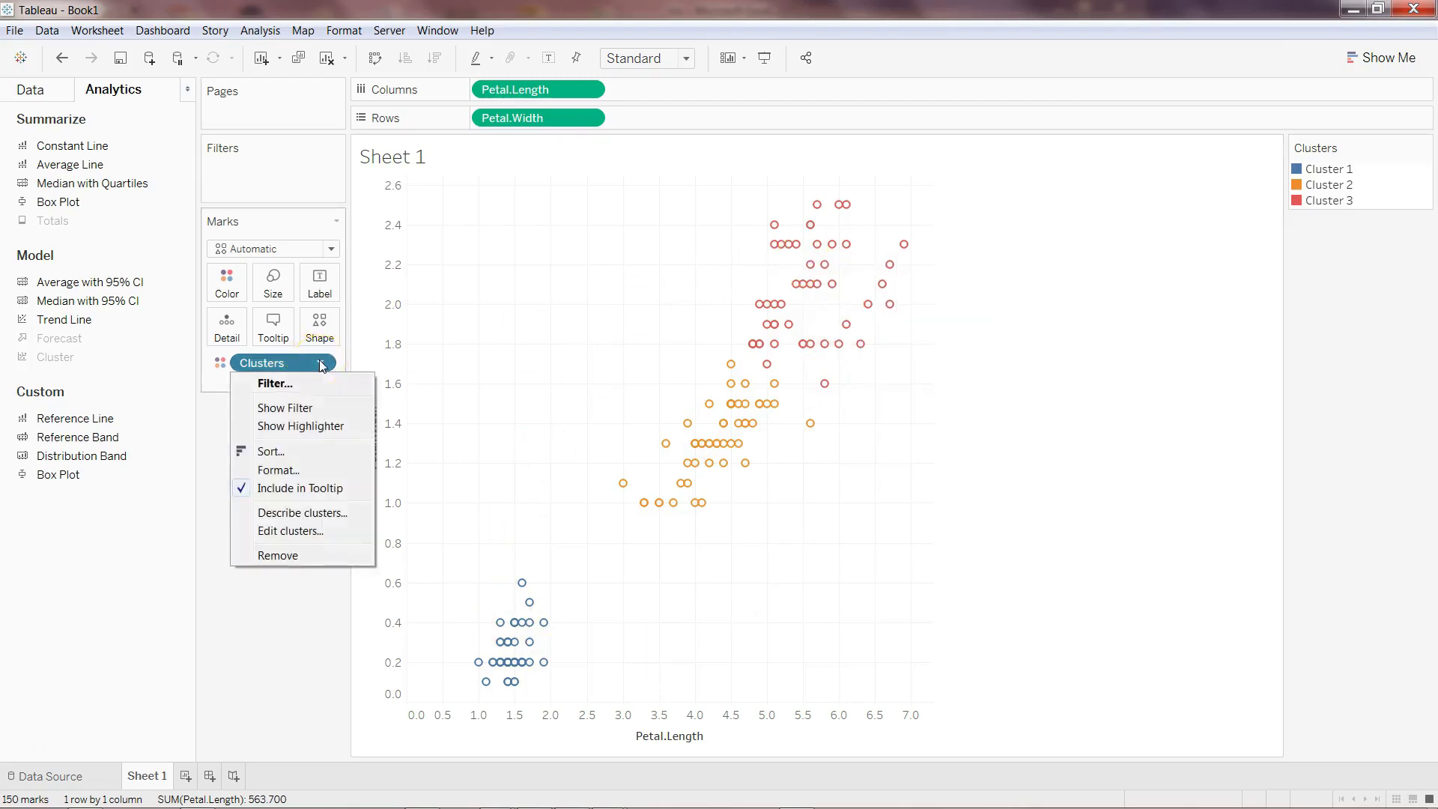
left_click(307, 365)
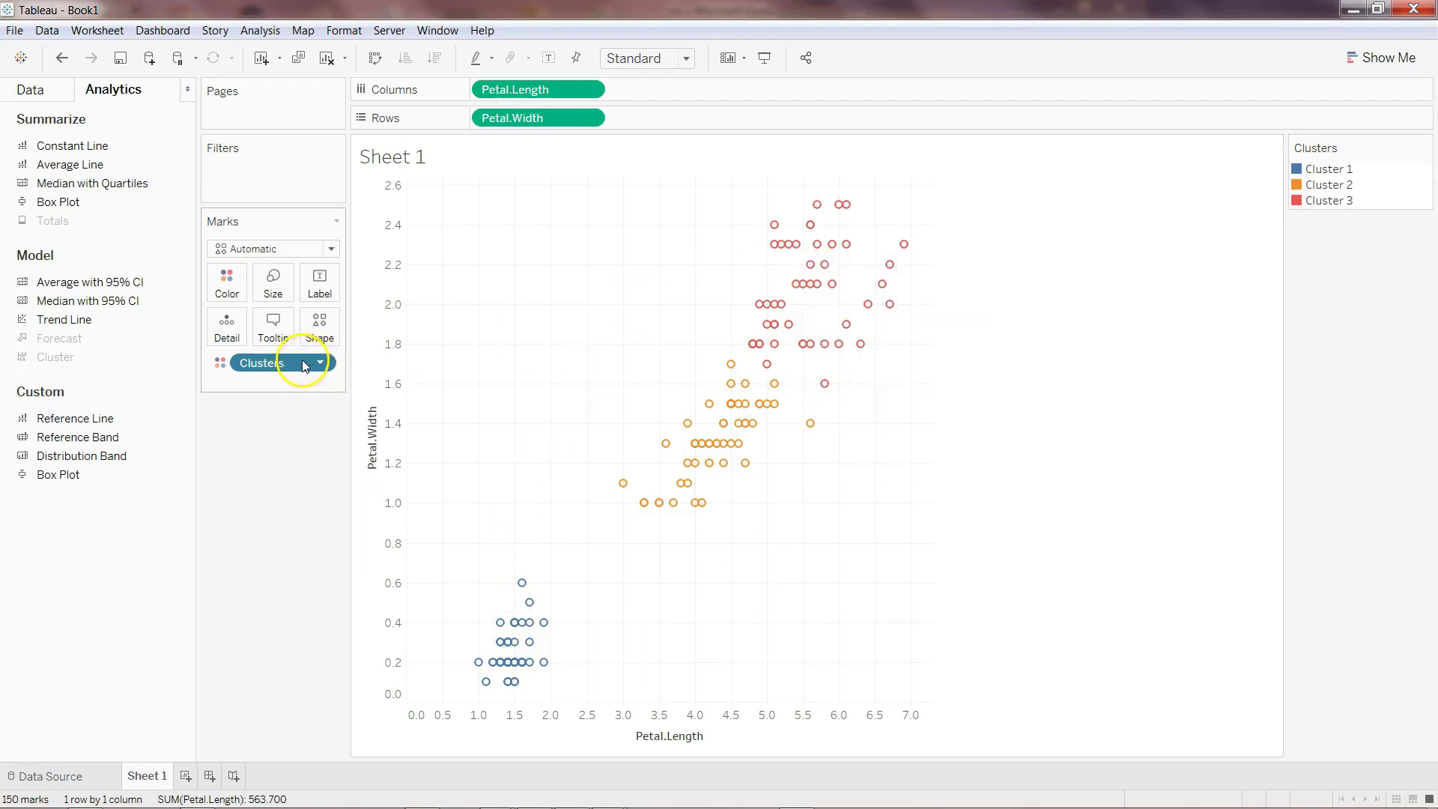
Save the Clusters field as a reusable dimension in the iris data source and name it Species Cluster
left_click(48, 96)
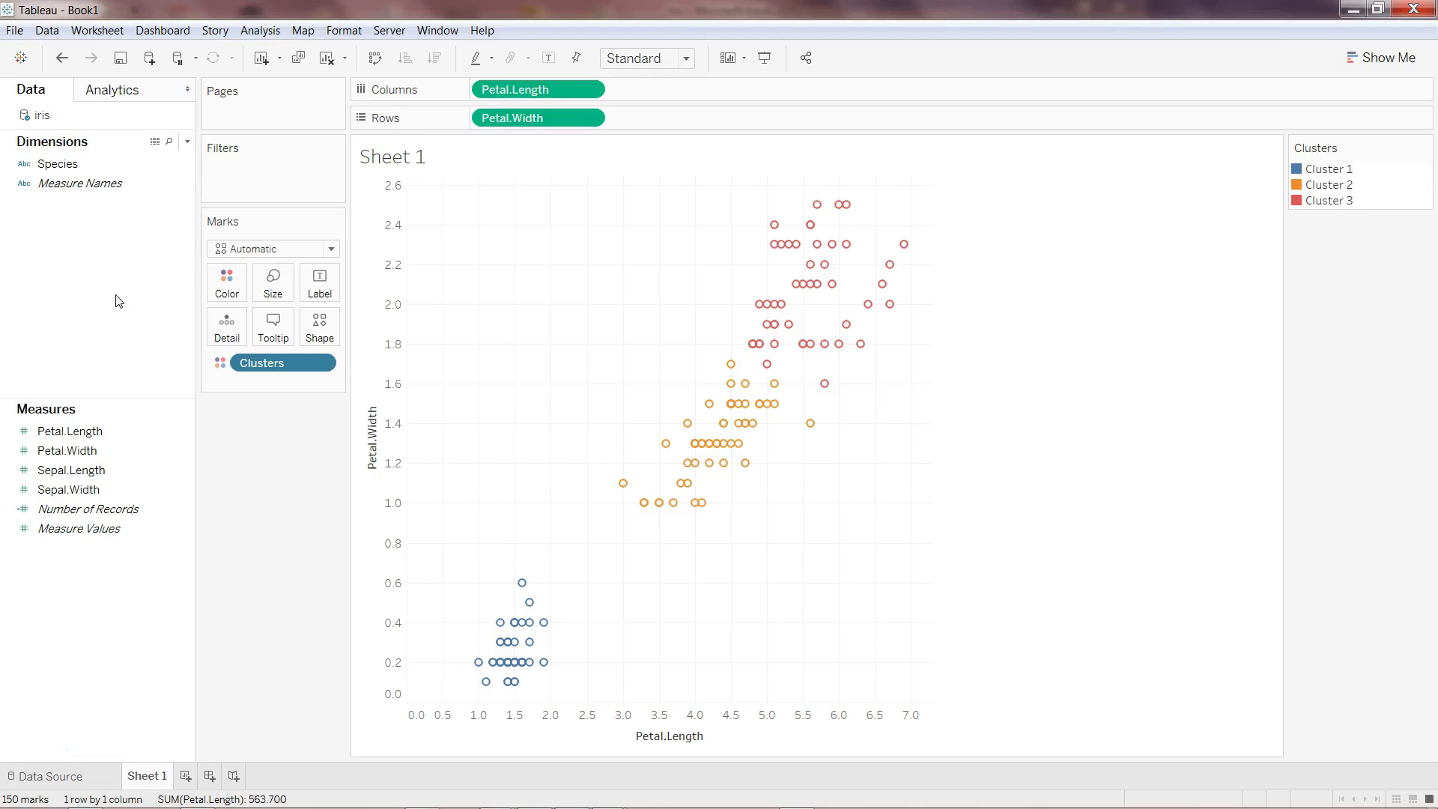
left_click_drag(257, 361, 106, 240)
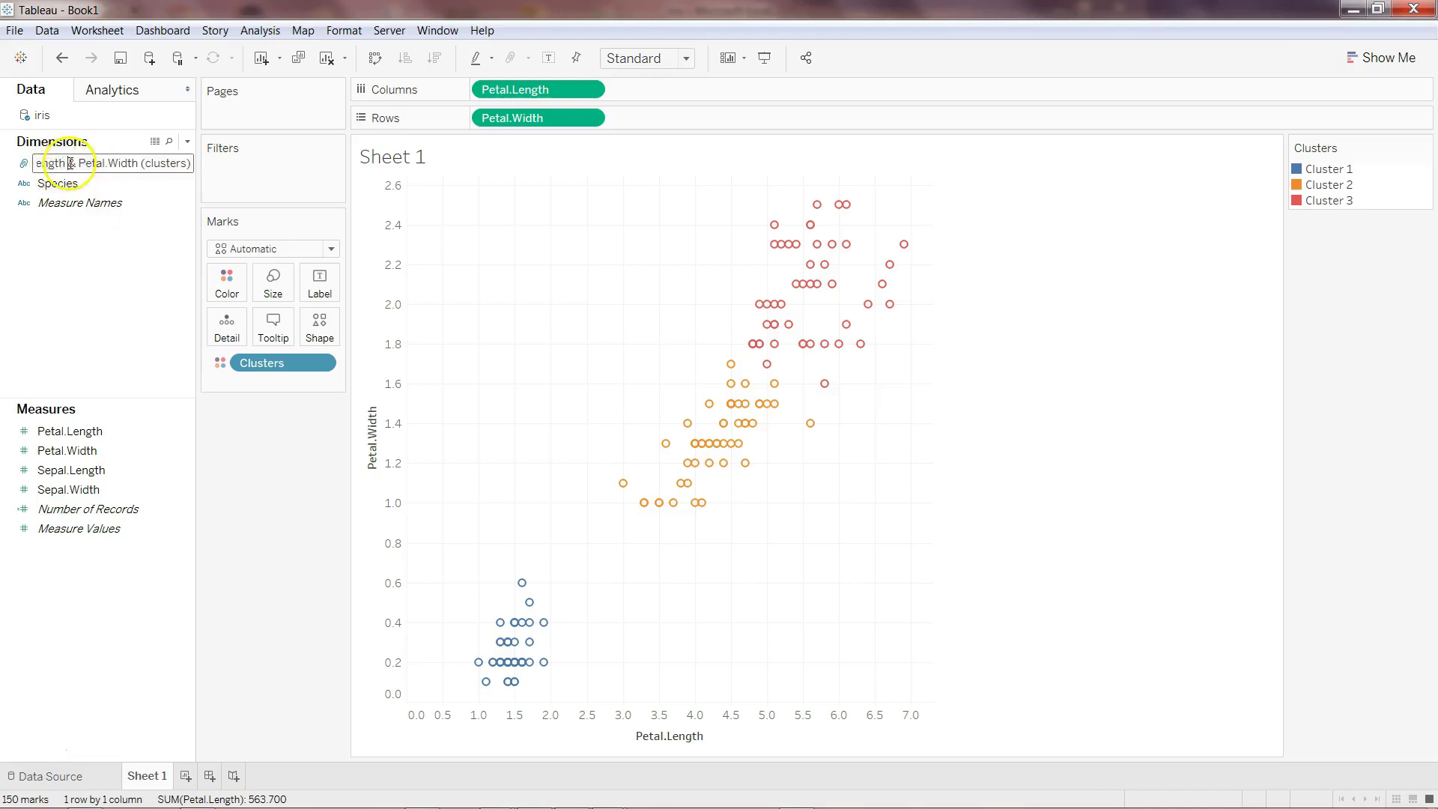
left_click(38, 163)
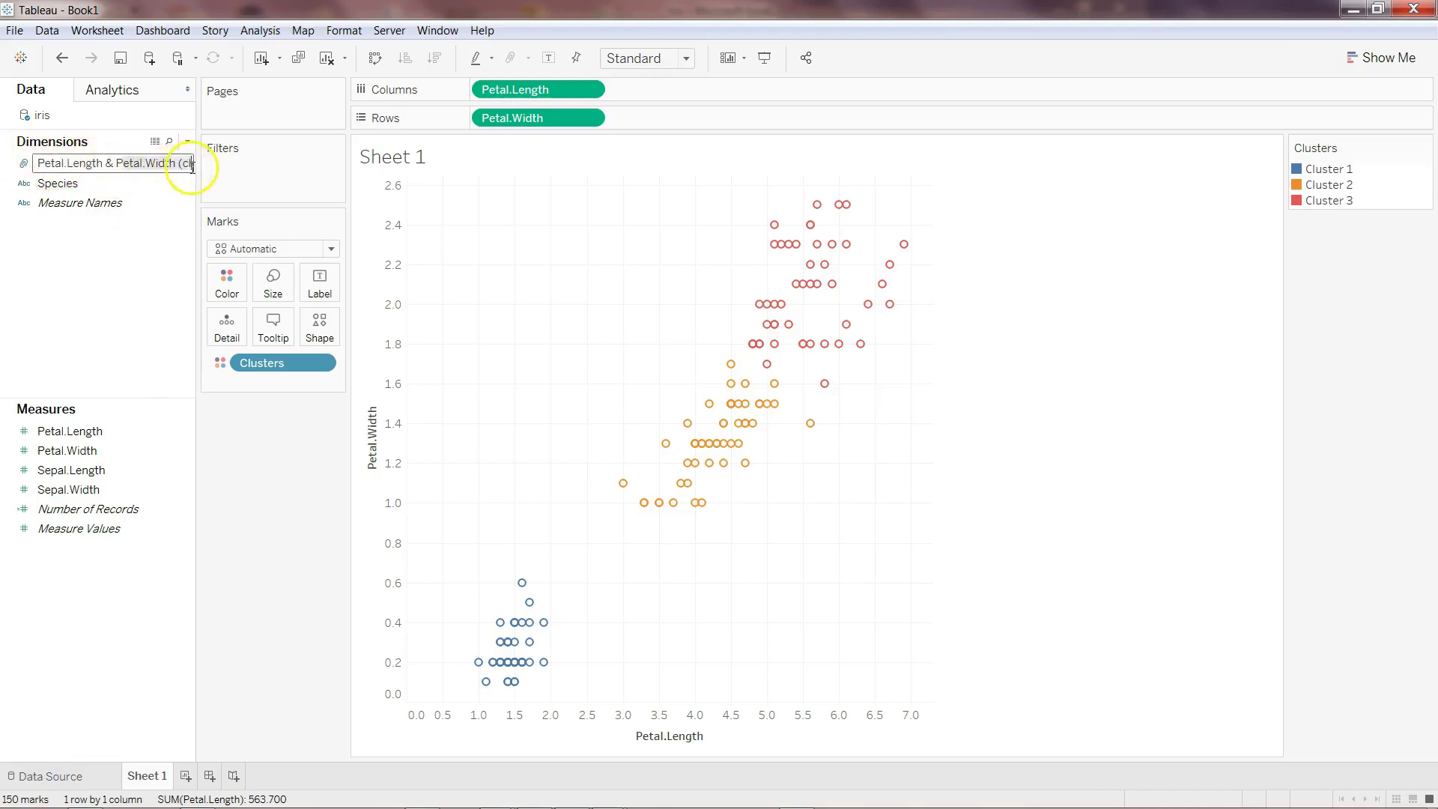
key("End")
key("Home")
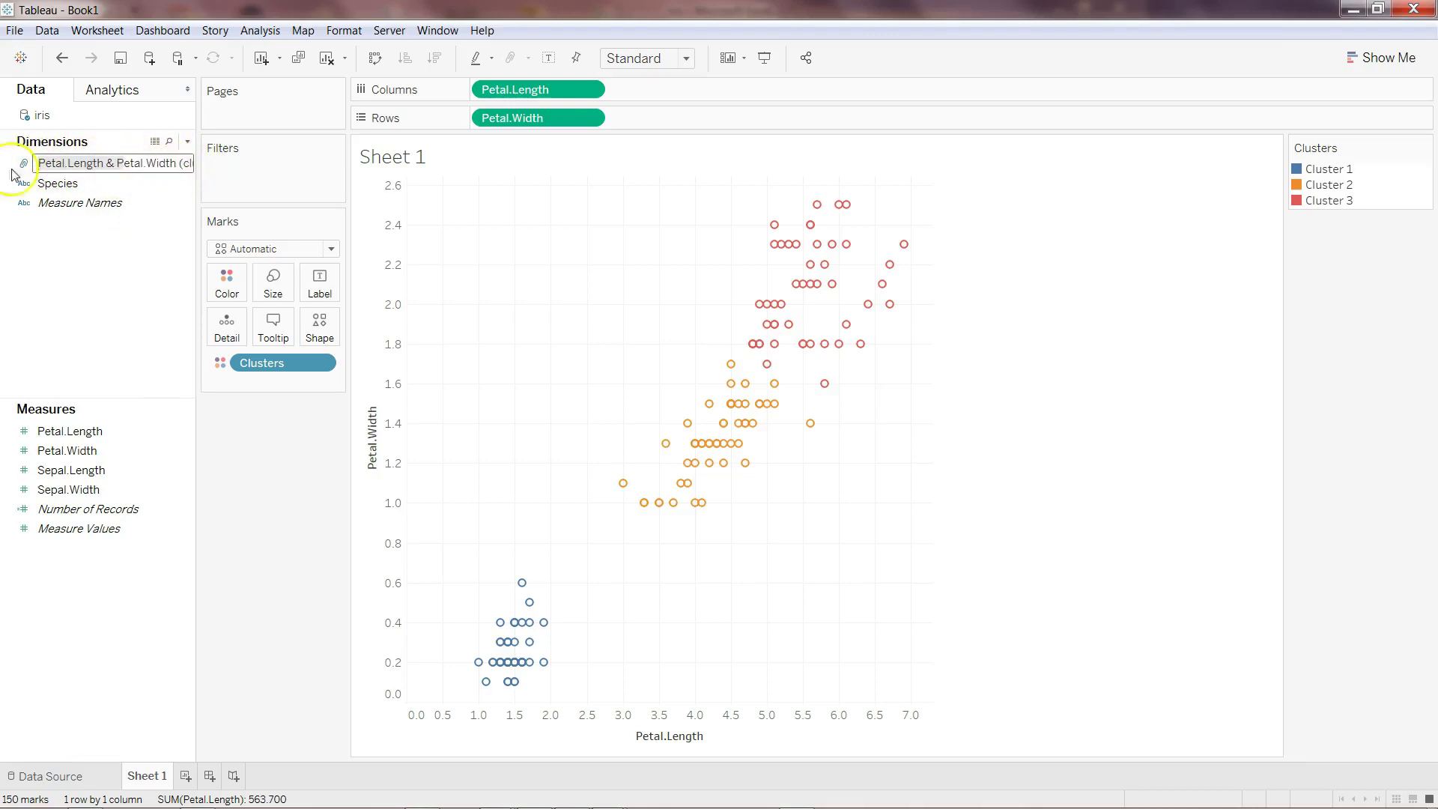
left_click(51, 199)
key("End")
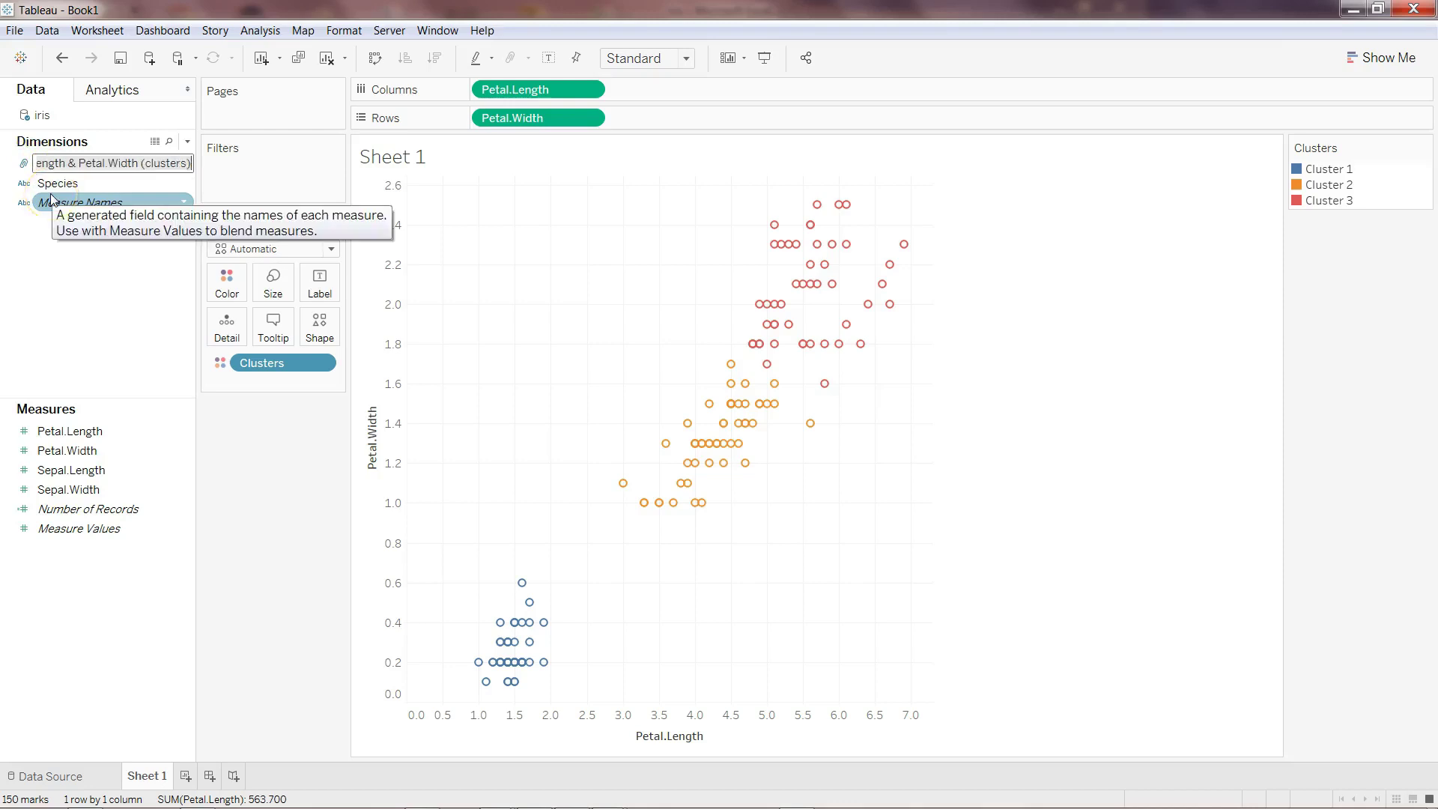
key("ctrl+a")
type("Species ")
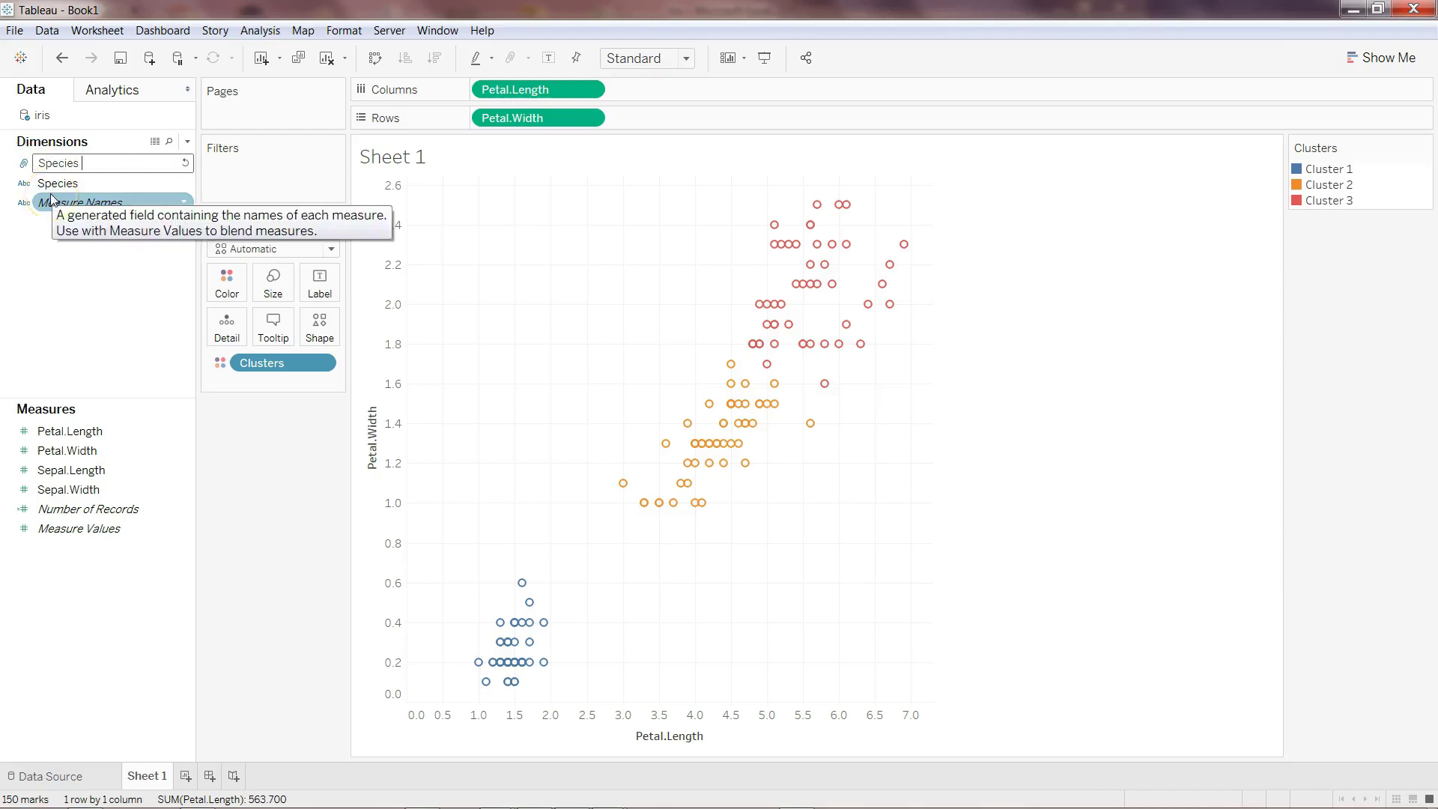
type("Cluster")
key("Return")
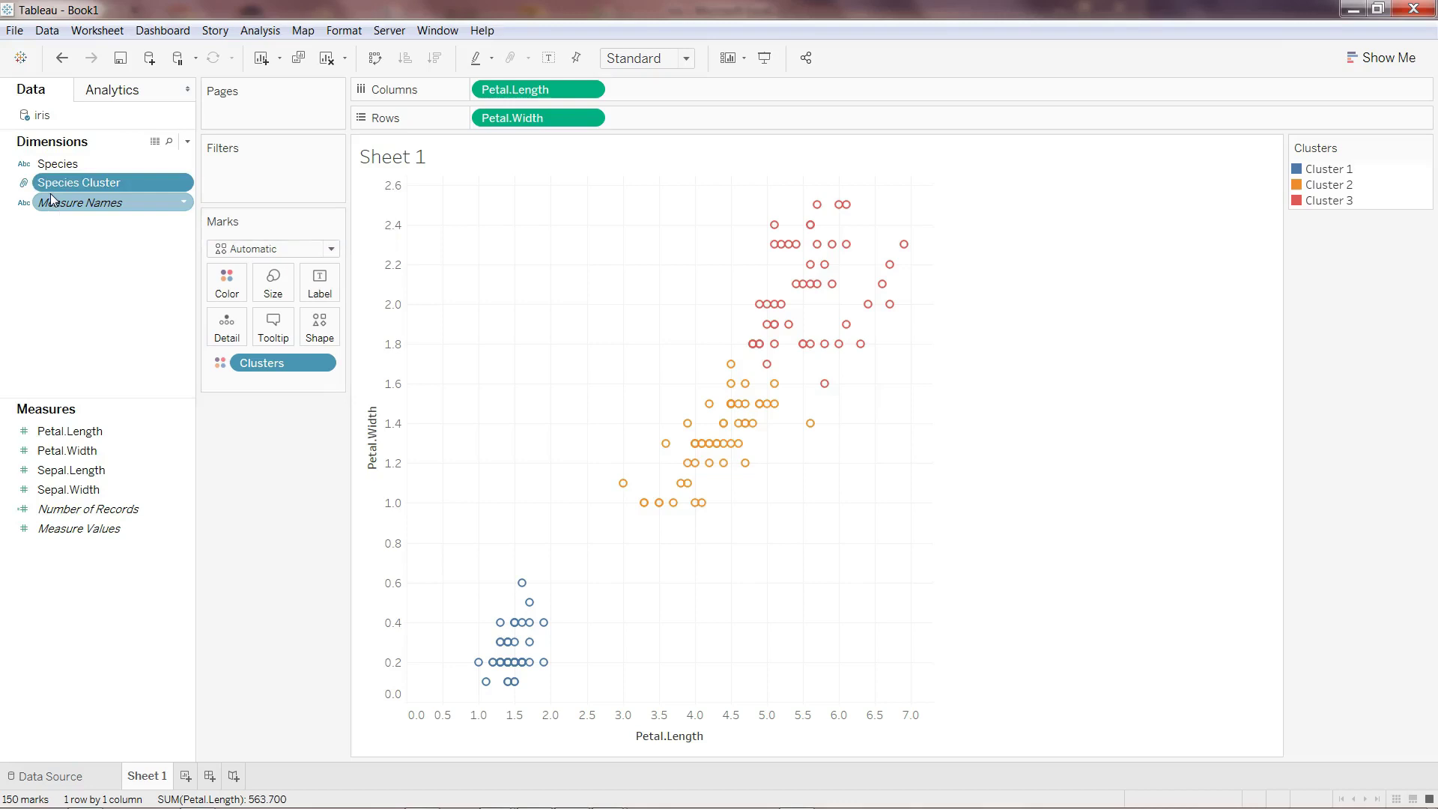
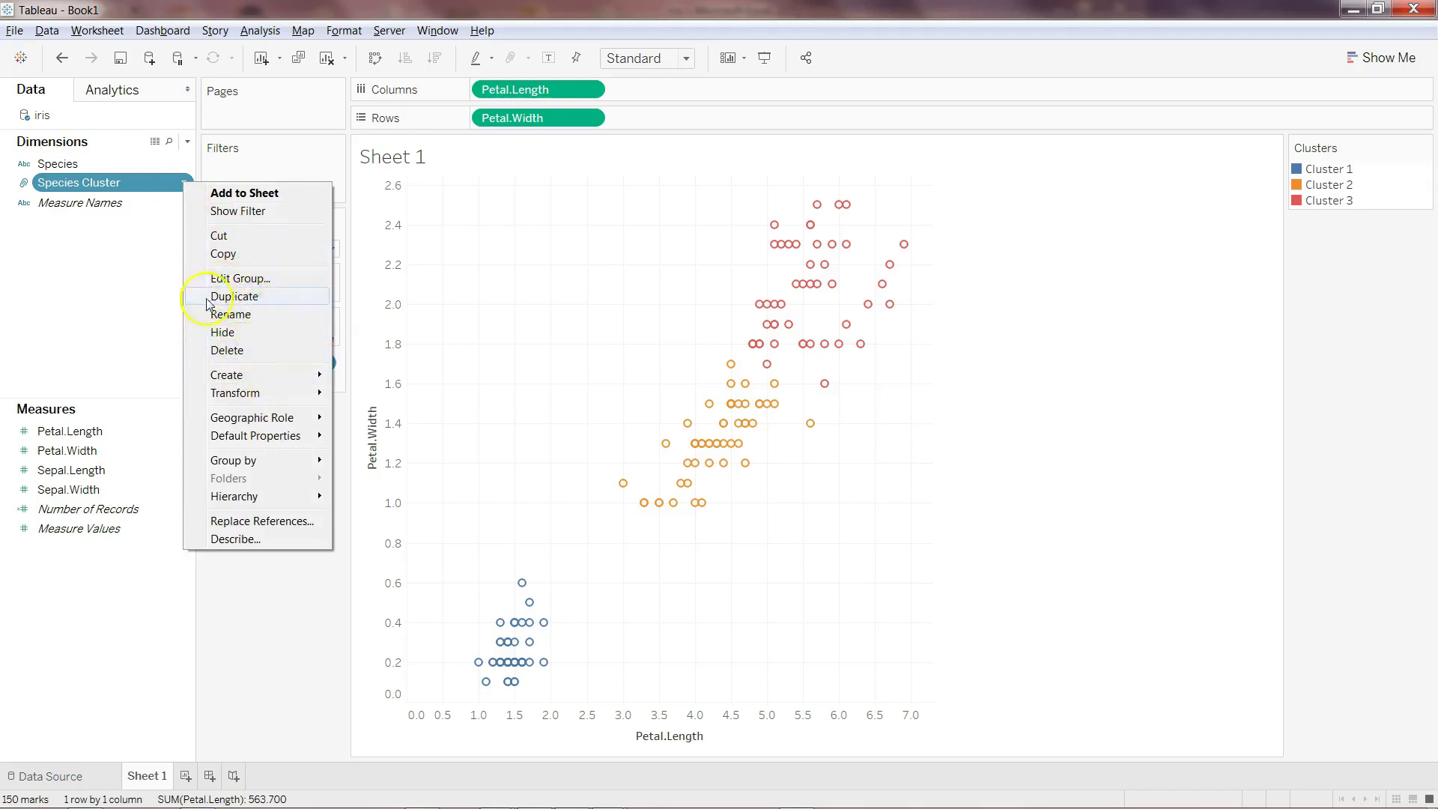
Edit the Species Cluster group and rename Cluster 1 as Setosa
left_click(241, 278)
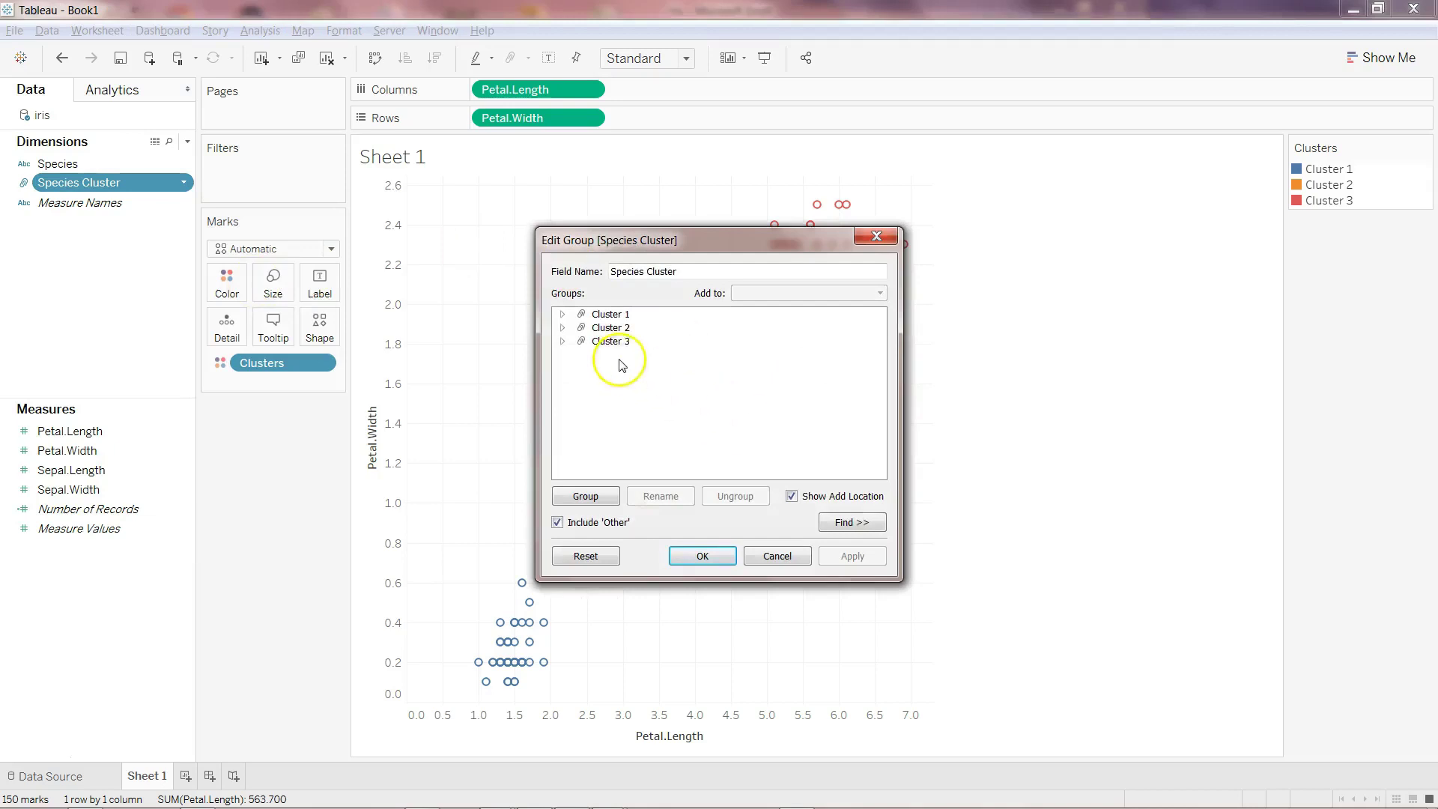
left_click(562, 315)
left_click(562, 316)
left_click(562, 316)
left_click(562, 315)
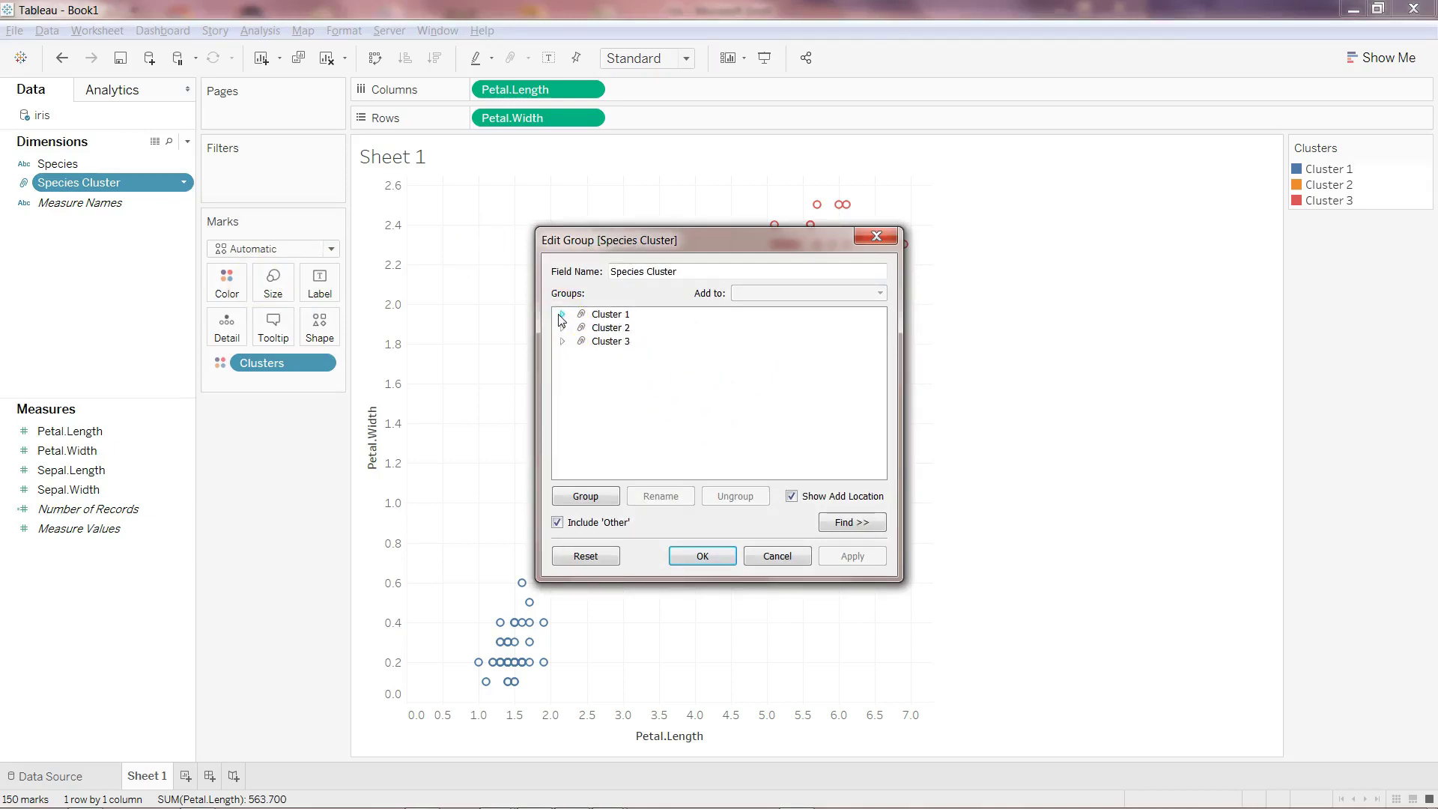
left_click(607, 314)
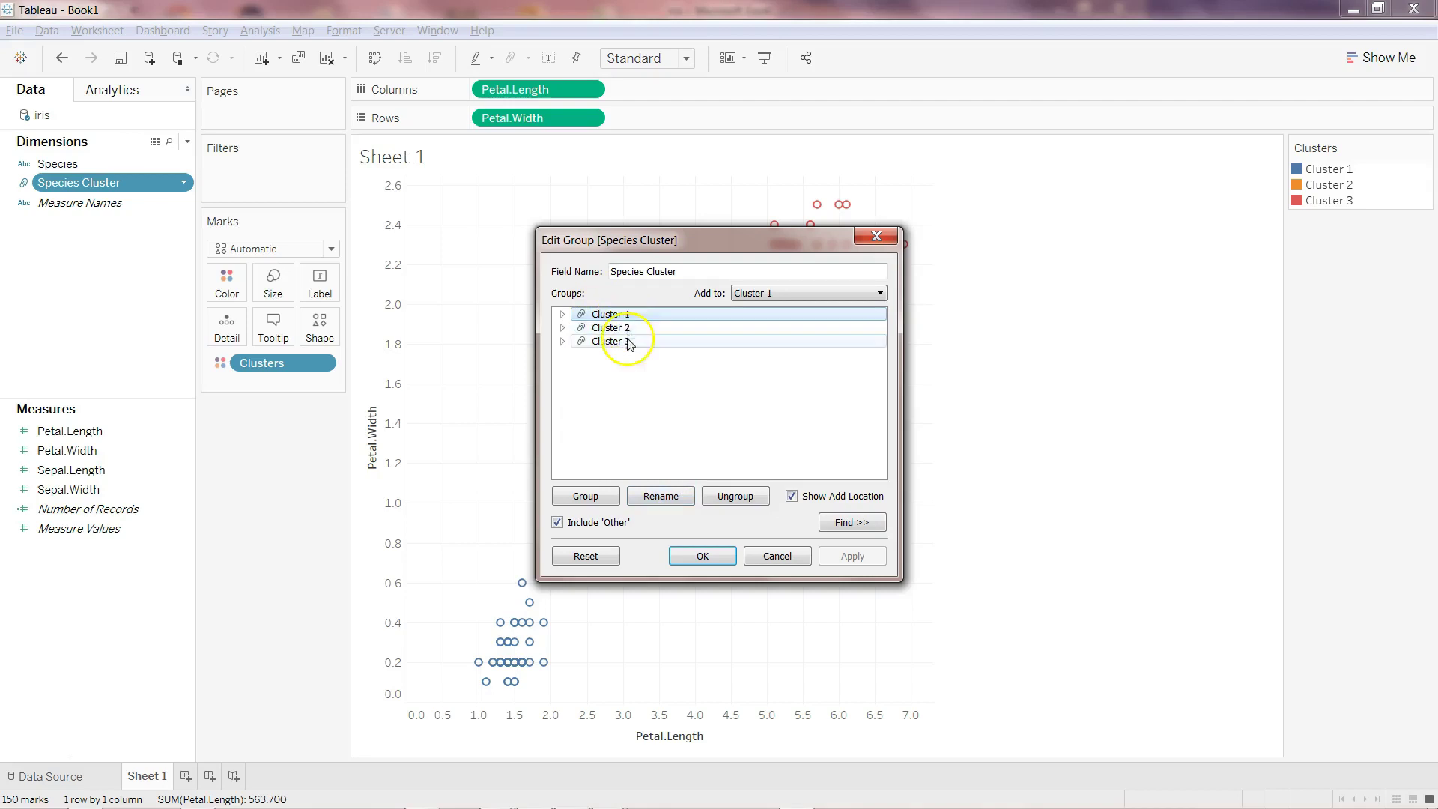
left_click(629, 342)
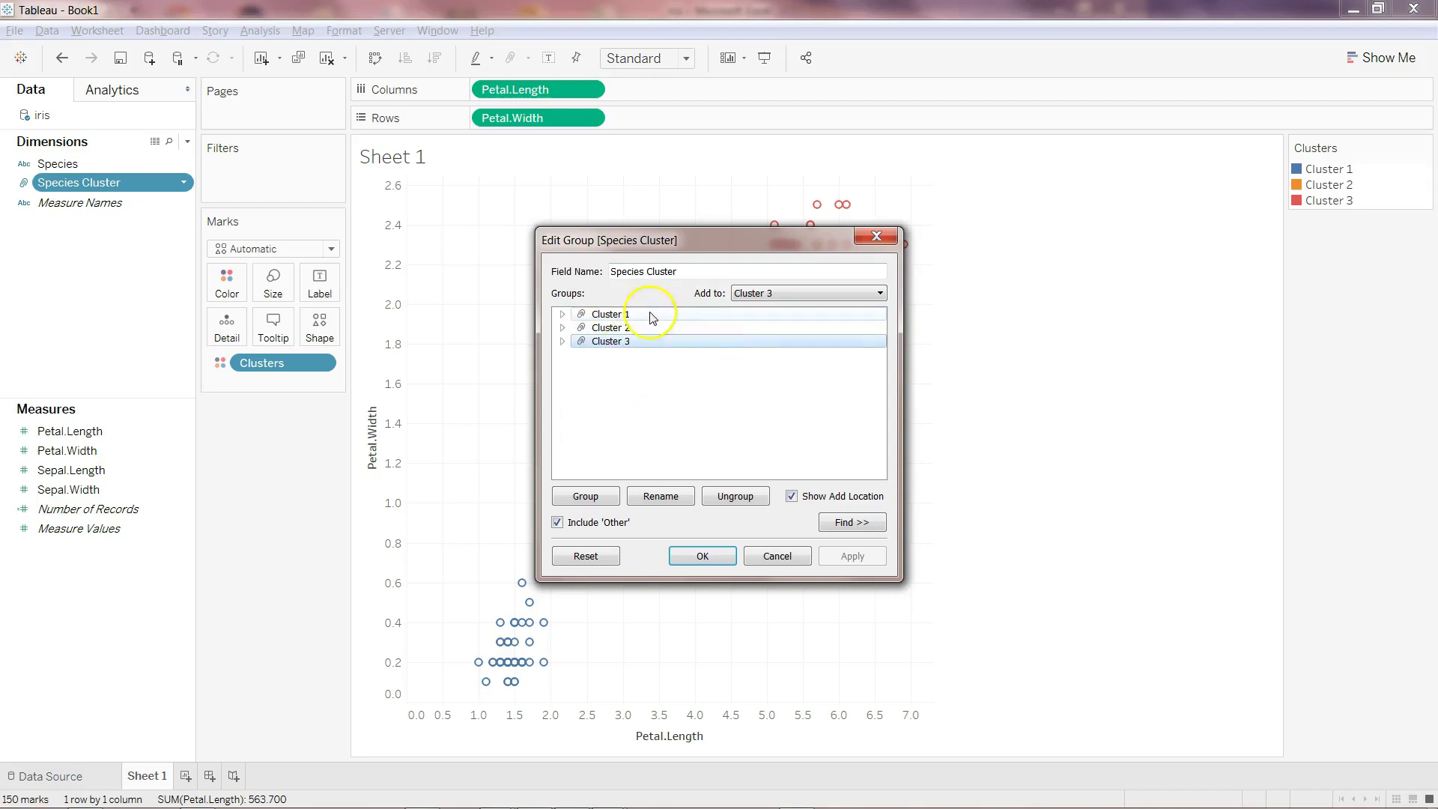
left_click(629, 316)
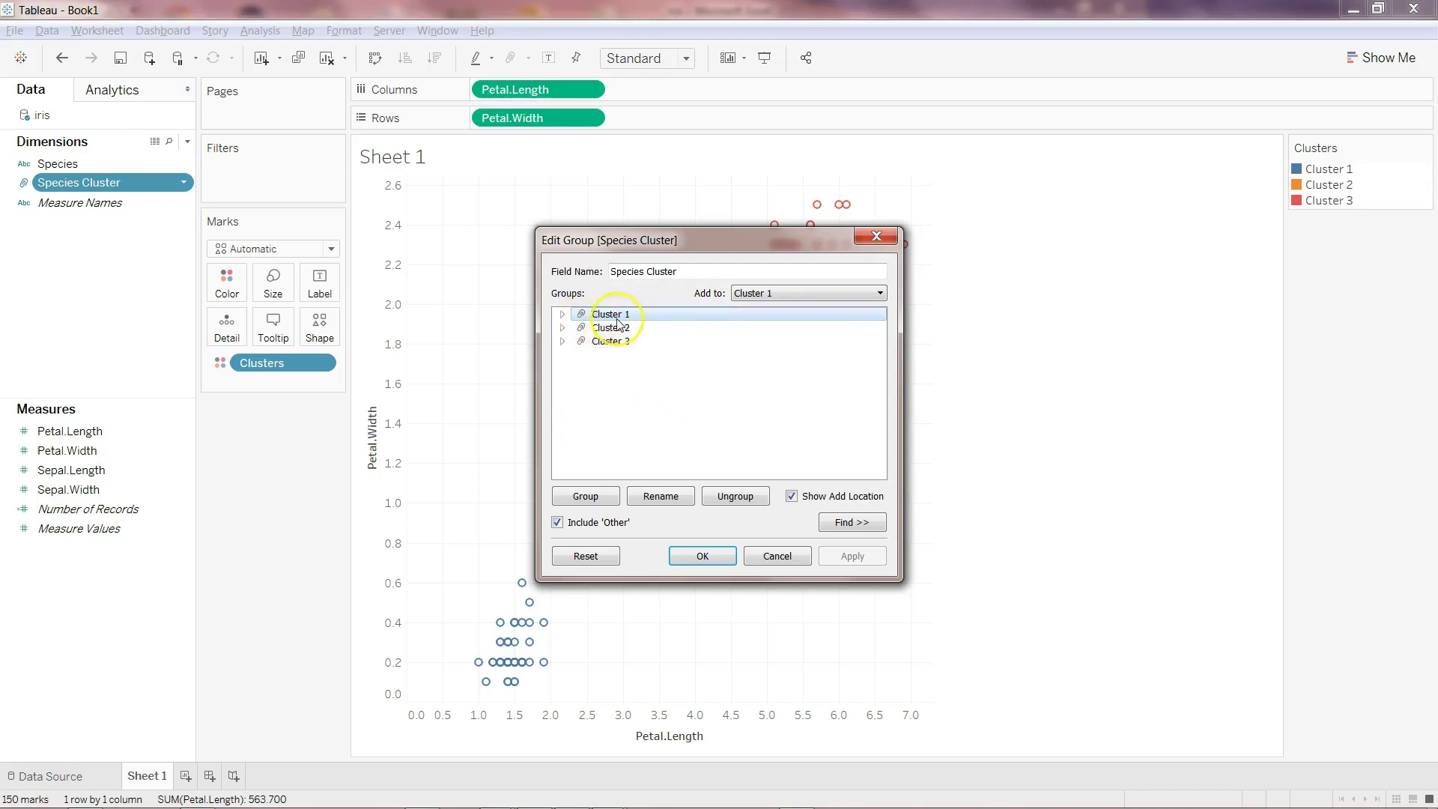
left_click(671, 502)
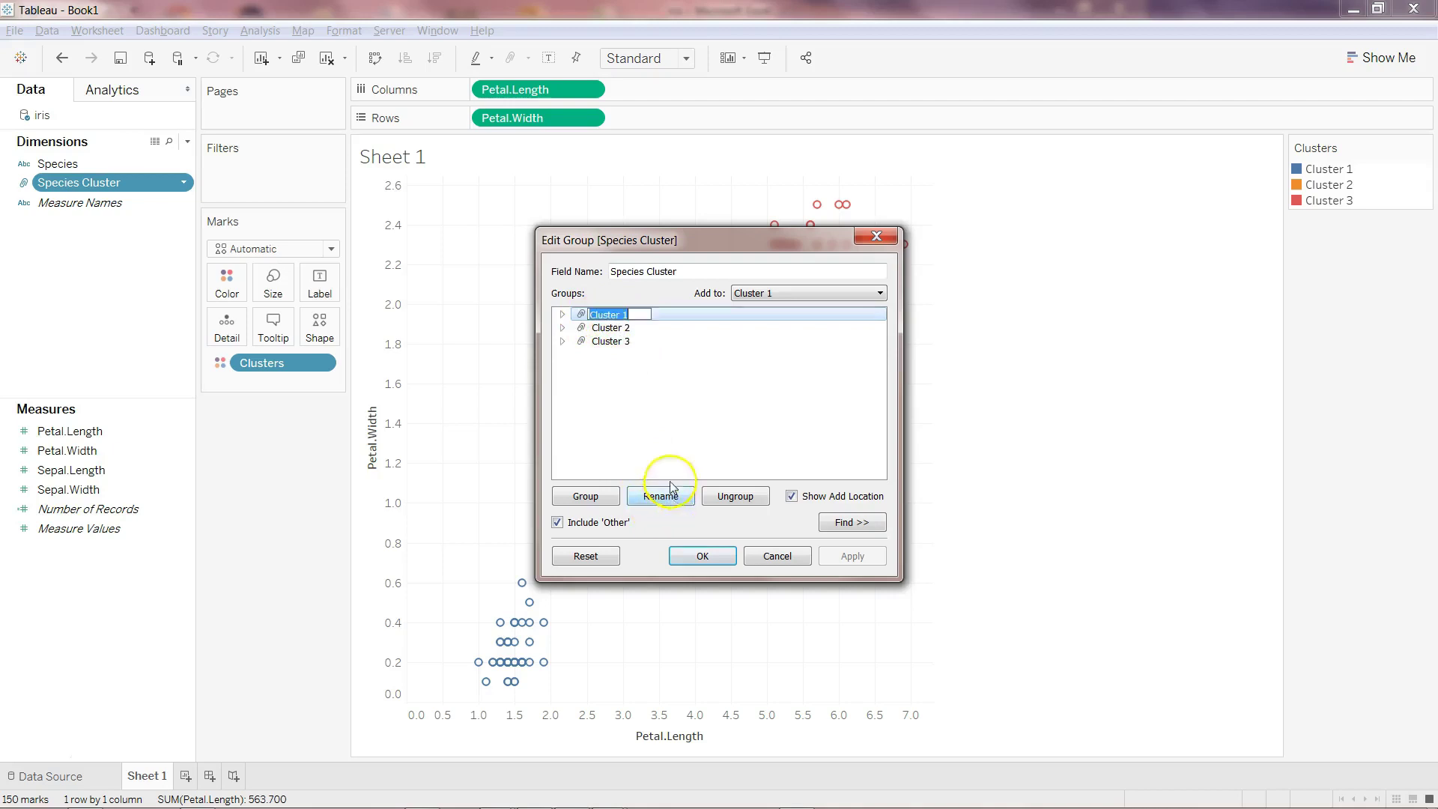
type("Set")
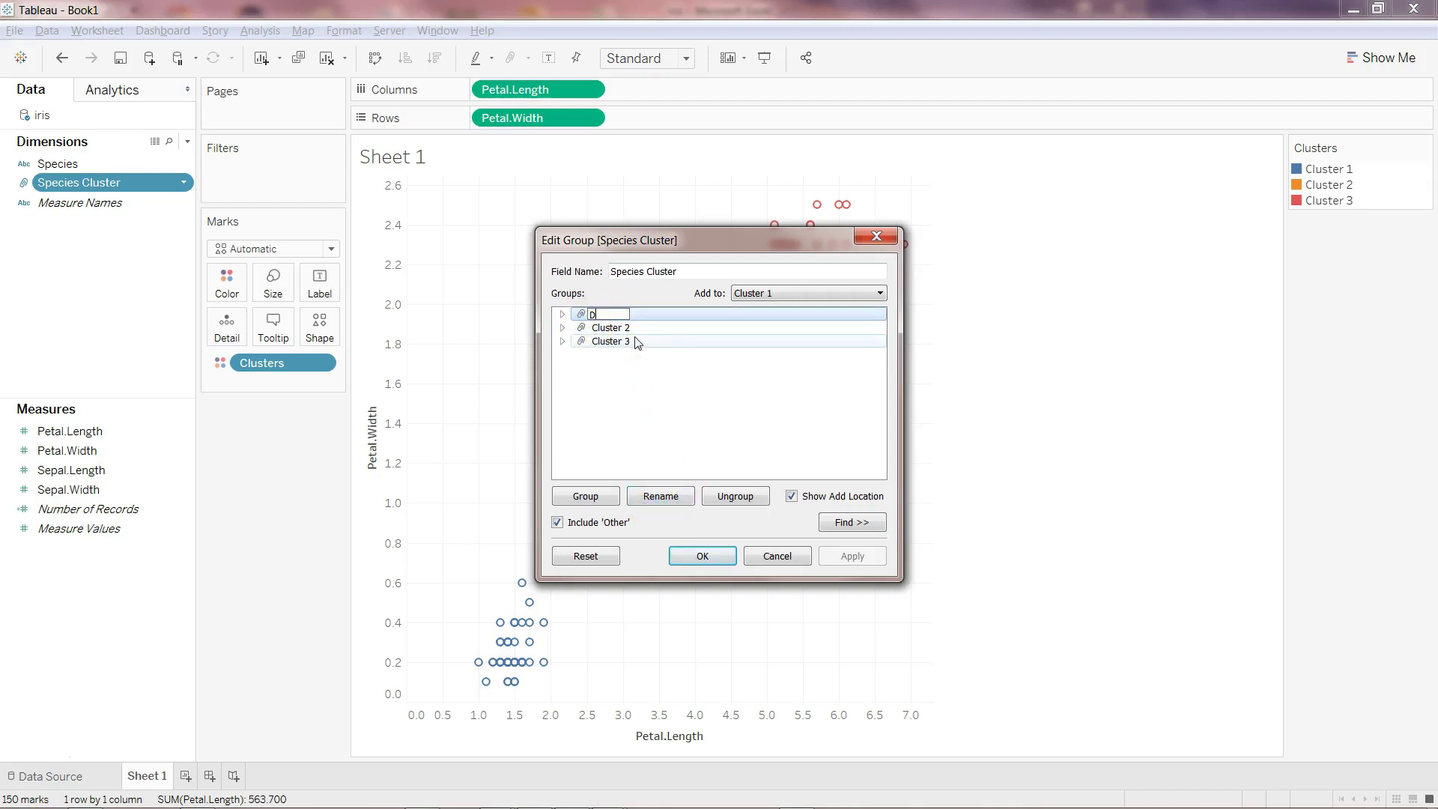
type("osa")
key("Return")
Rename Cluster 2 in the Species Cluster group as Verginica
left_click(626, 329)
double_click(627, 331)
left_click(561, 327)
left_click(662, 497)
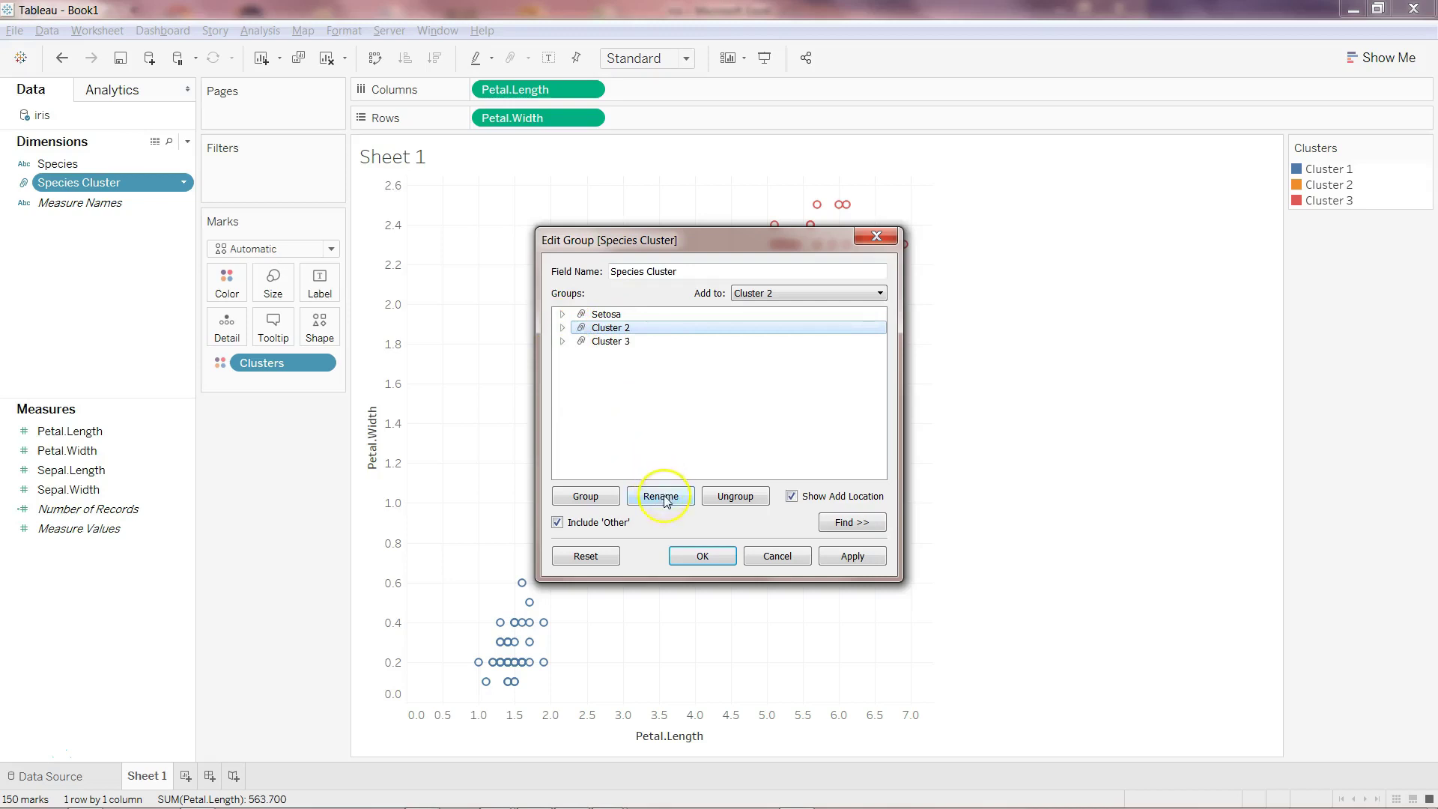
type("Verginica")
key("Return")
Check the species names in the iris workbook in Excel, return to Tableau, and rename Cluster 3 as Veriscolor, applying the group changes
left_click(84, 795)
key("alt+Down")
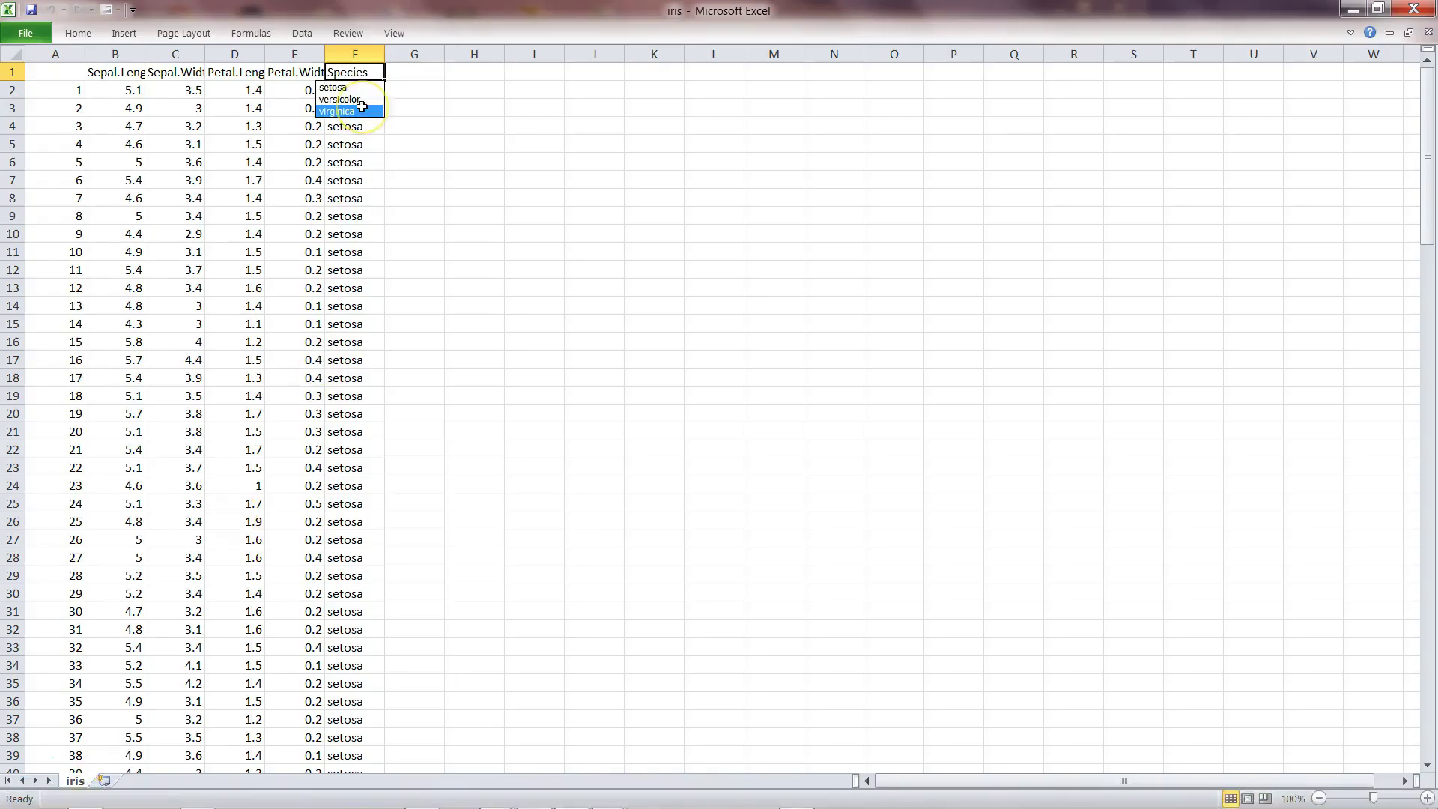
key("Escape")
key("alt+Tab")
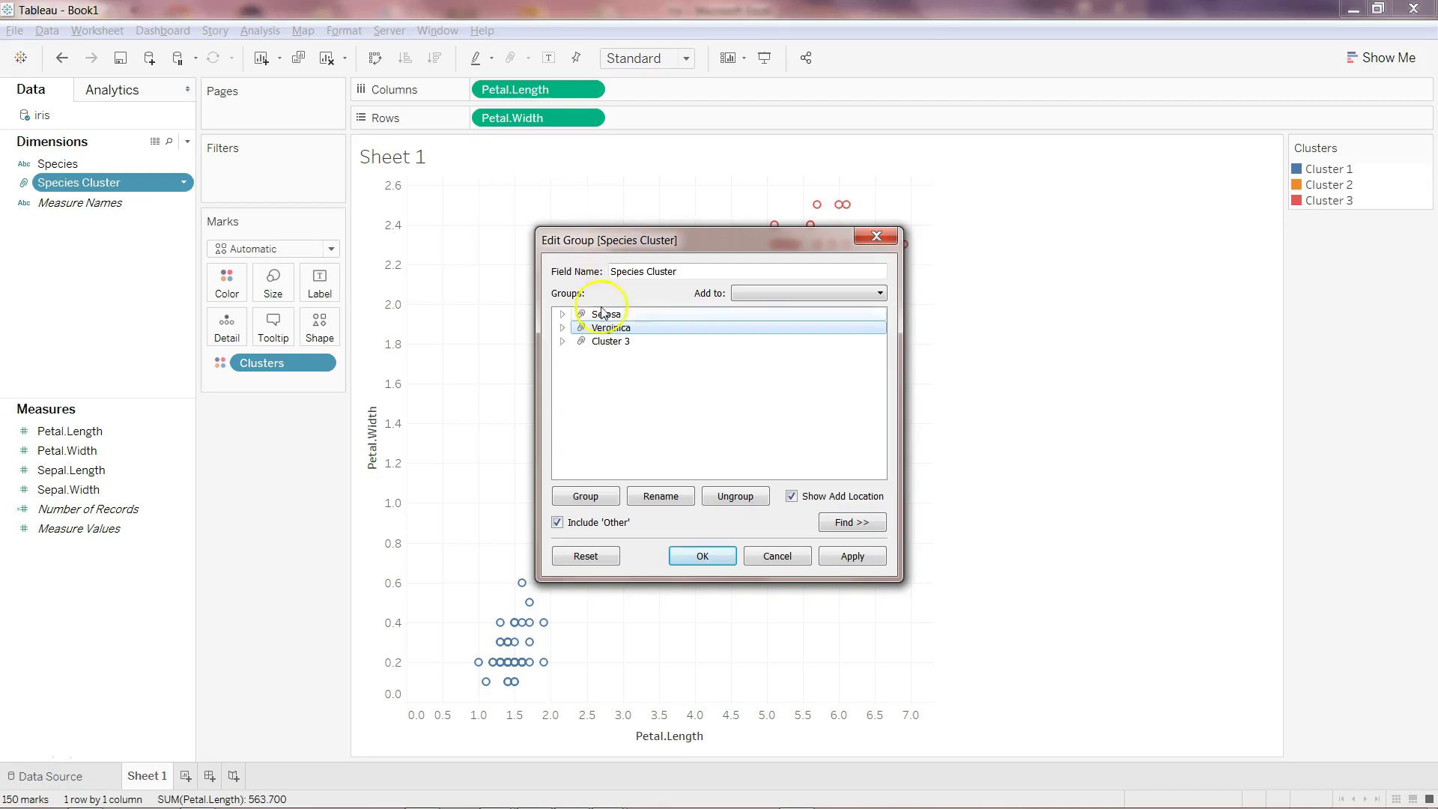
left_click(610, 342)
left_click(671, 502)
type("Veriscolor")
key("Return")
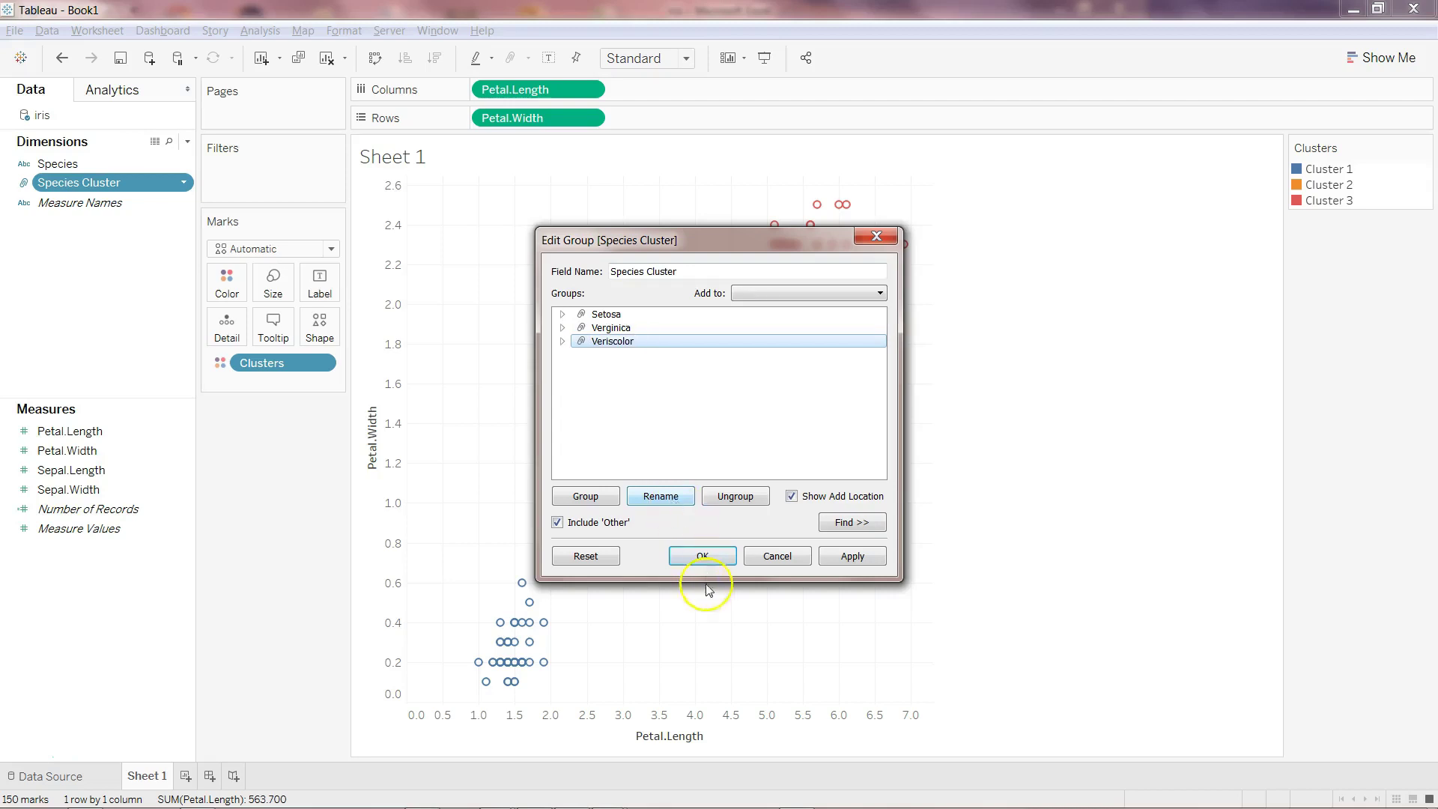
left_click(706, 555)
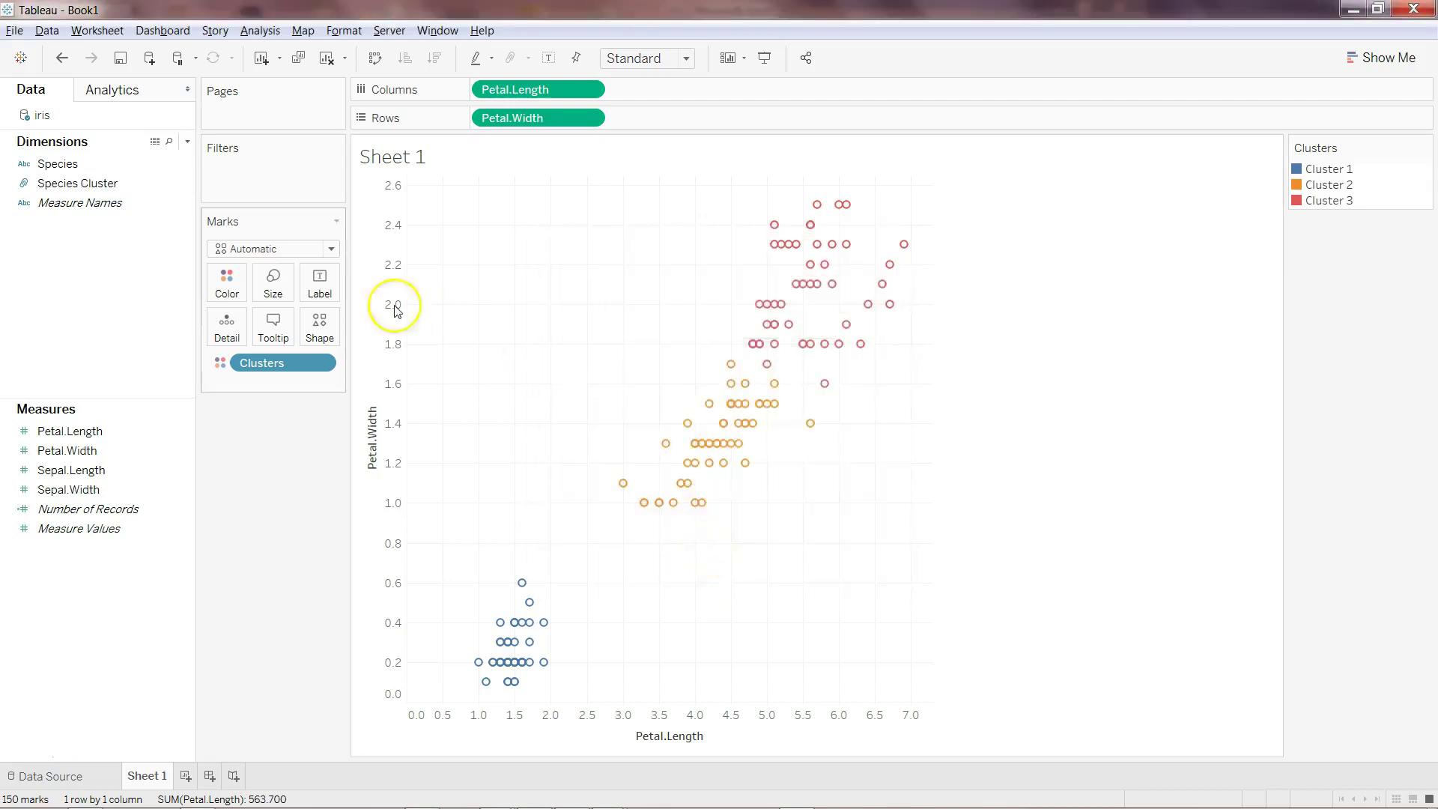
Highlight the Cluster 1 marks in the scatter plot, and clear the highlight again
left_click(112, 187)
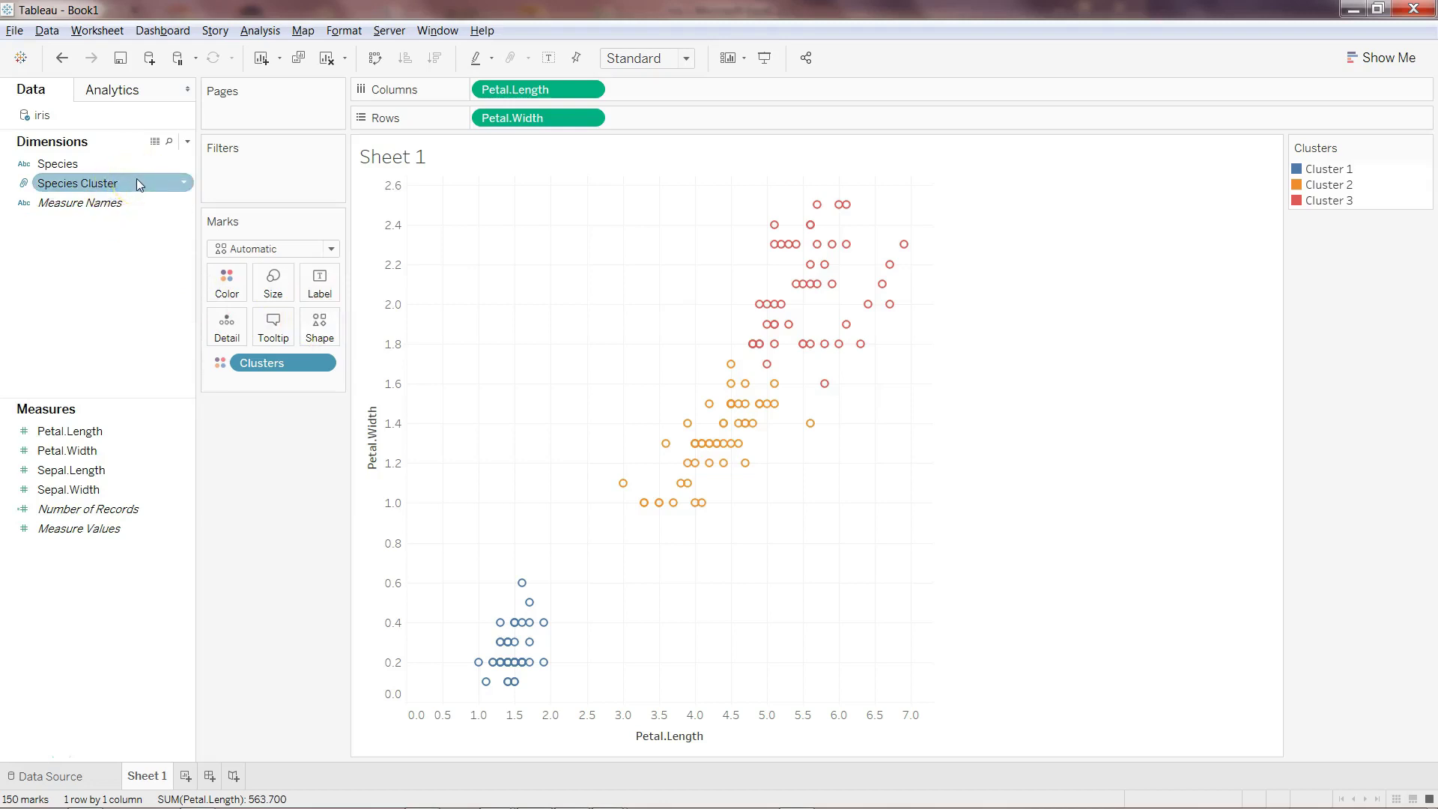
left_click(498, 321)
left_click(138, 185)
left_click_drag(138, 187, 1305, 328)
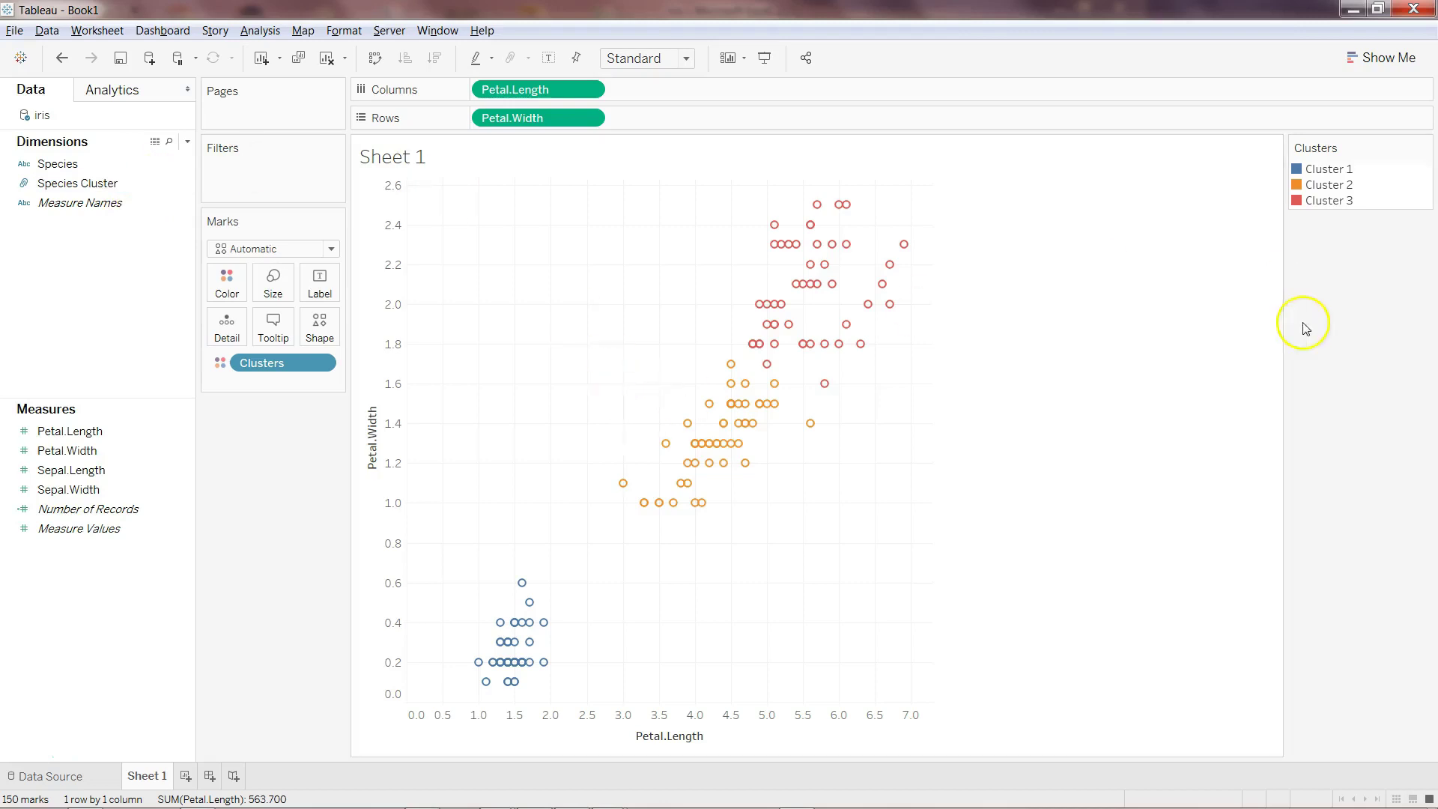
left_click(1342, 169)
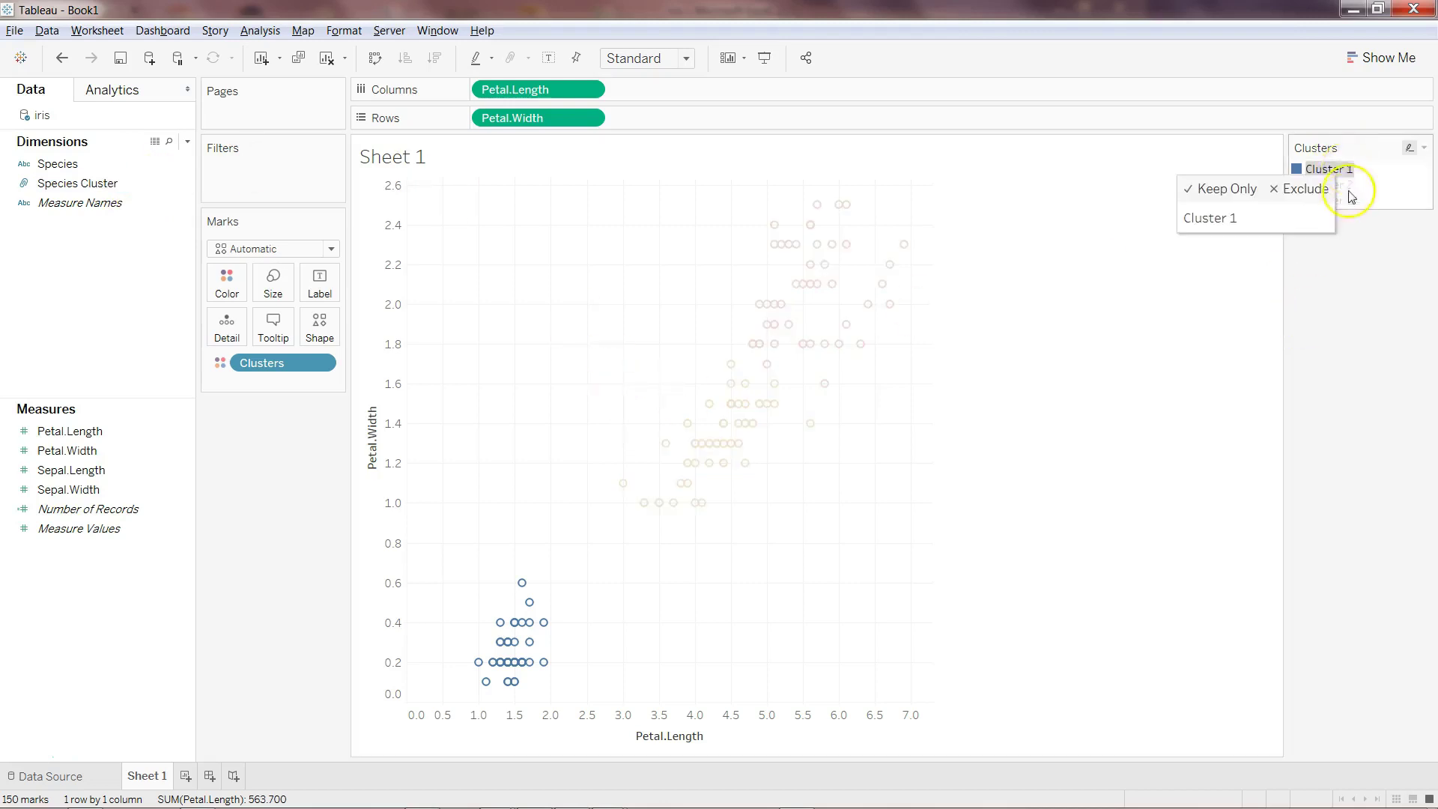
left_click(1053, 208)
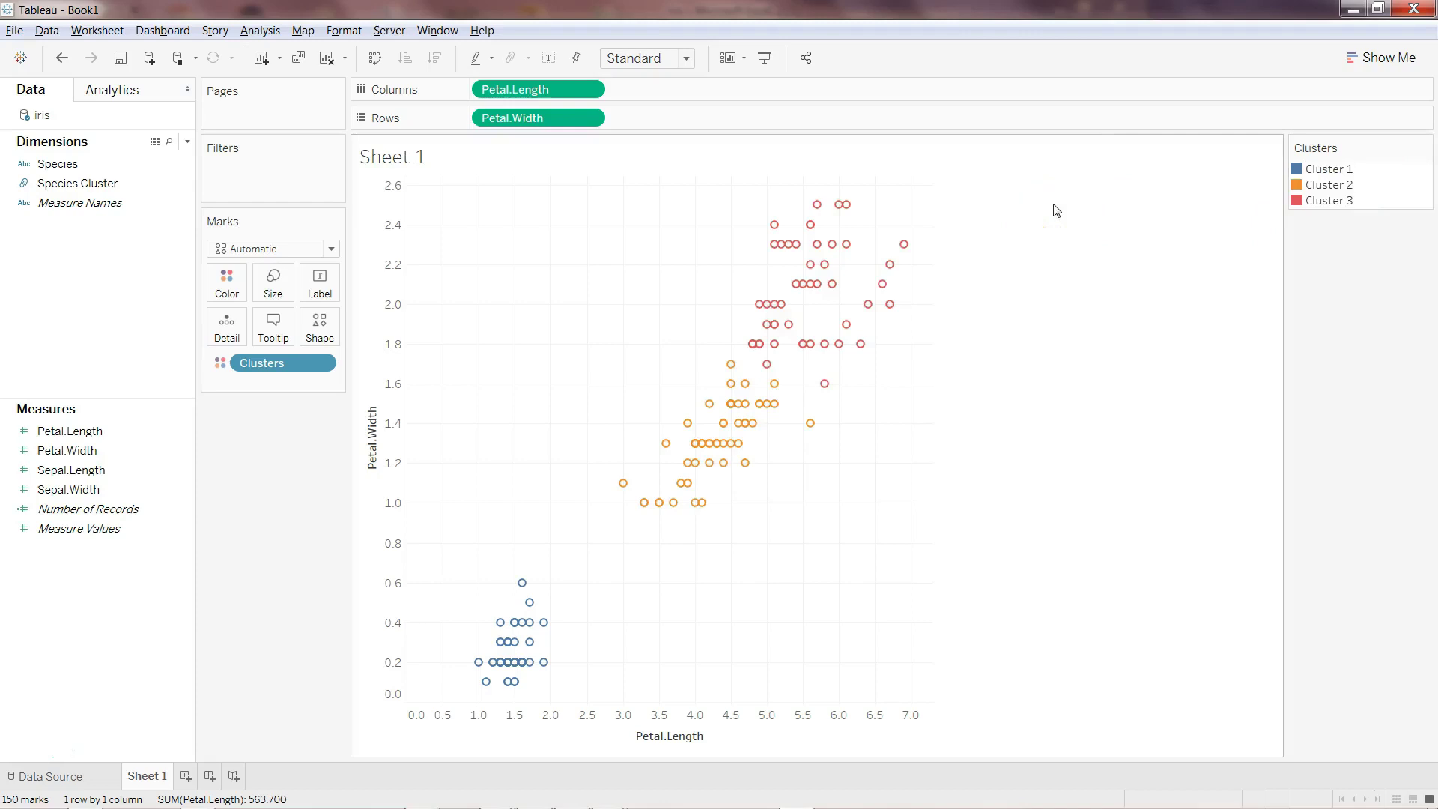
left_click(327, 496)
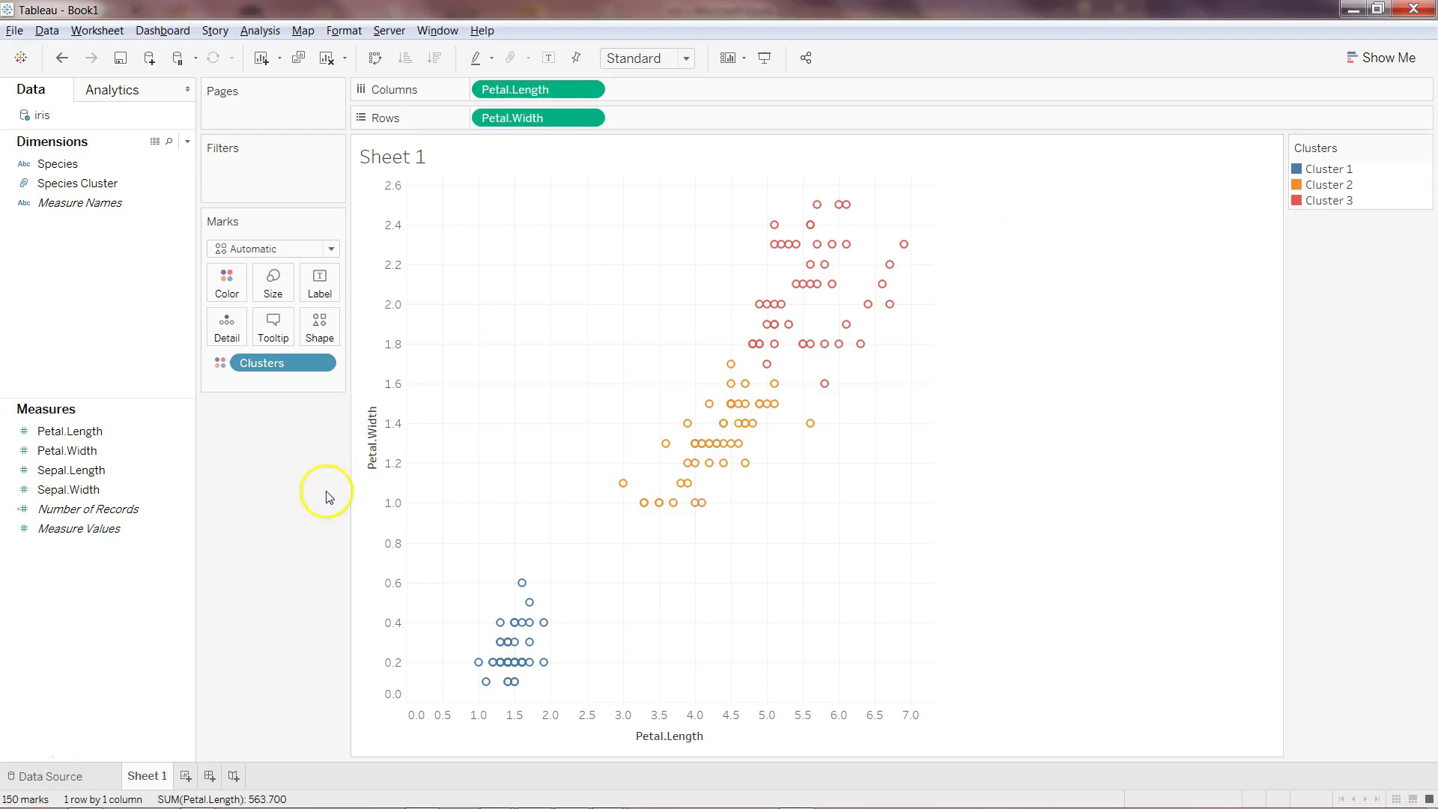
left_click(122, 432)
left_click(123, 450)
left_click(124, 470)
left_click(125, 451)
left_click(123, 489)
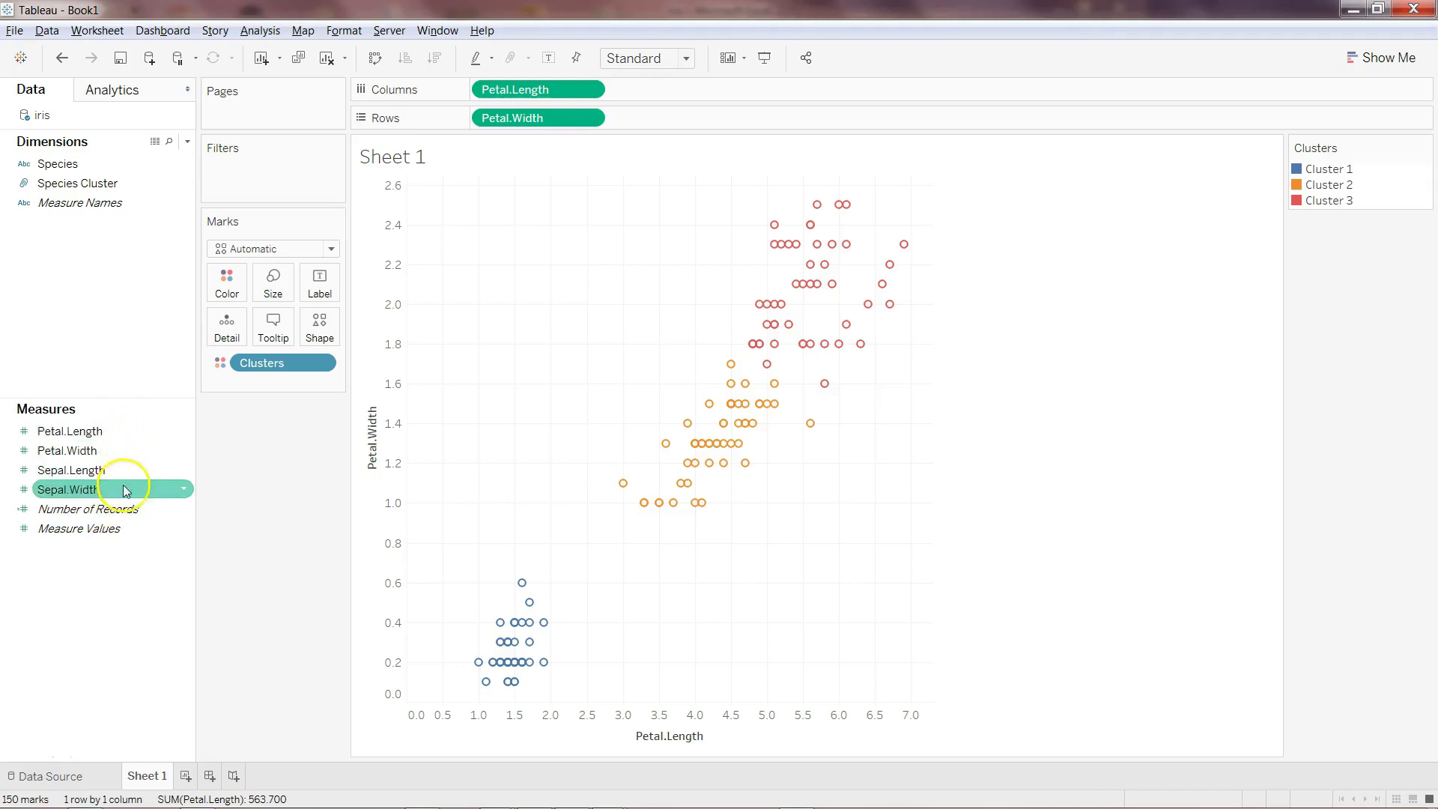
left_click(572, 639)
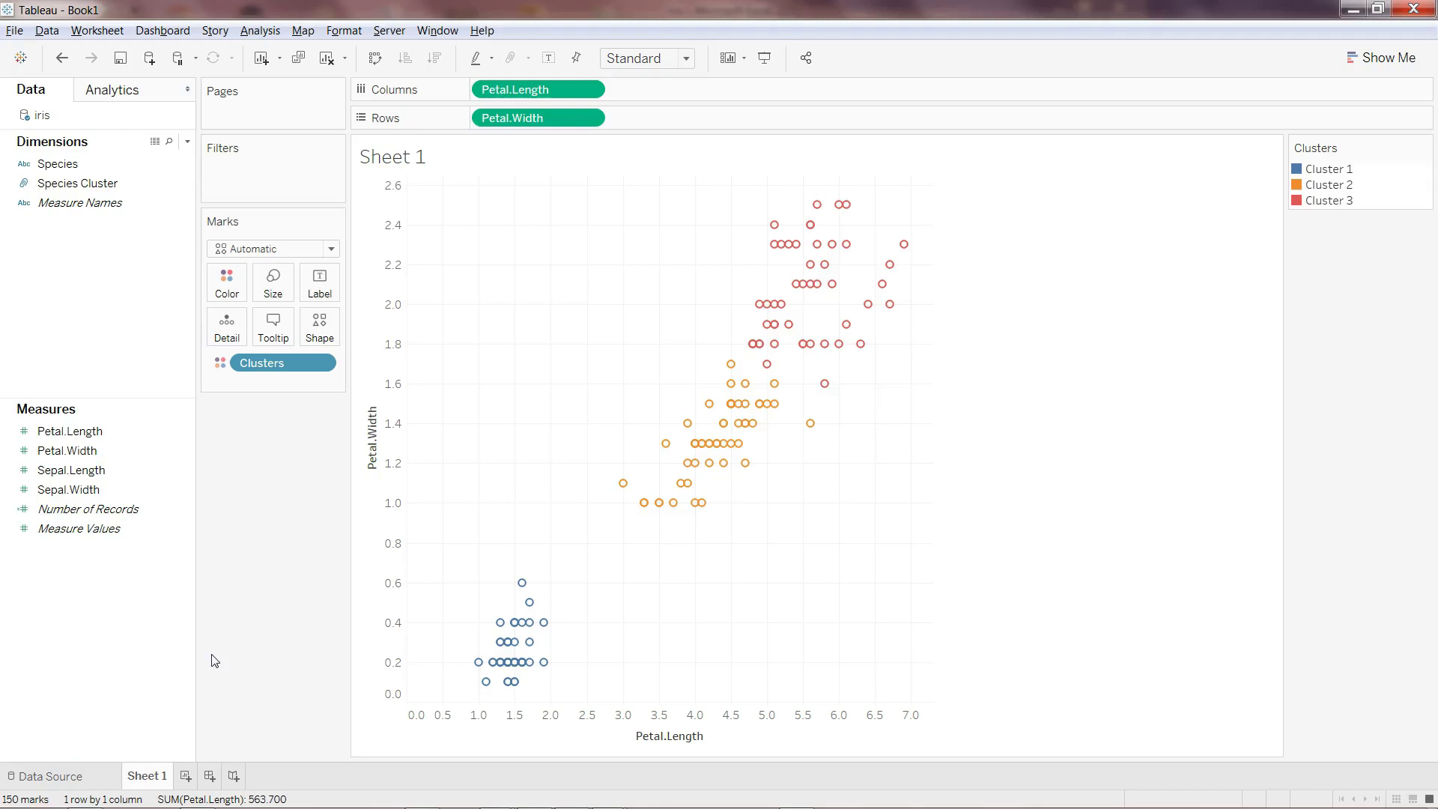
Create a calculated field and name it Accuracy
right_click(128, 322)
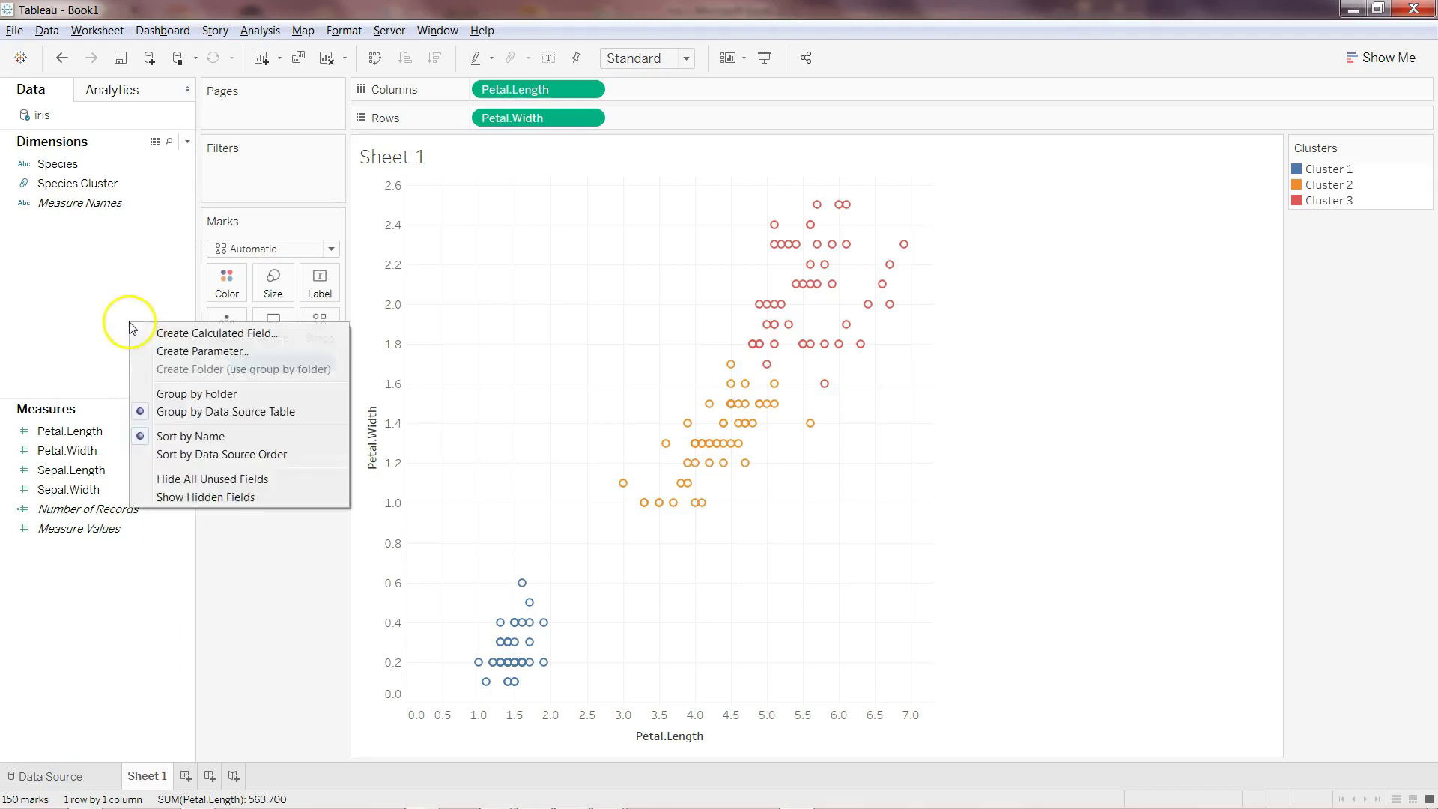
left_click(170, 336)
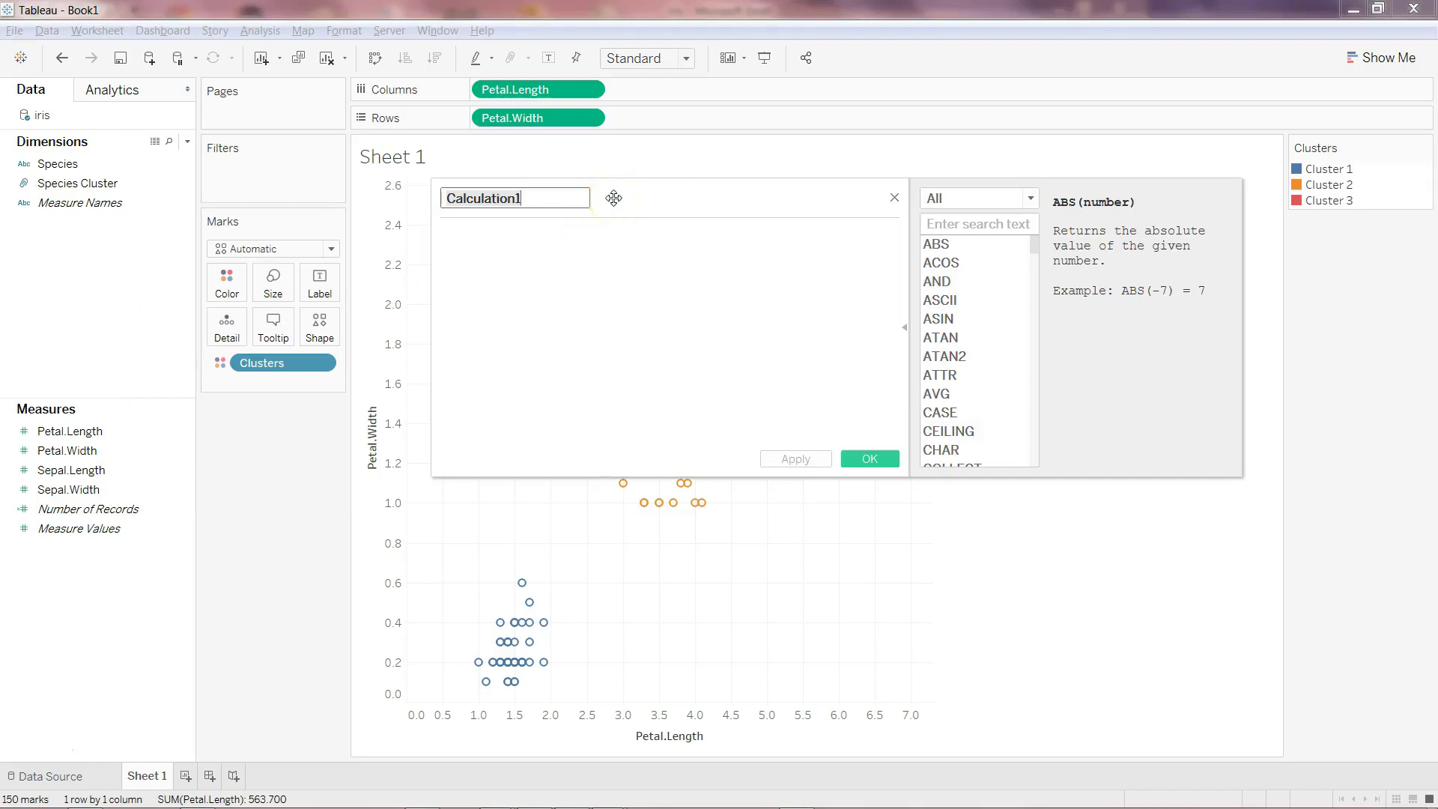
left_click(551, 196)
key("BackSpace")
key("BackSpace")
key("BackSpace")
key("BackSpace")
key("BackSpace")
key("BackSpace")
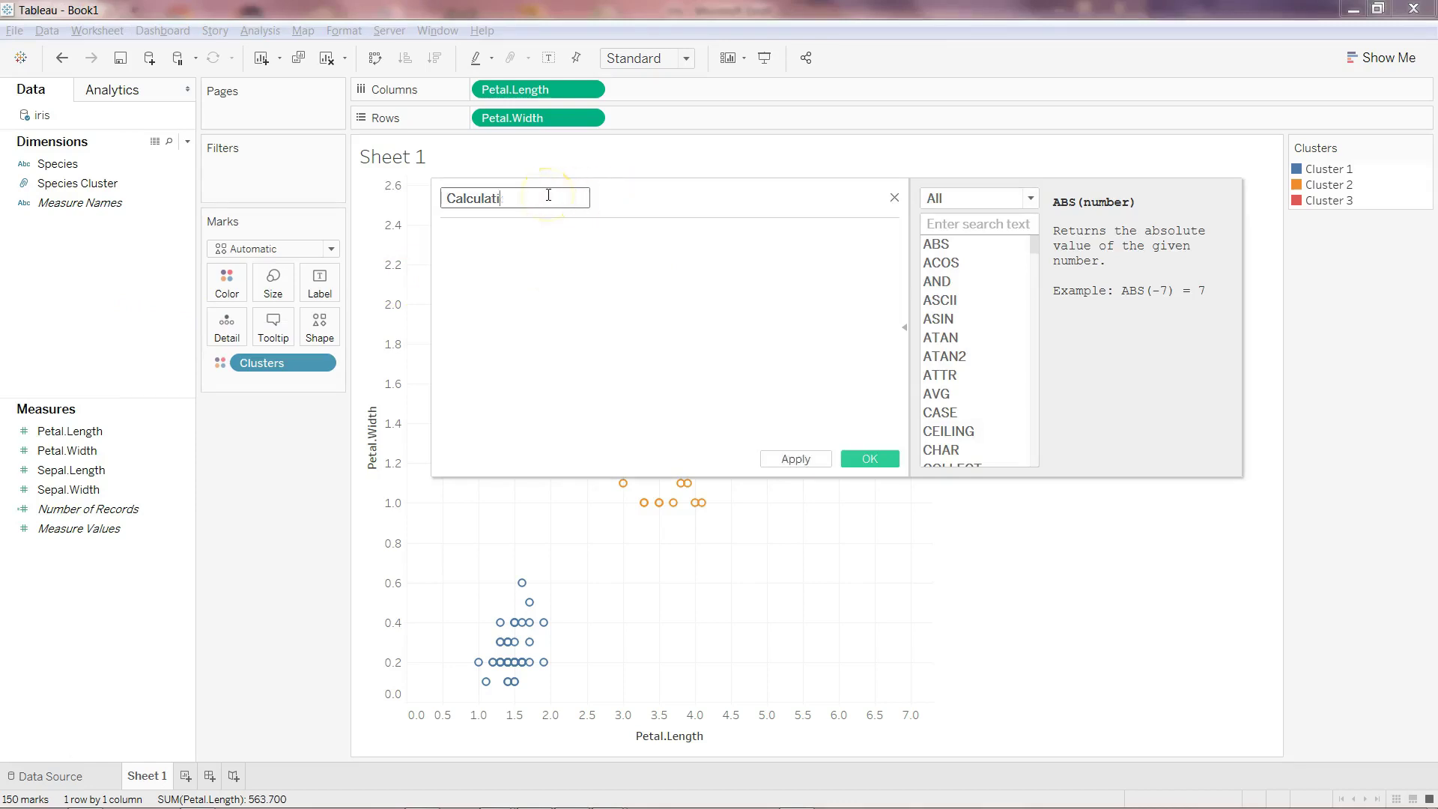
key("BackSpace")
key("BackSpace")
key("BackSpace")
key("BackSpace")
key("BackSpace")
key("BackSpace")
type("Accuracy")
Define the Accuracy calculation as [Species Cluster] = [Species] and save the field
left_click(517, 247)
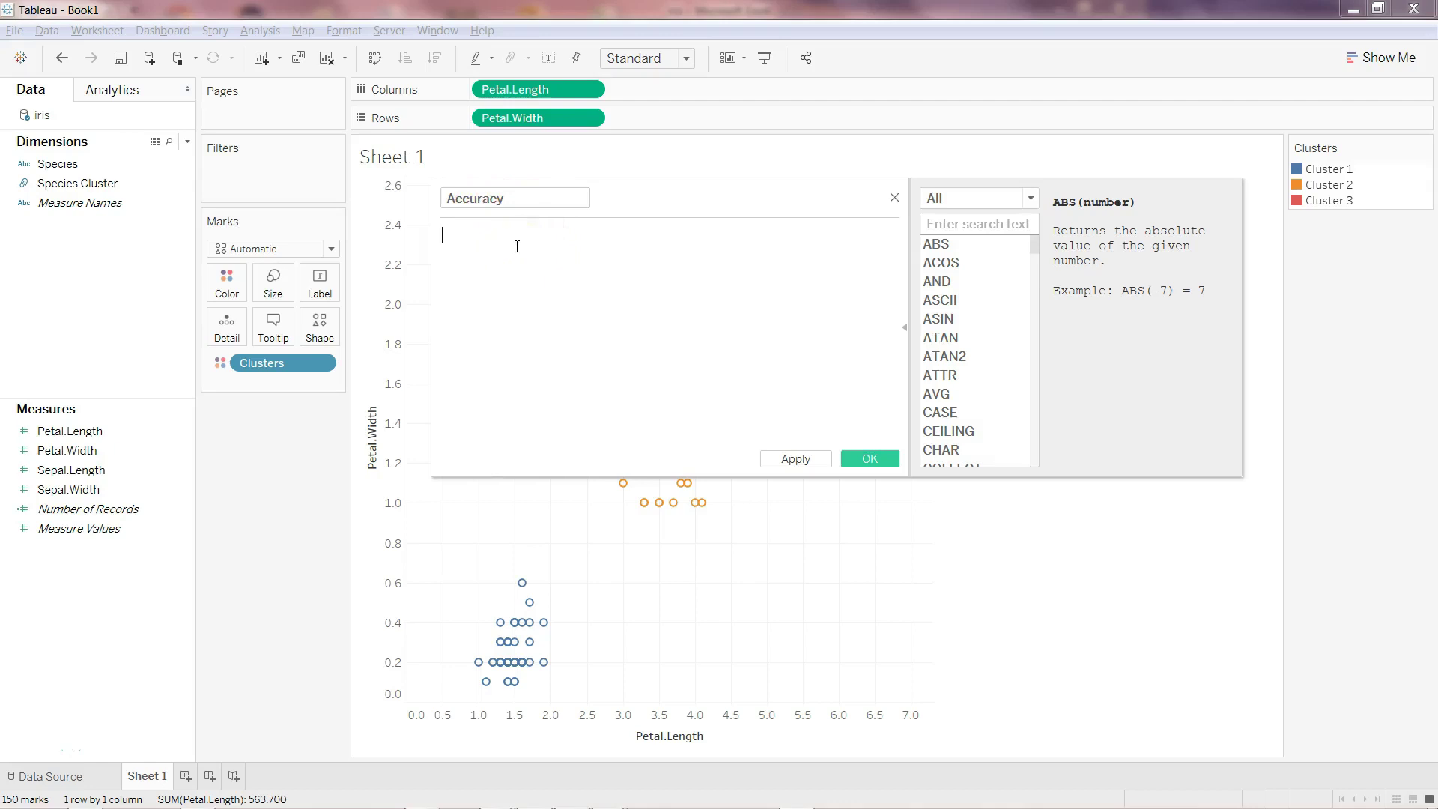
type("spec")
key("Down")
key("Return")
type("= ")
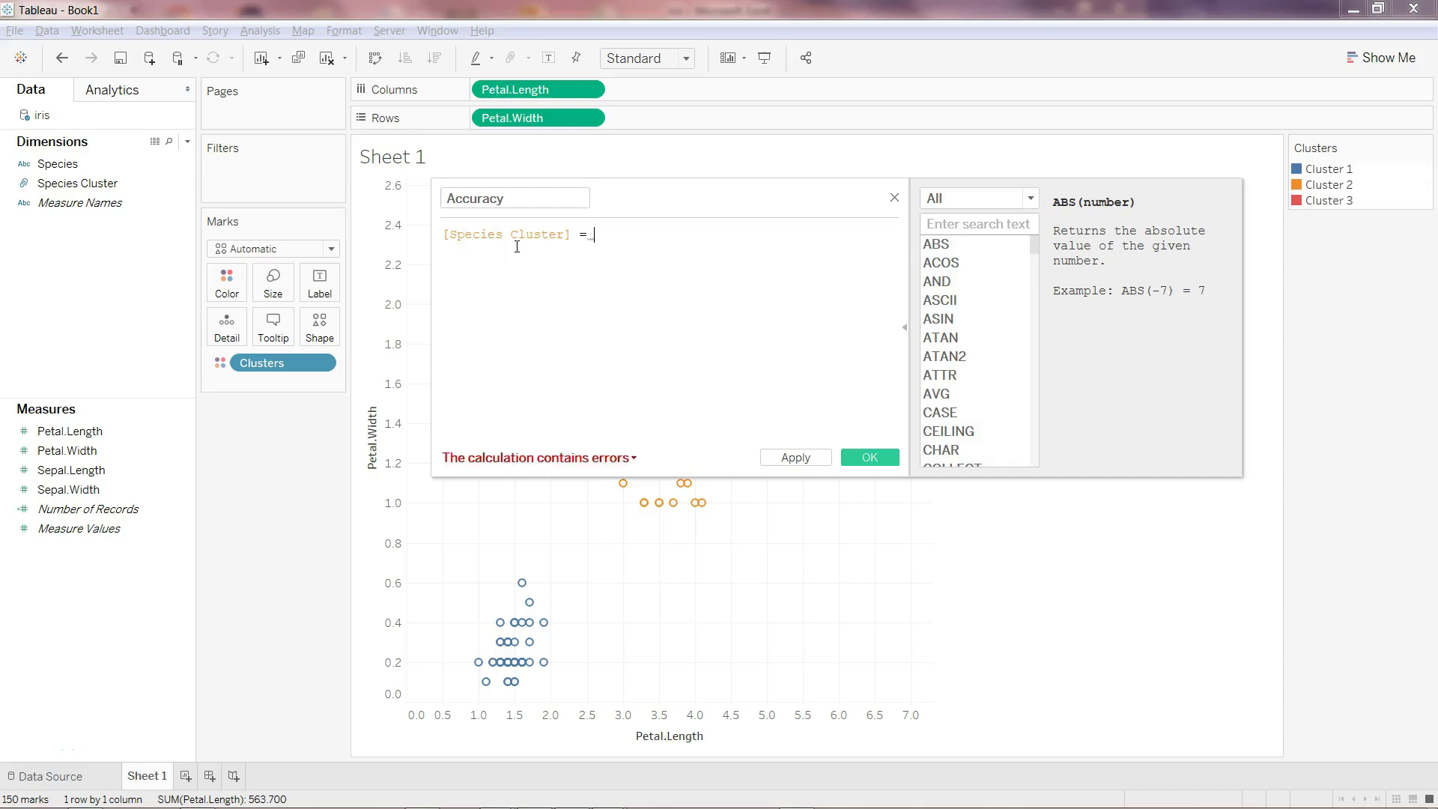
type("spe")
key("Return")
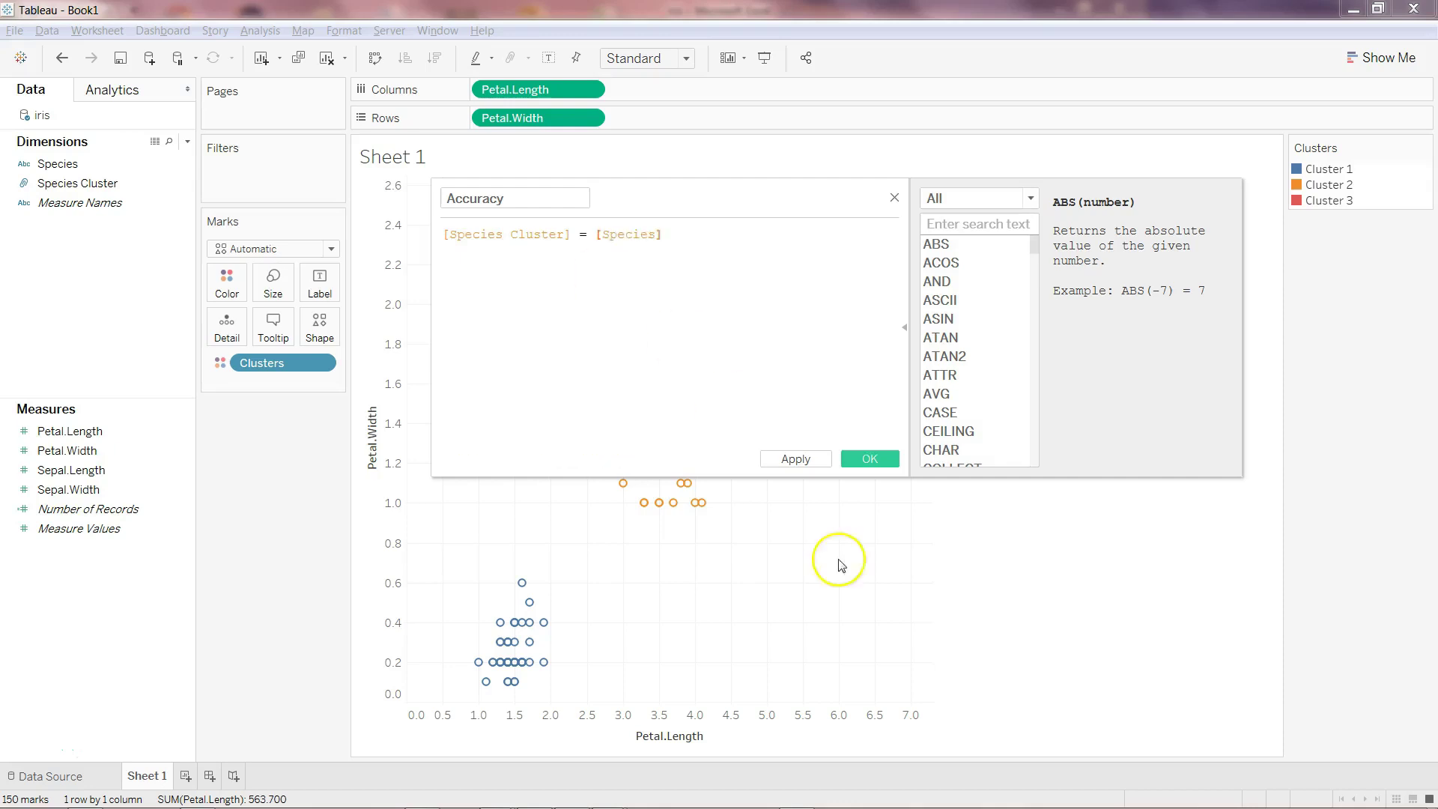
left_click(871, 459)
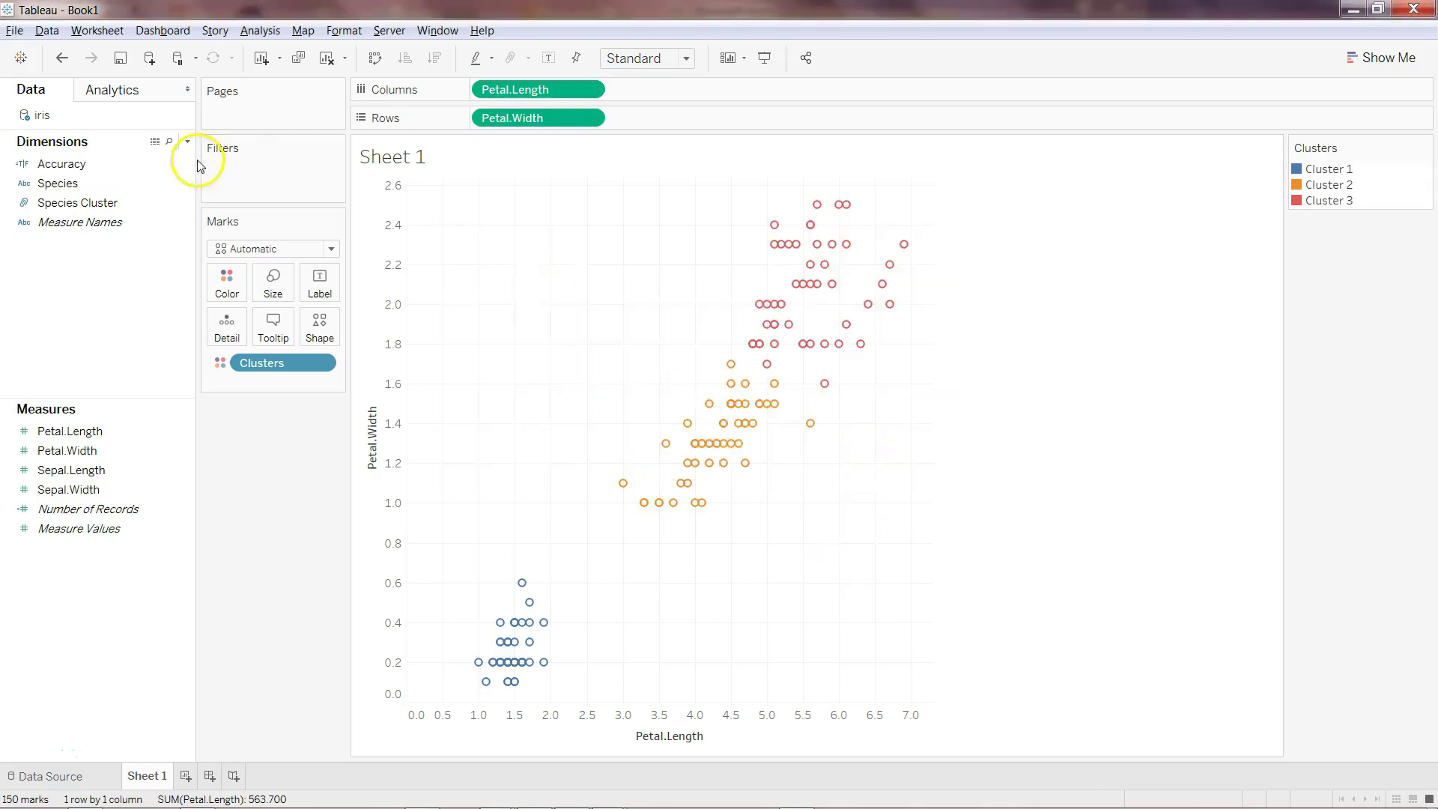
Add a new blank worksheet to the workbook
left_click(106, 185)
left_click(185, 776)
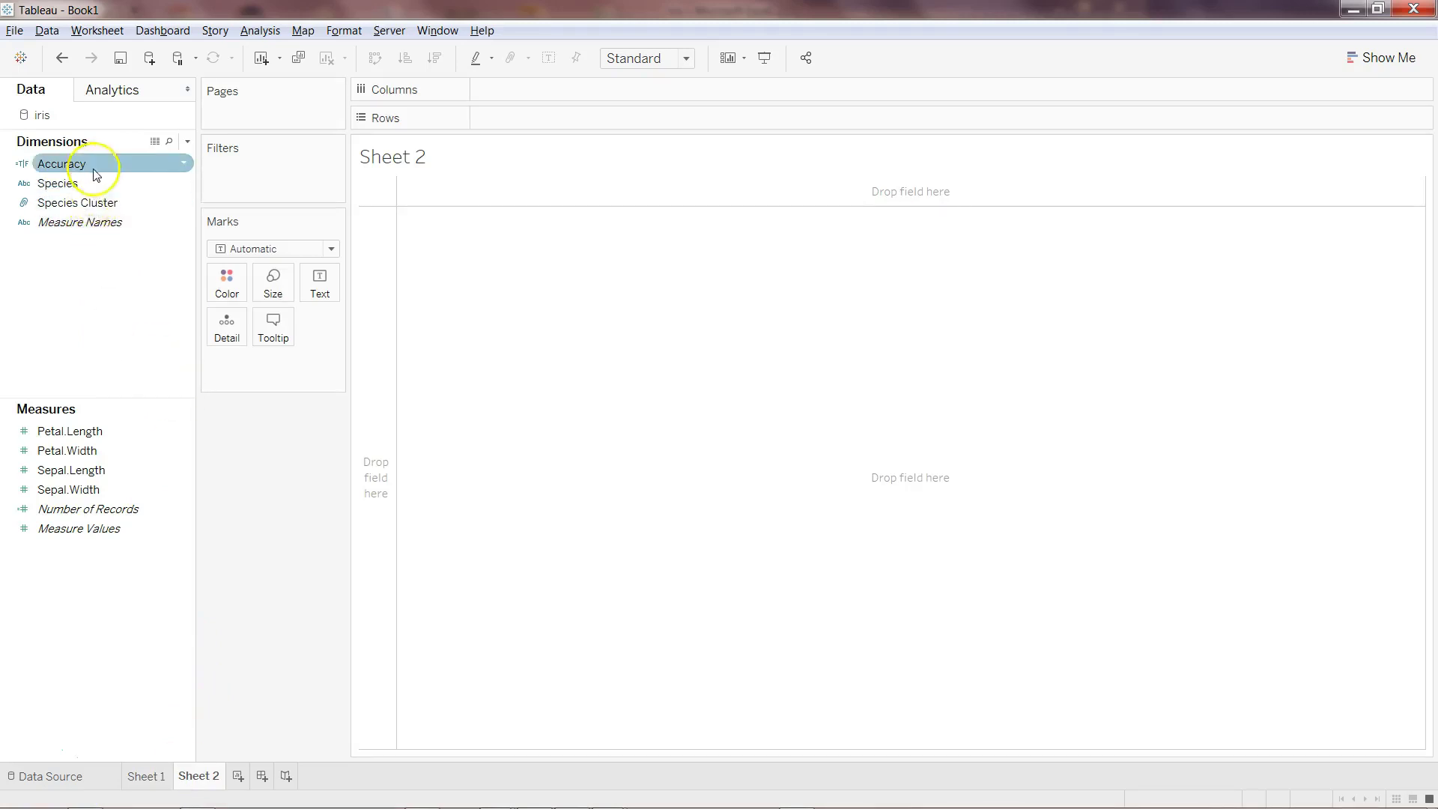
Place Accuracy on the columns of Sheet 2 and redefine its calculation as [Species Cluster] == [Species]
left_click_drag(105, 178, 570, 88)
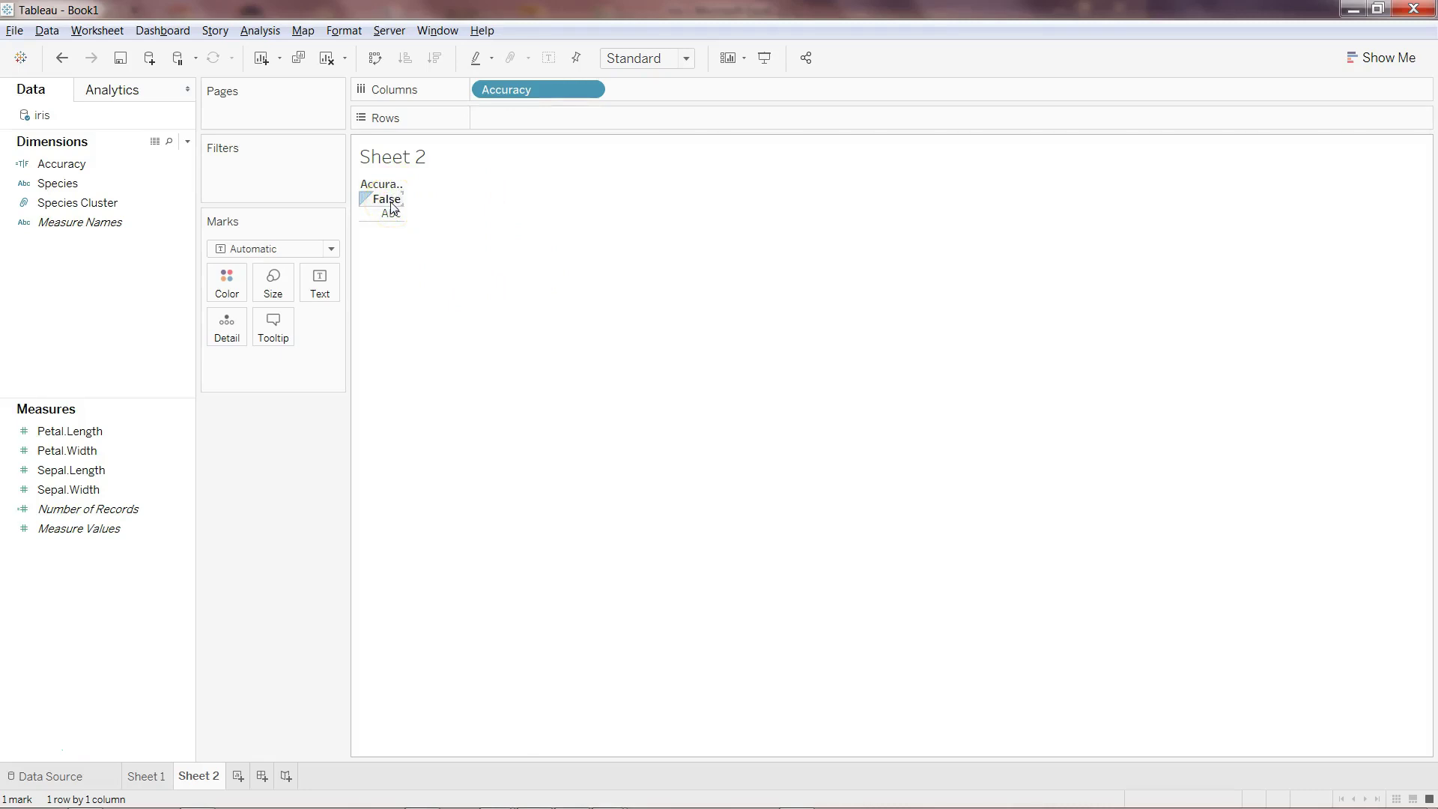
left_click(184, 165)
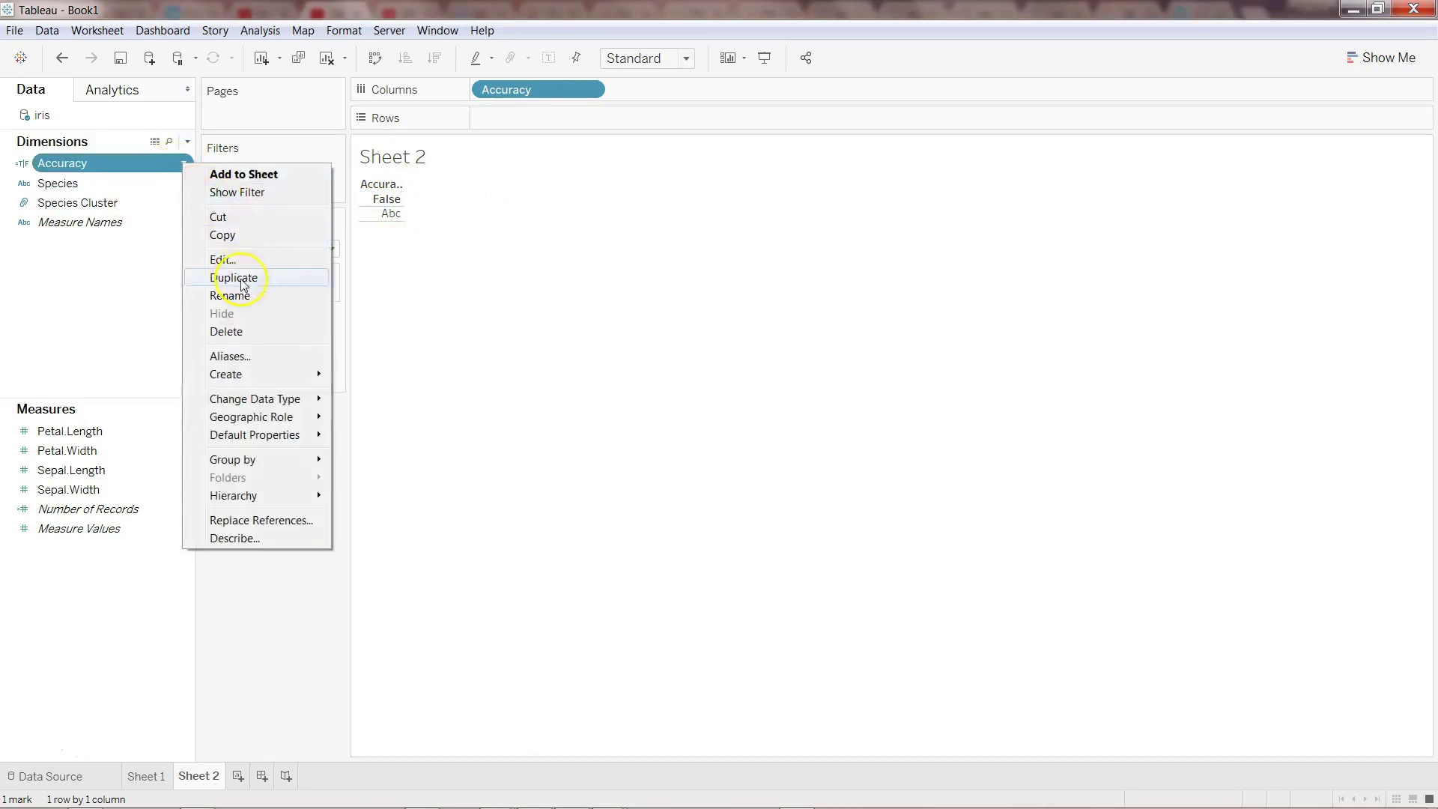
left_click(262, 260)
left_click(591, 236)
type("== [Species")
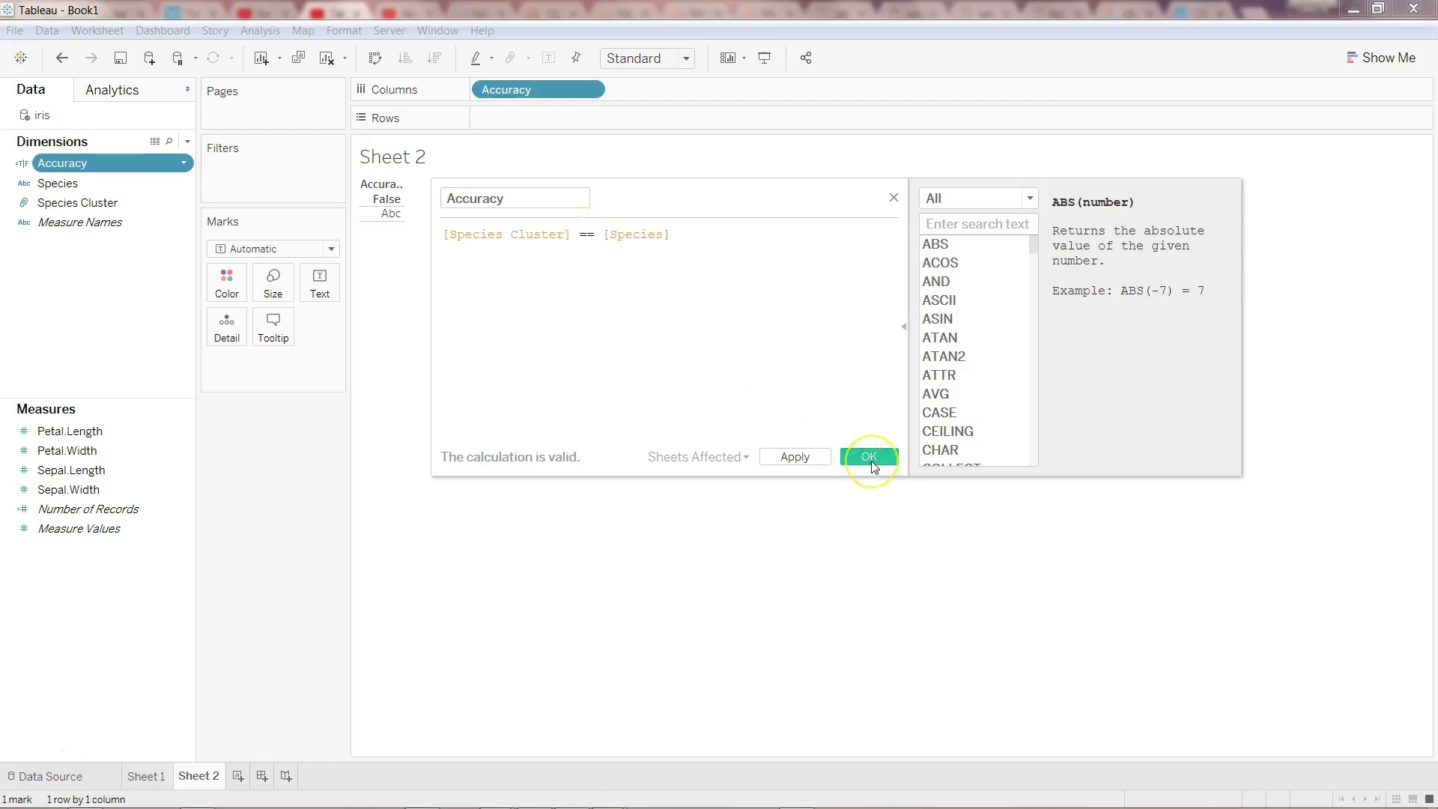
left_click(869, 456)
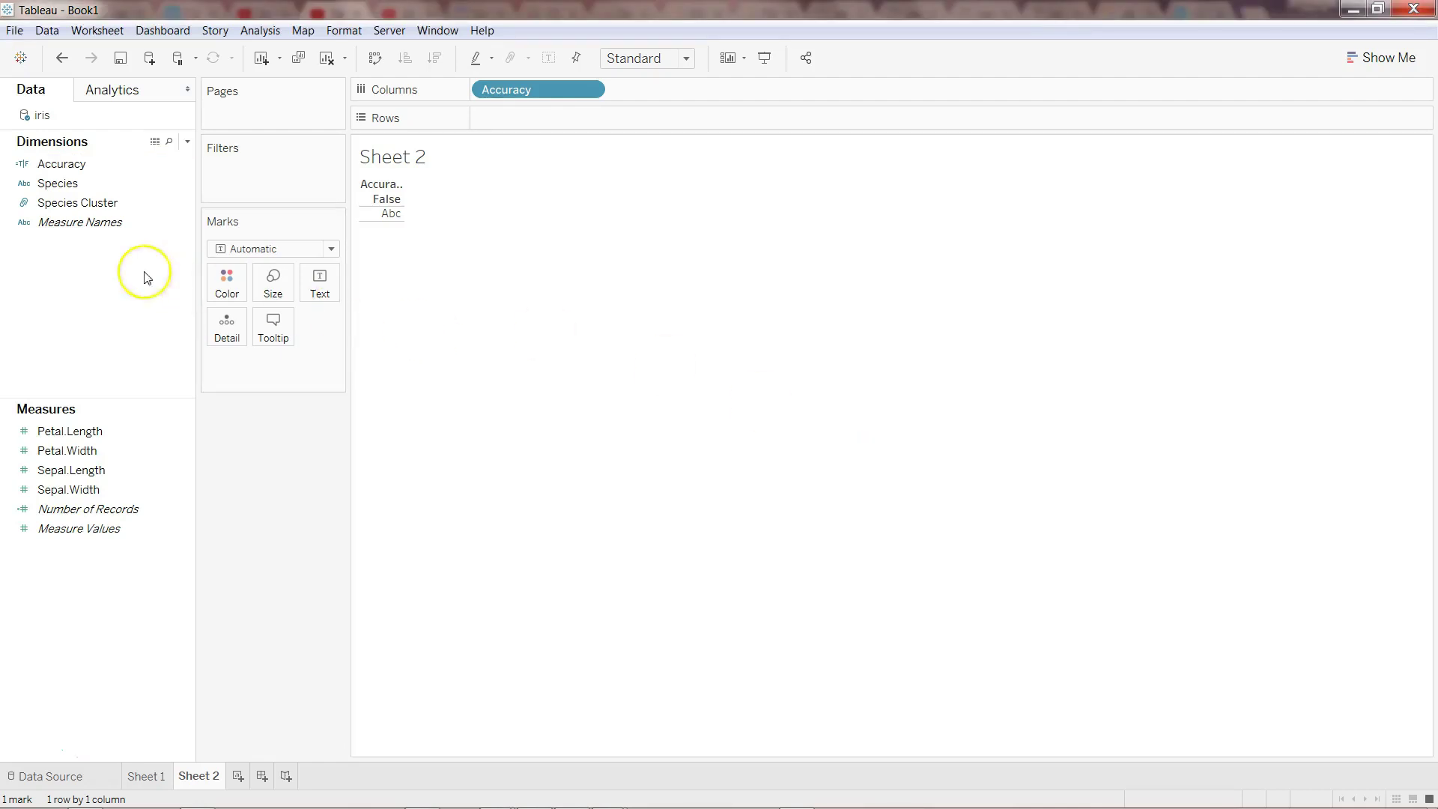
Add a new worksheet and plot Petal.Length on both columns and rows with measure aggregation turned off
left_click(112, 184)
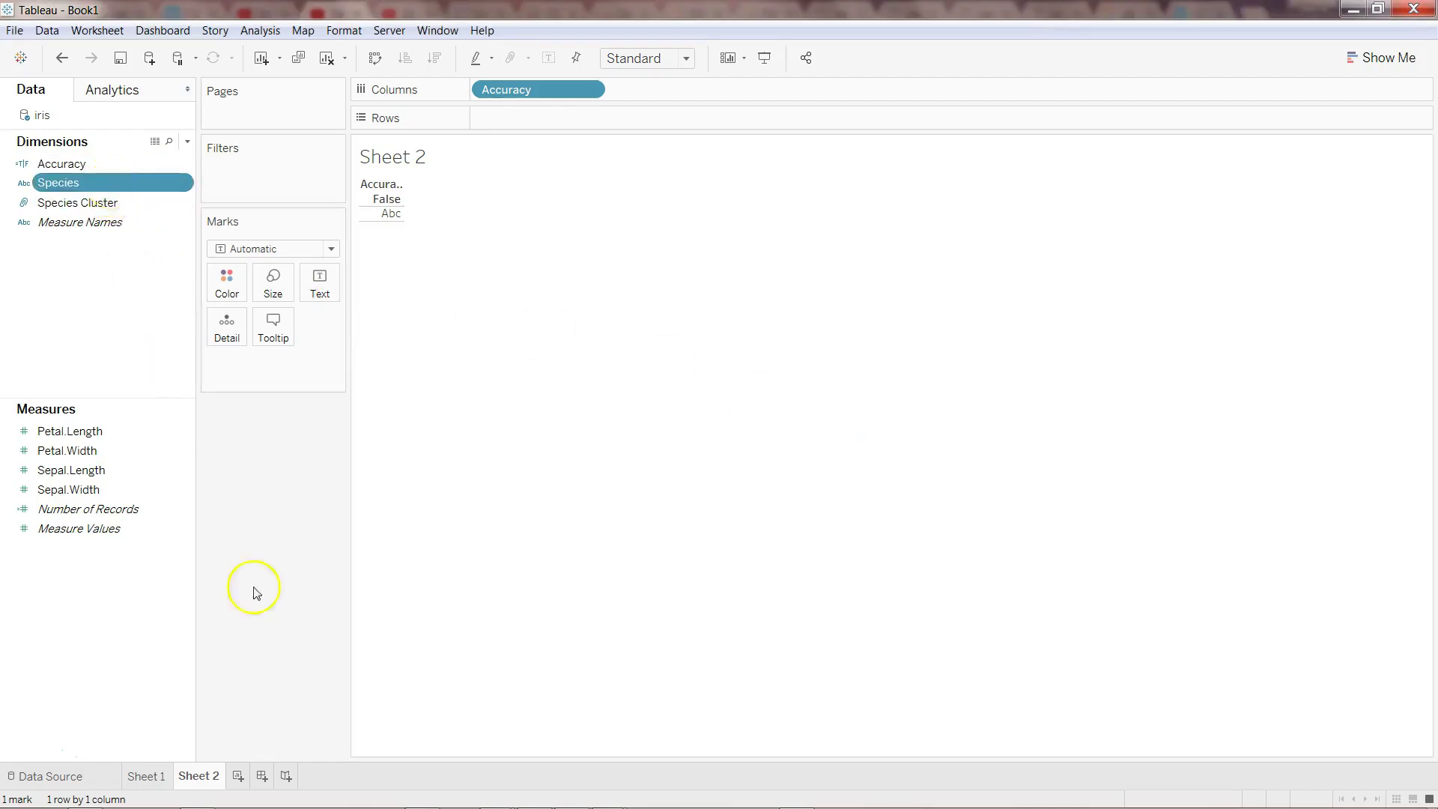
left_click(238, 776)
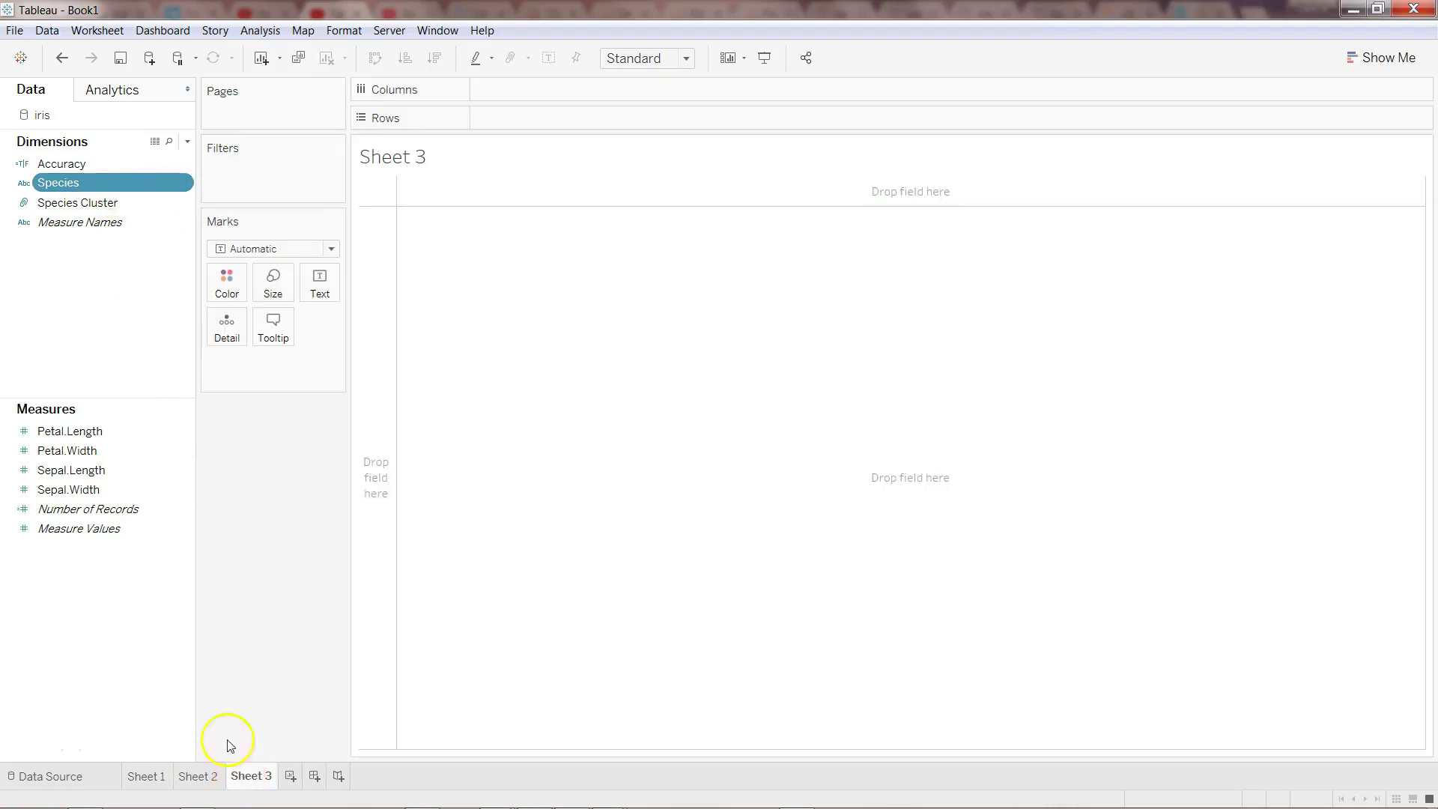
left_click_drag(111, 440, 533, 90)
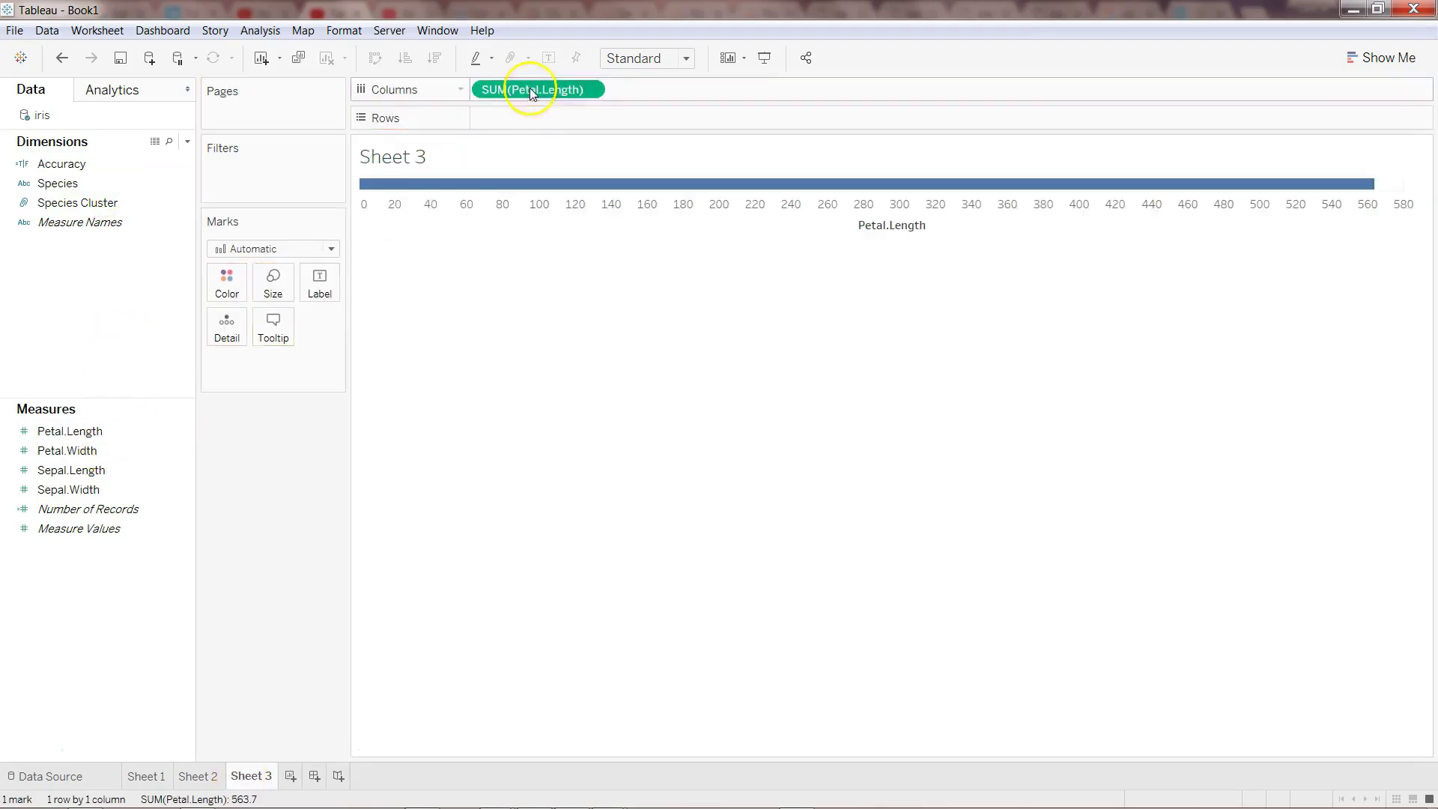
left_click_drag(141, 443, 505, 124)
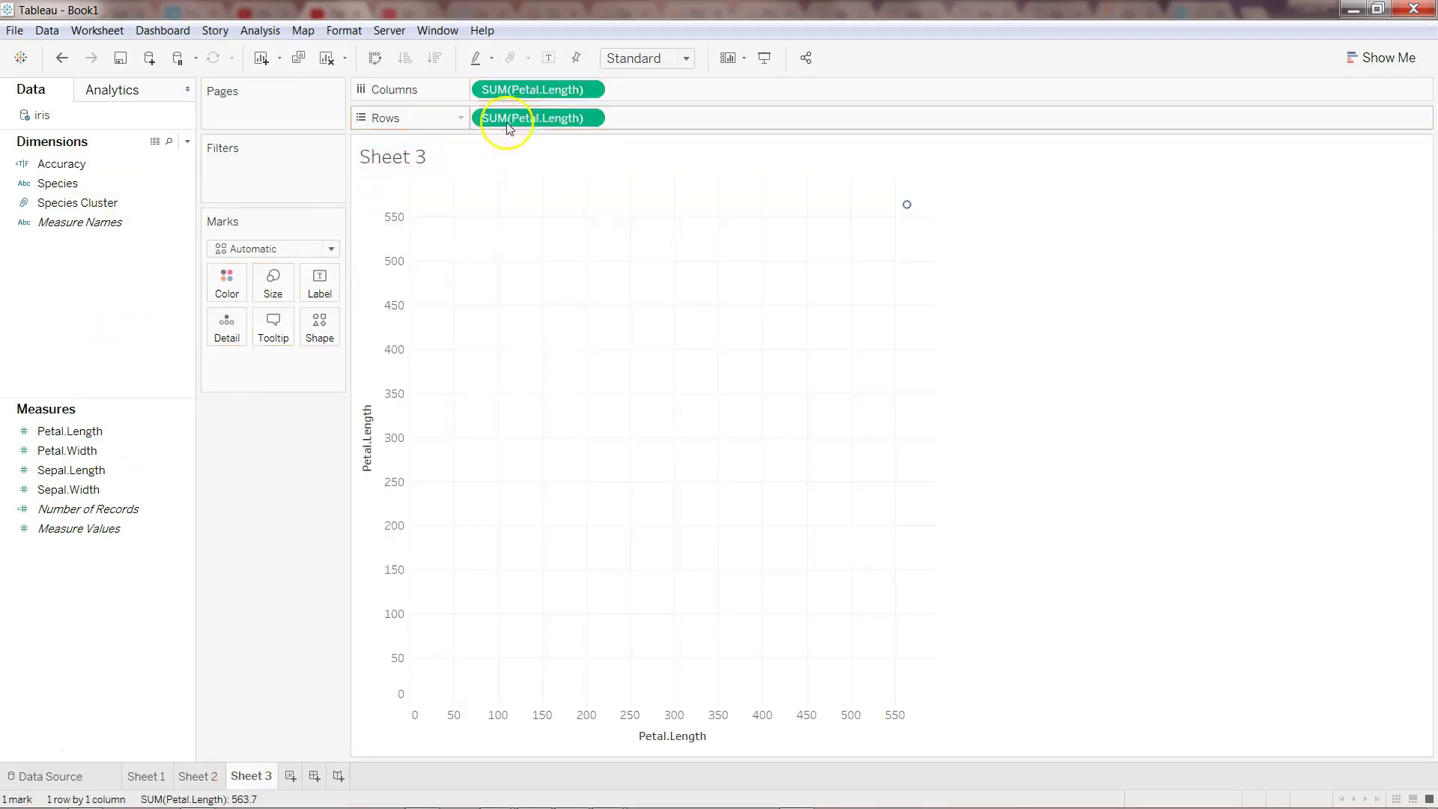
left_click(260, 30)
left_click(285, 68)
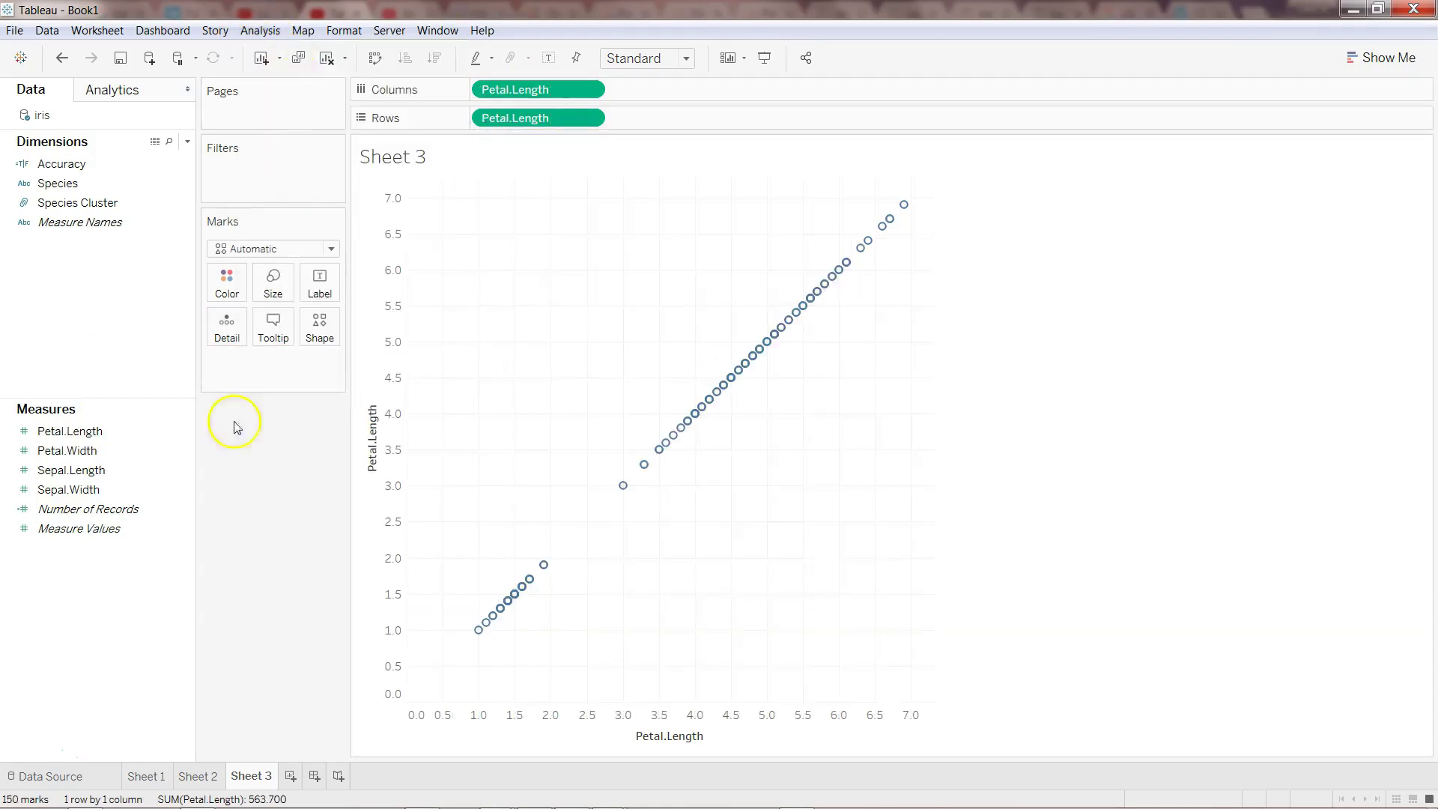
Replace Petal.Length on the rows with Petal.Width and color the marks by Species
left_click_drag(523, 120, 112, 551)
left_click_drag(530, 230, 562, 120)
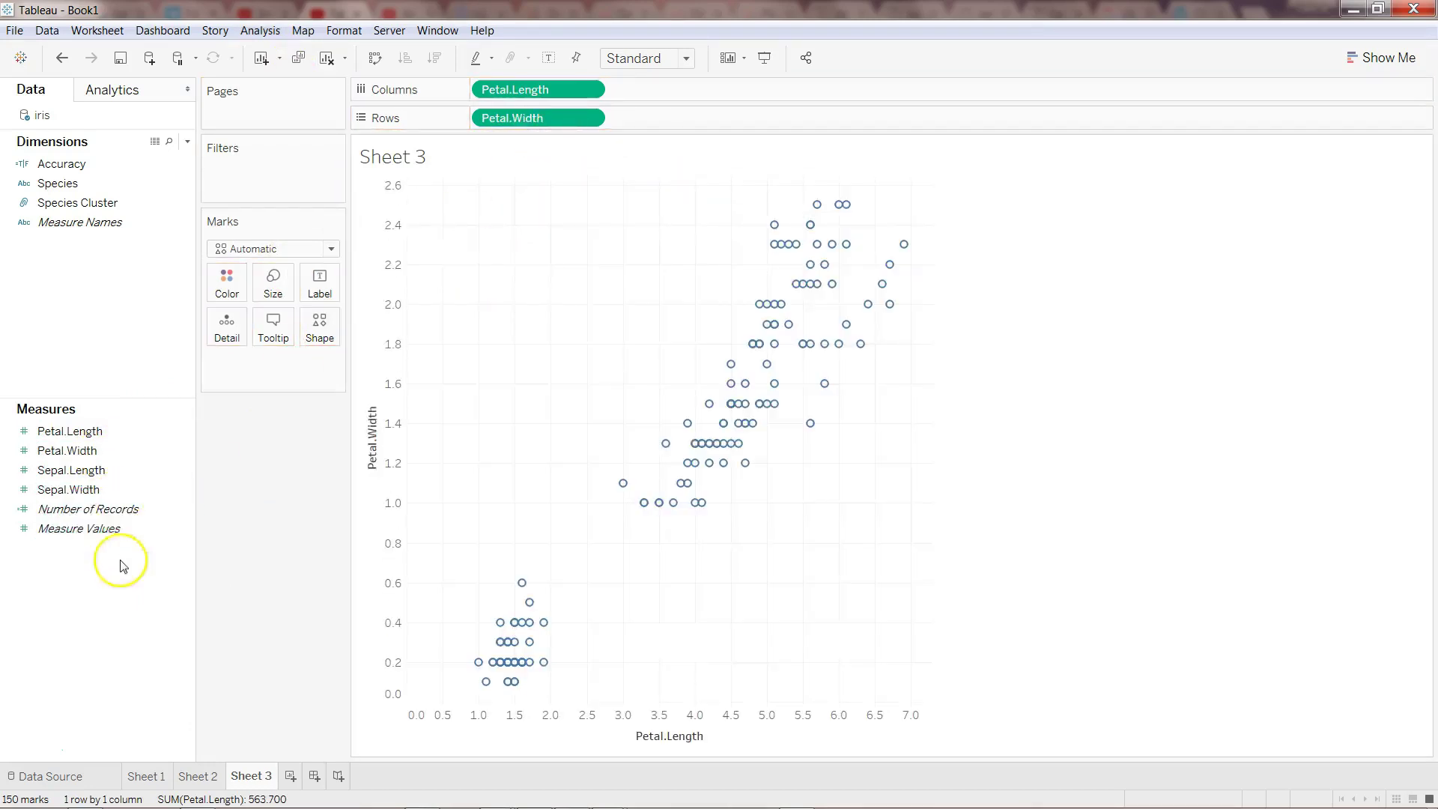
left_click_drag(49, 185, 227, 285)
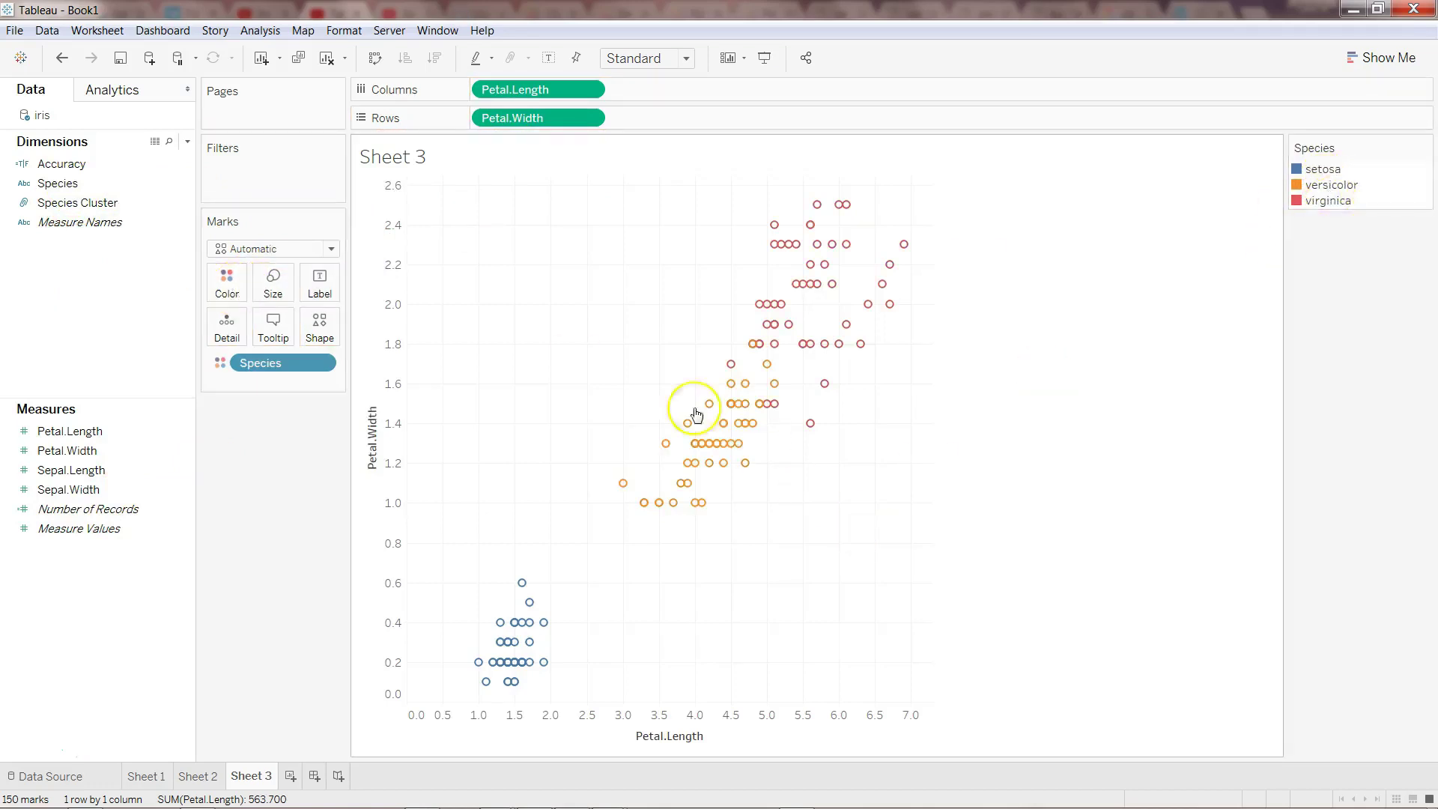
Return to Sheet 1 and save the Clusters used for coloring as a group field among the dimensions
left_click(146, 776)
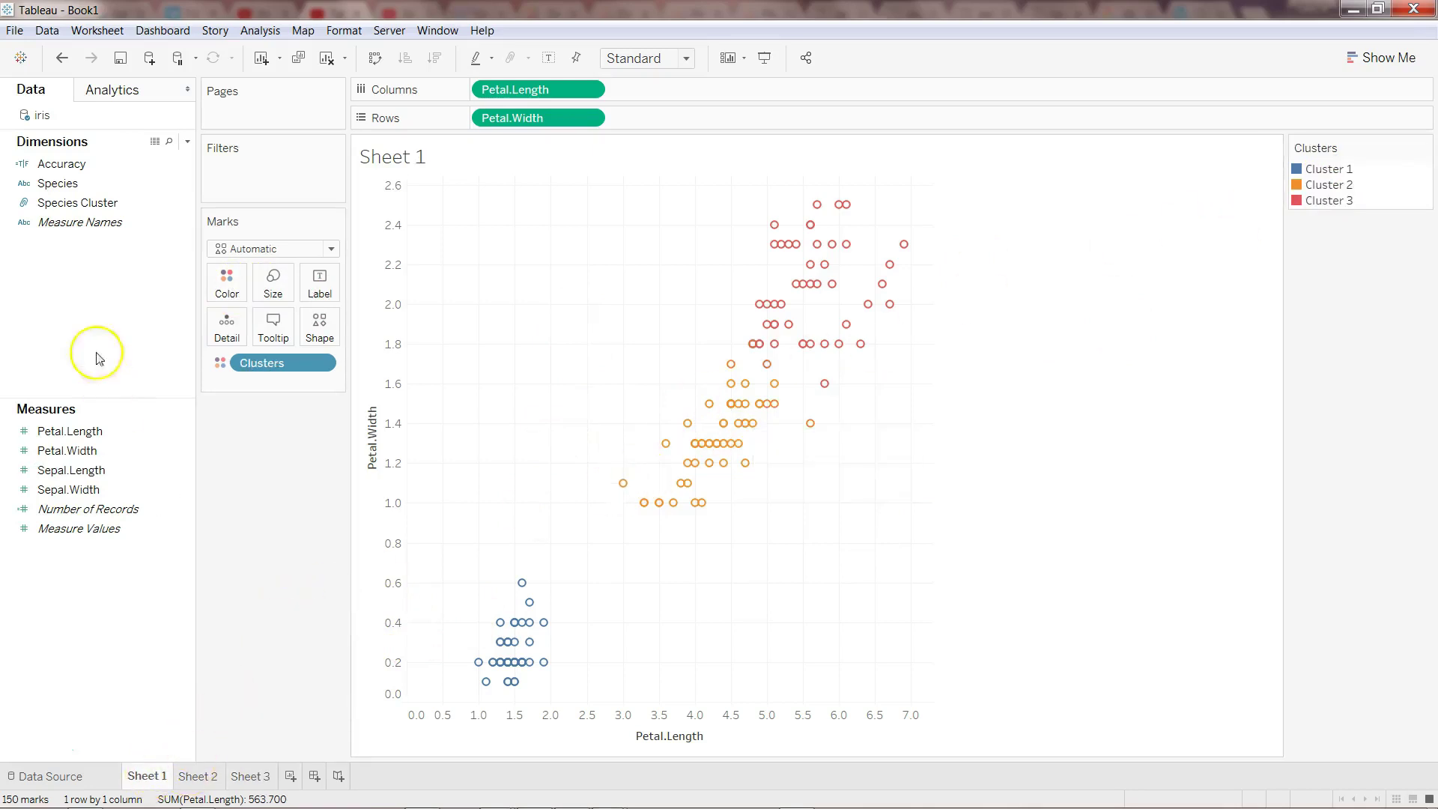
left_click(94, 165)
left_click(95, 184)
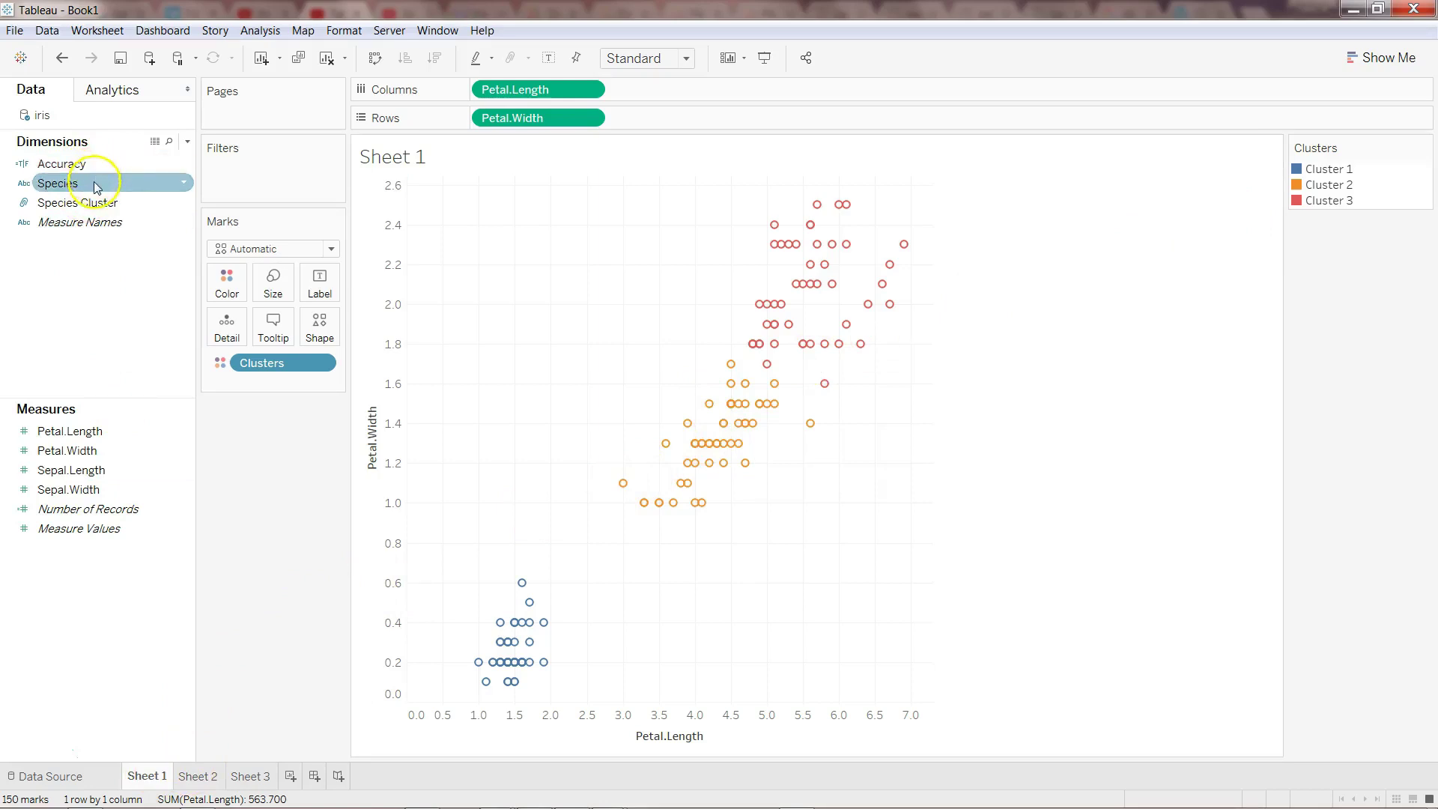
left_click_drag(95, 185, 315, 423)
left_click_drag(272, 363, 103, 593)
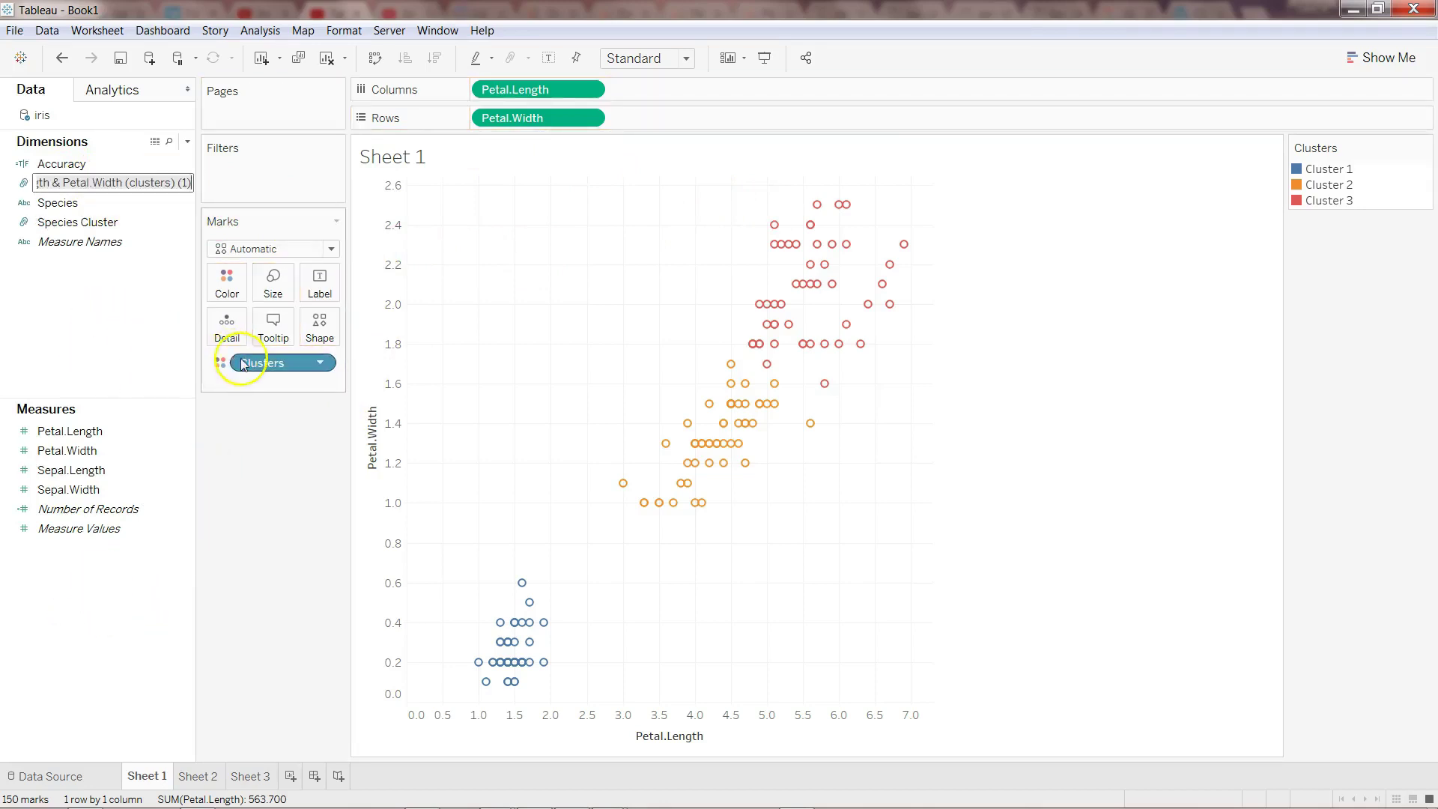
Remove Clusters from the Sheet 1 marks and color the scatter plot by Species Cluster instead
left_click(278, 365)
left_click(322, 364)
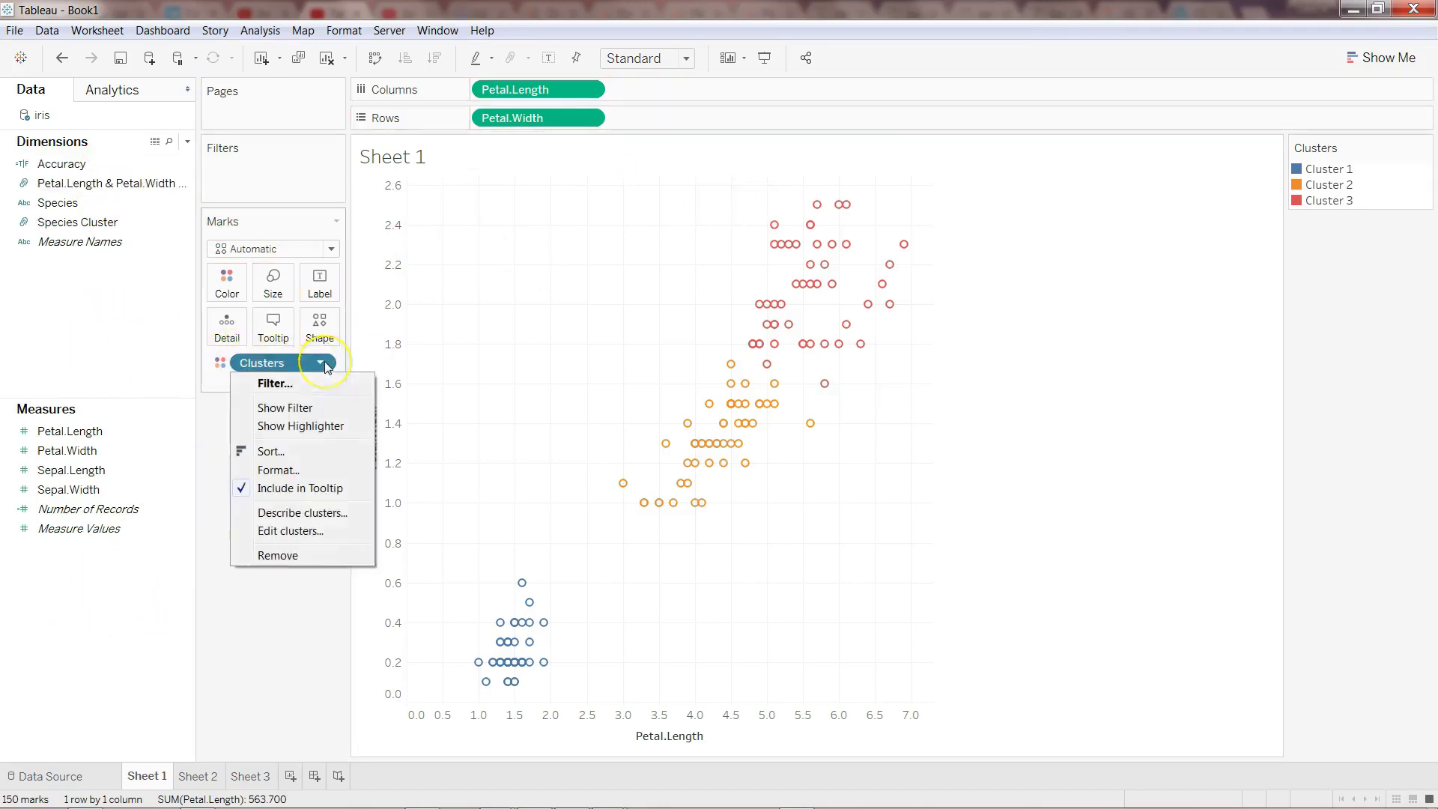
left_click(289, 556)
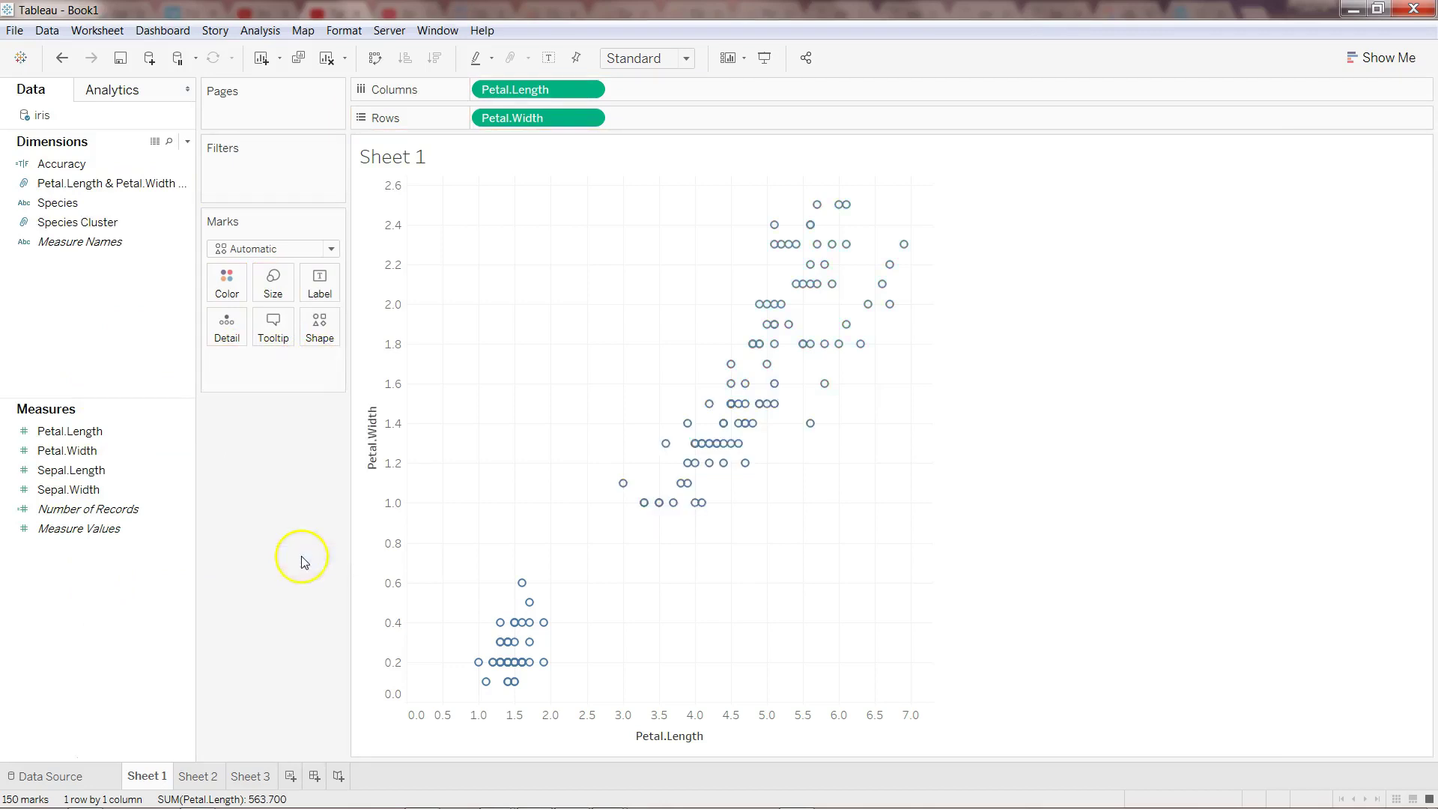
left_click_drag(133, 222, 235, 290)
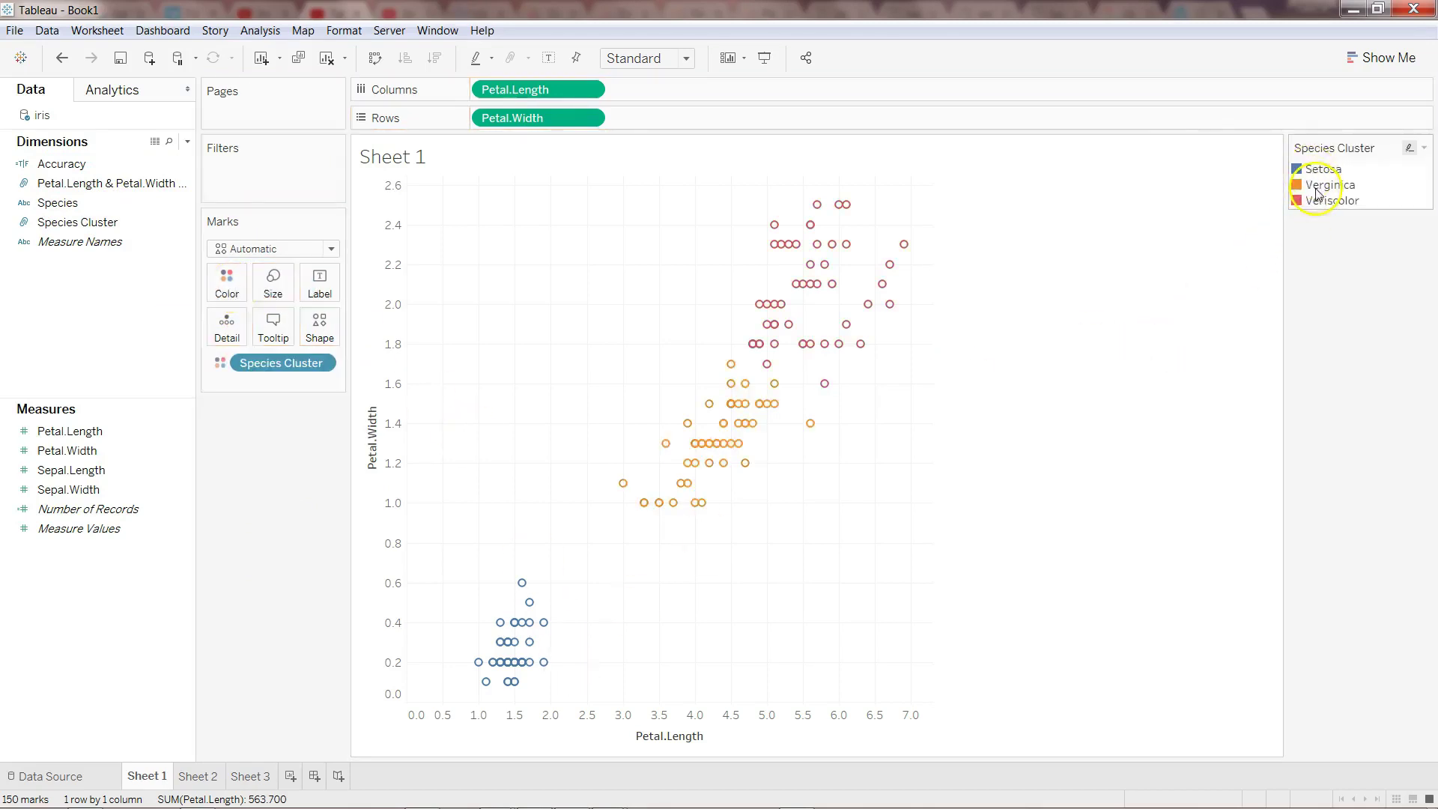
Examine the Species colors on Sheet 3 to compare them with the Species Cluster colors
mouse_move(255, 782)
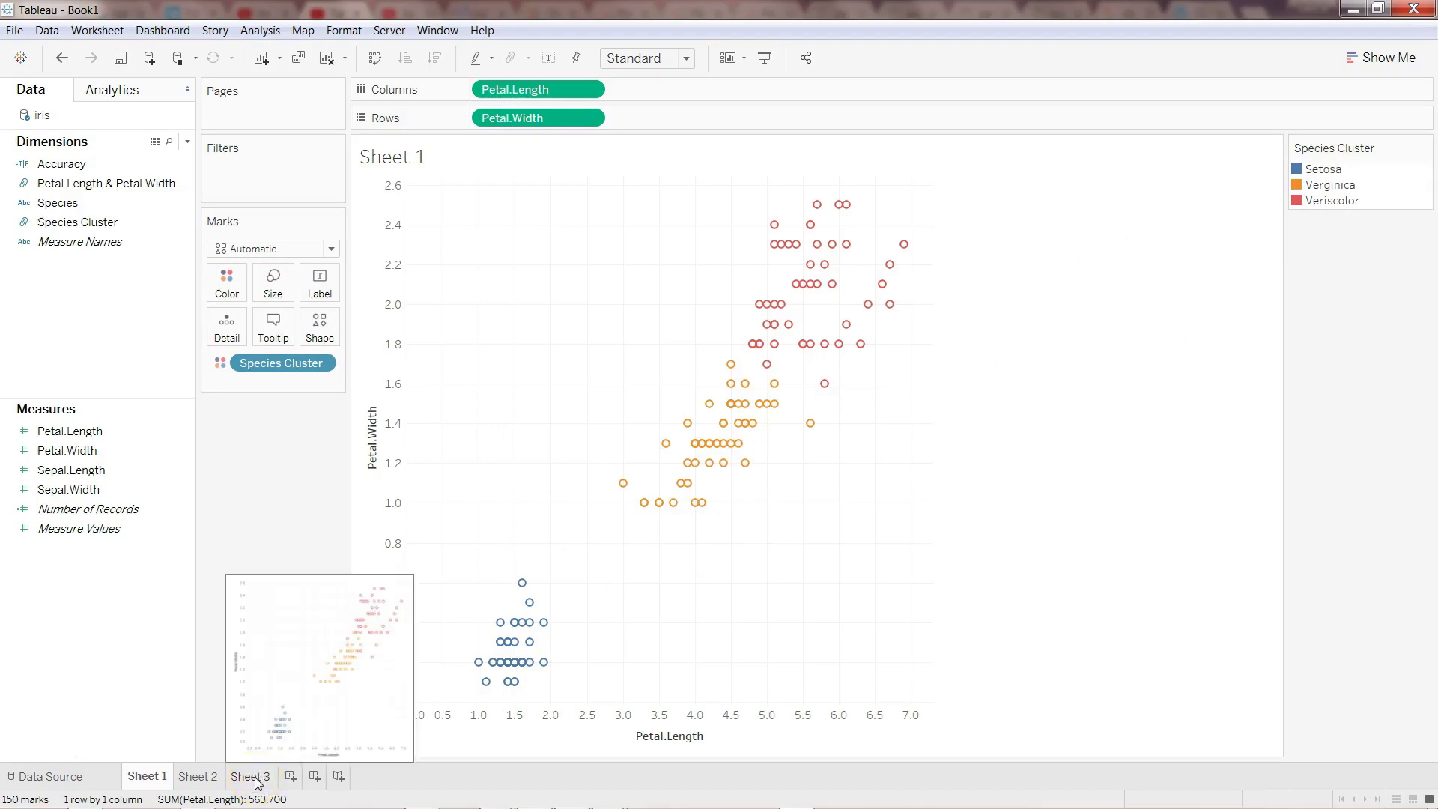
left_click(255, 779)
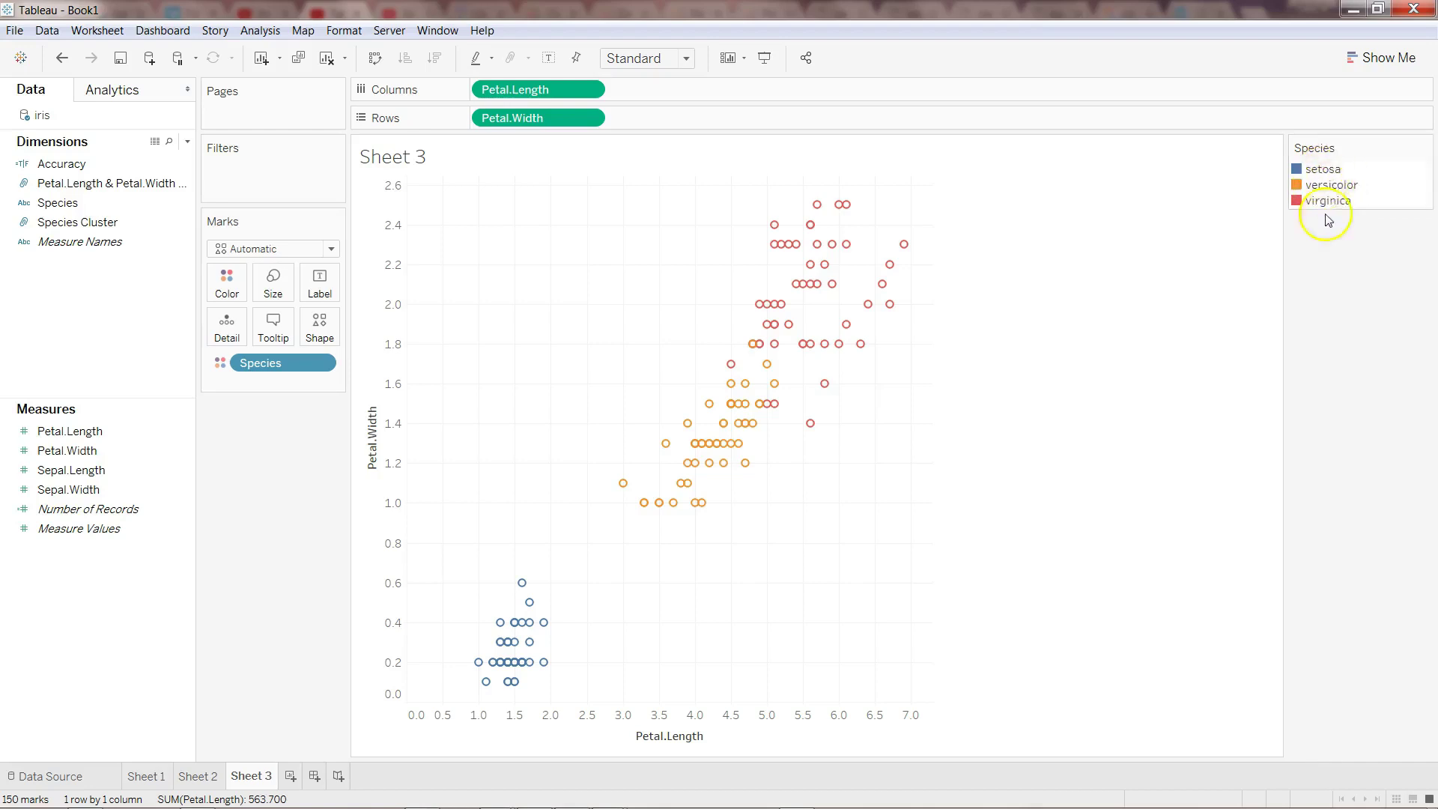
left_click(1323, 170)
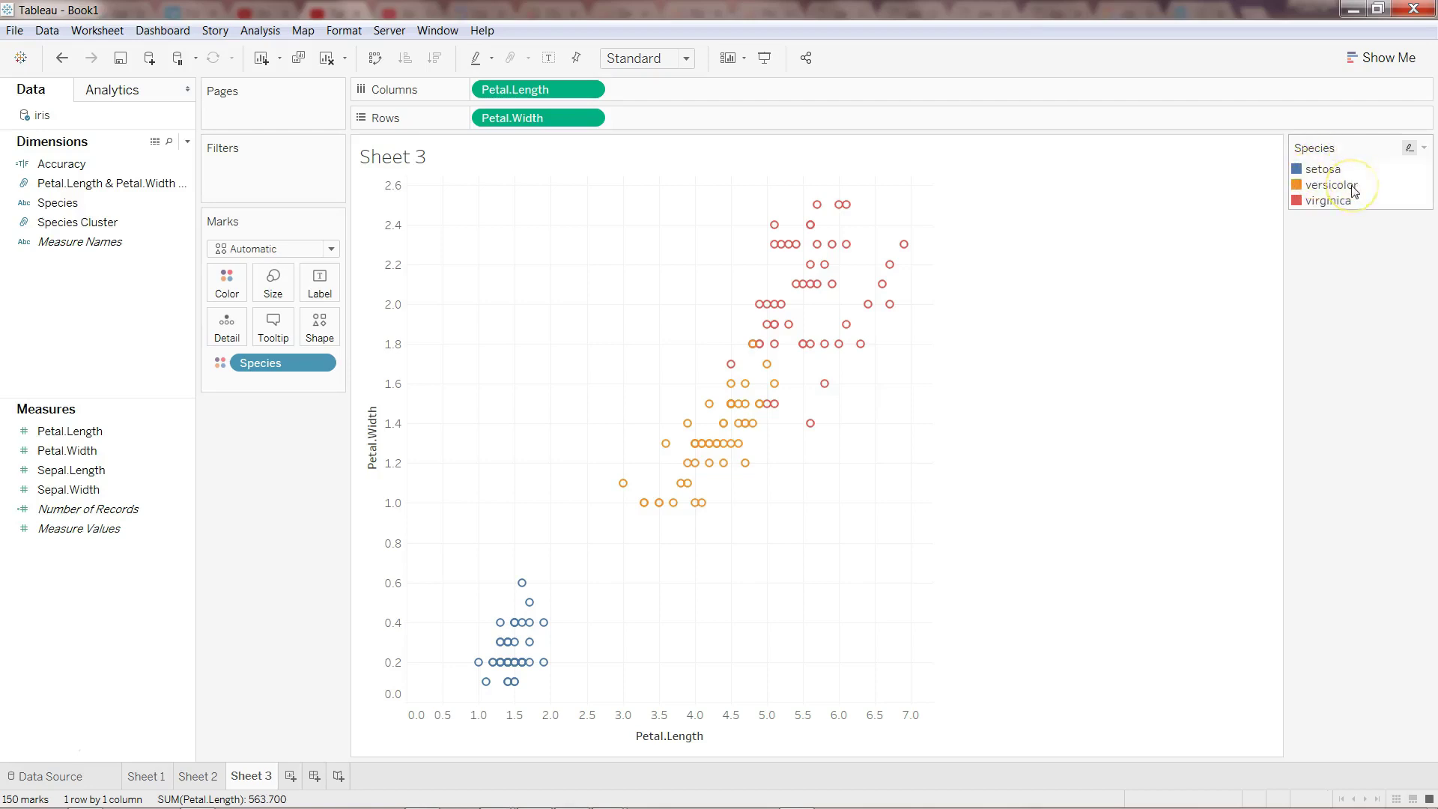
Open the Species Cluster group on Sheet 1 for editing and rename its Setosa group to setosa
left_click(146, 777)
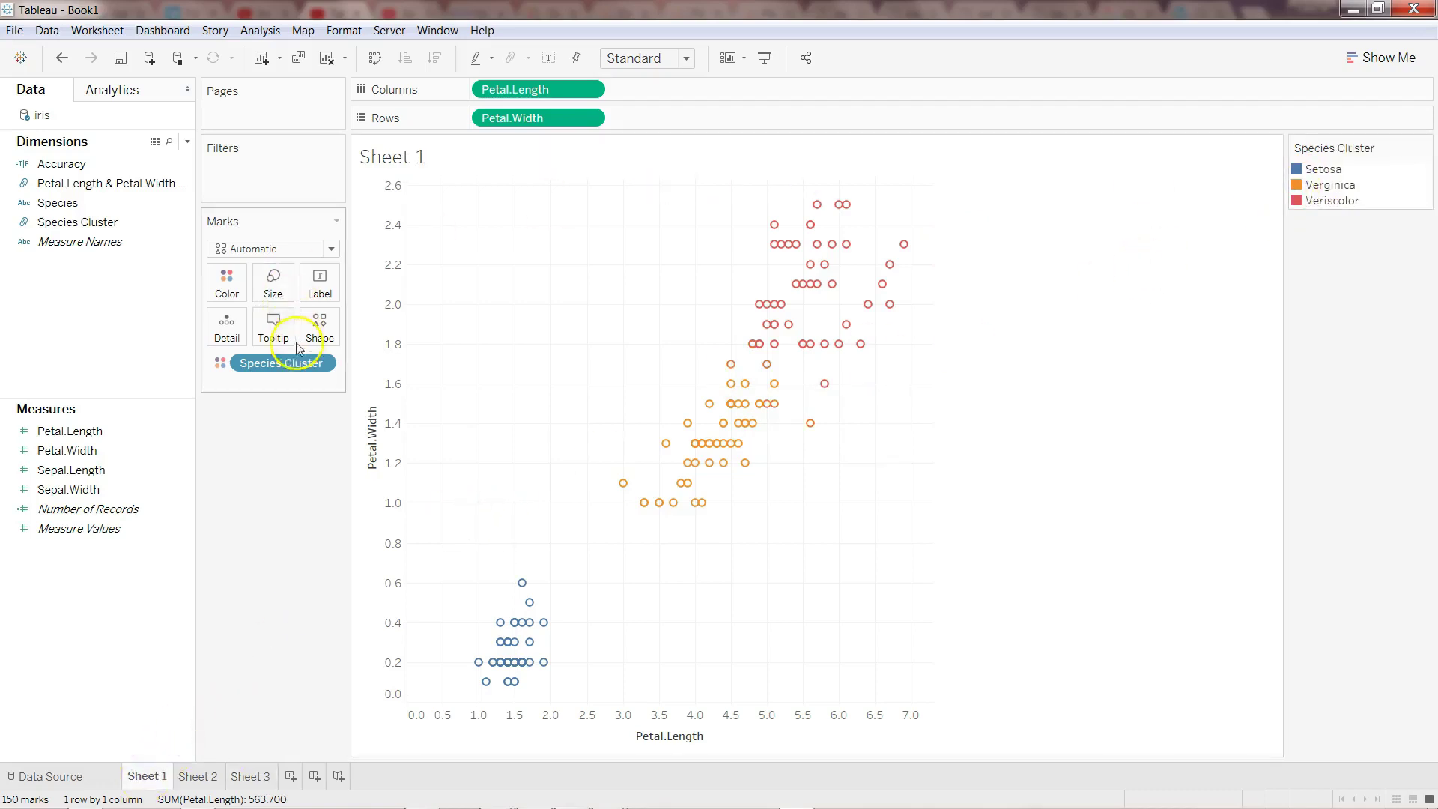
left_click(185, 222)
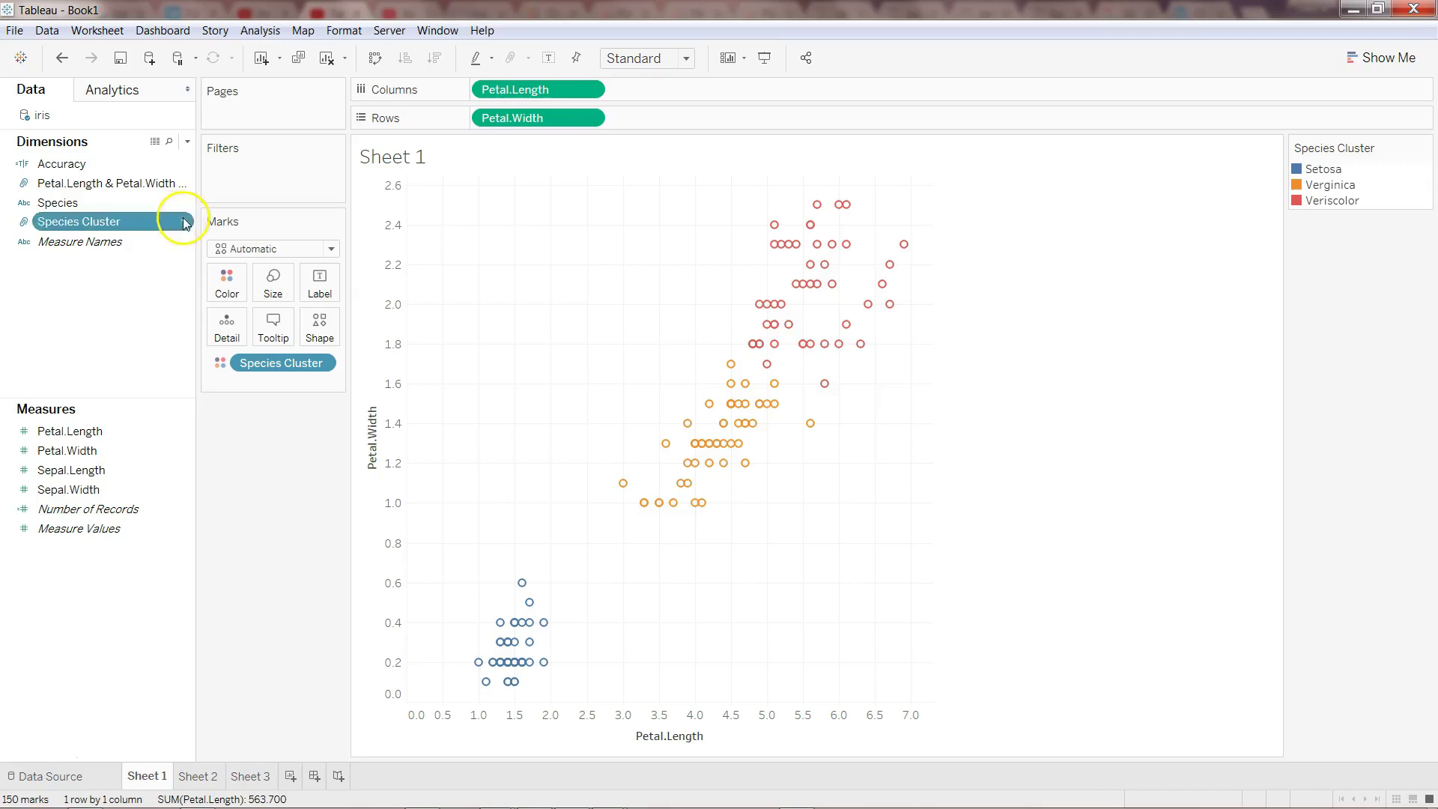
left_click(185, 222)
left_click(259, 314)
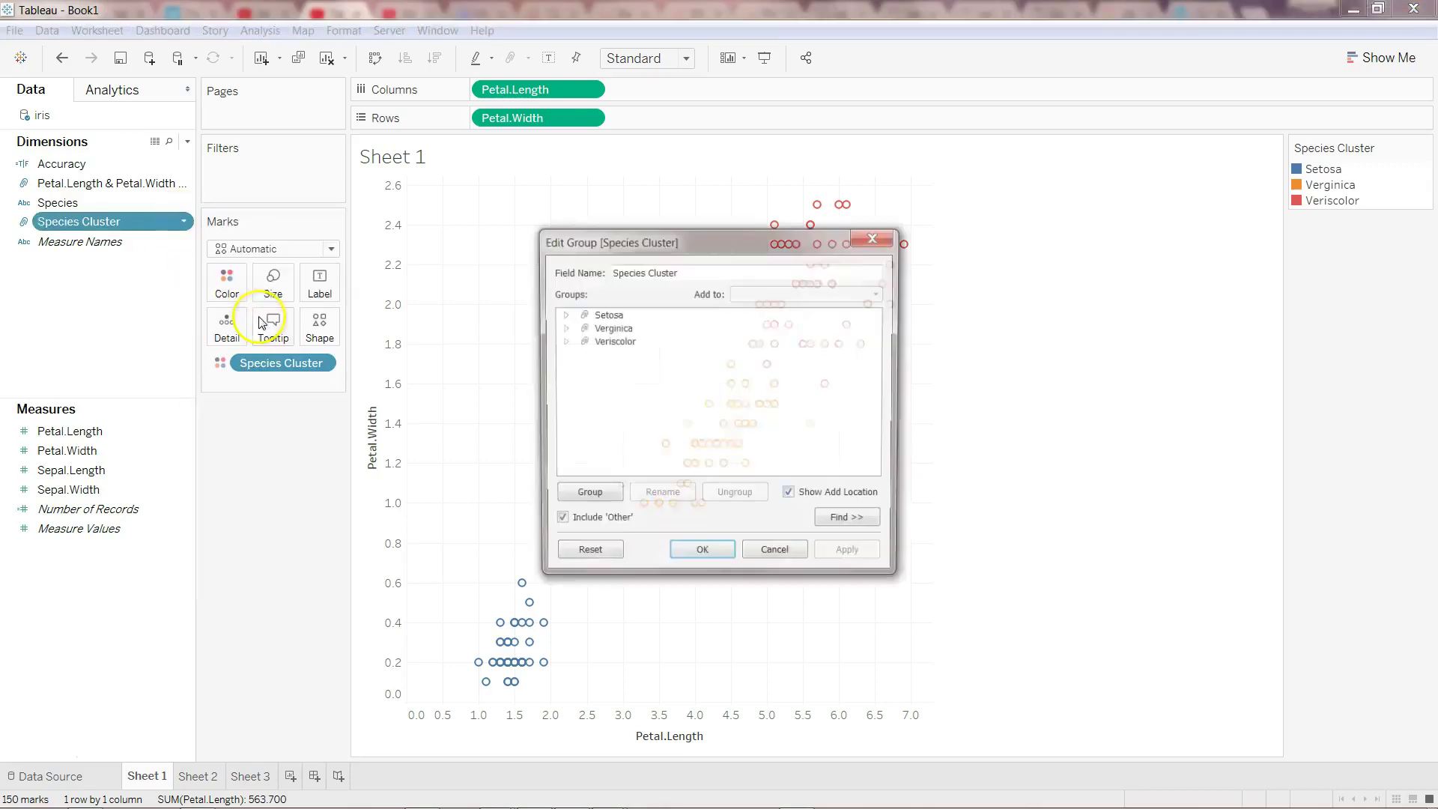
left_click(631, 314)
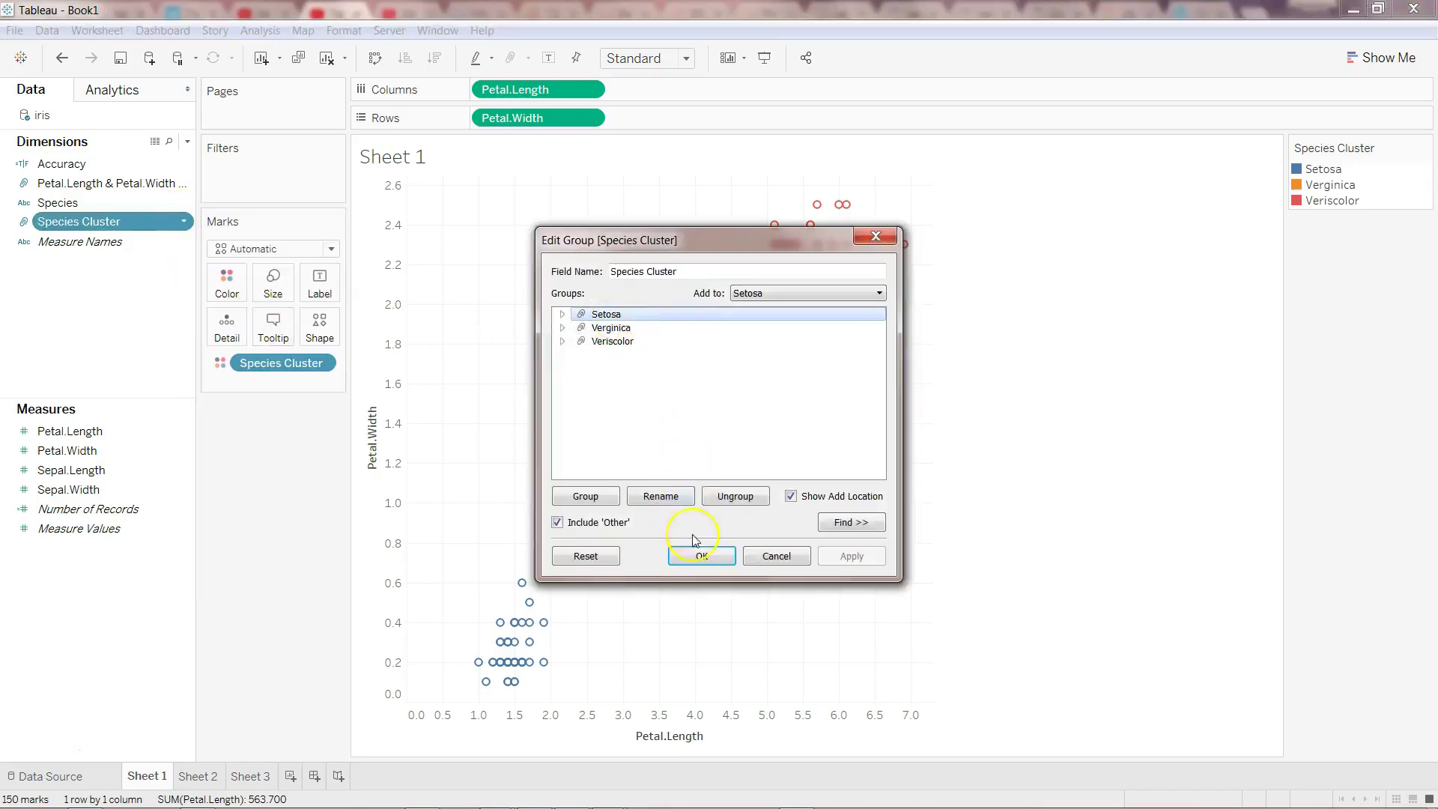
left_click(665, 498)
key("Return")
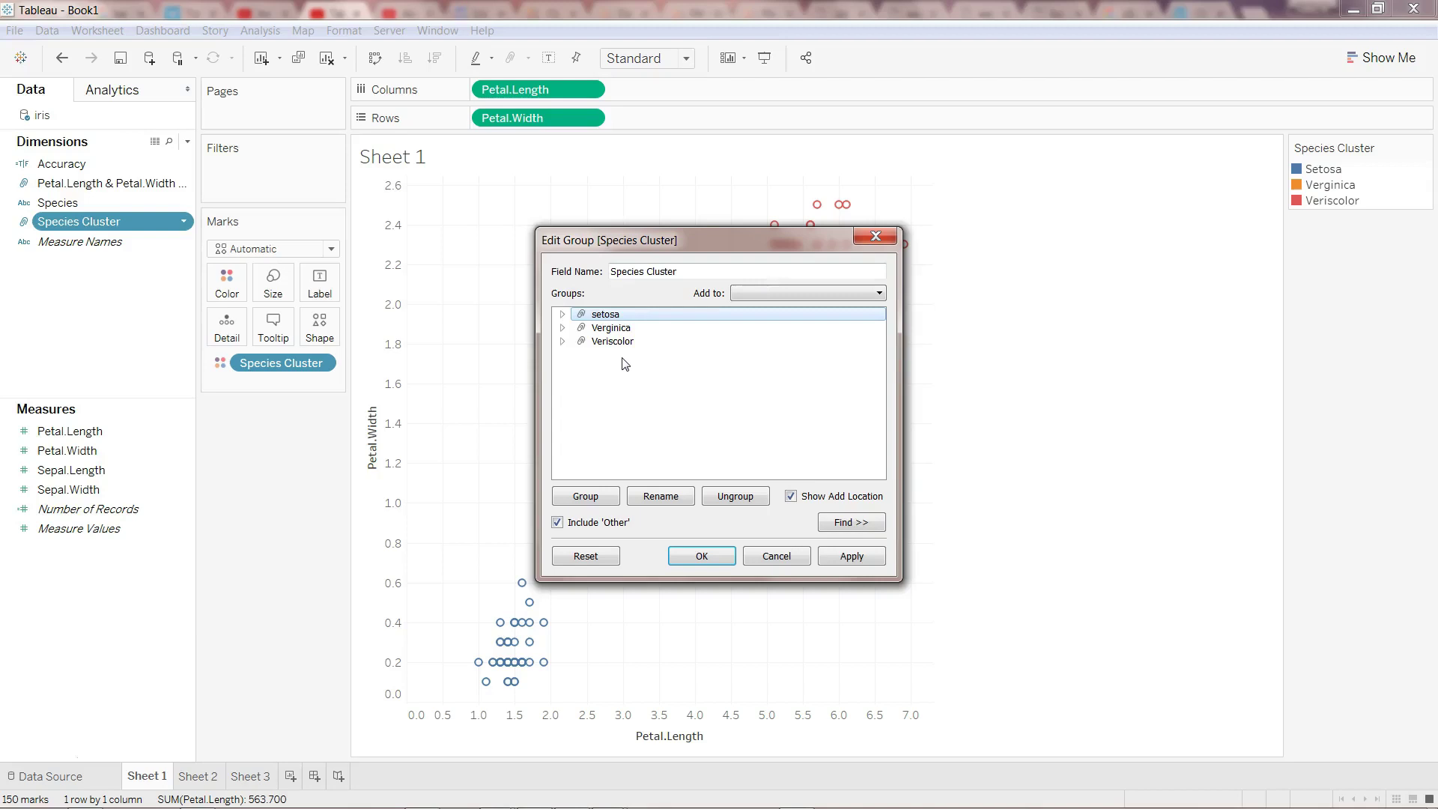
Rename the Verginica and Veriscolor groups to verginica and veriscolor, and save the Species Cluster group
left_click(628, 327)
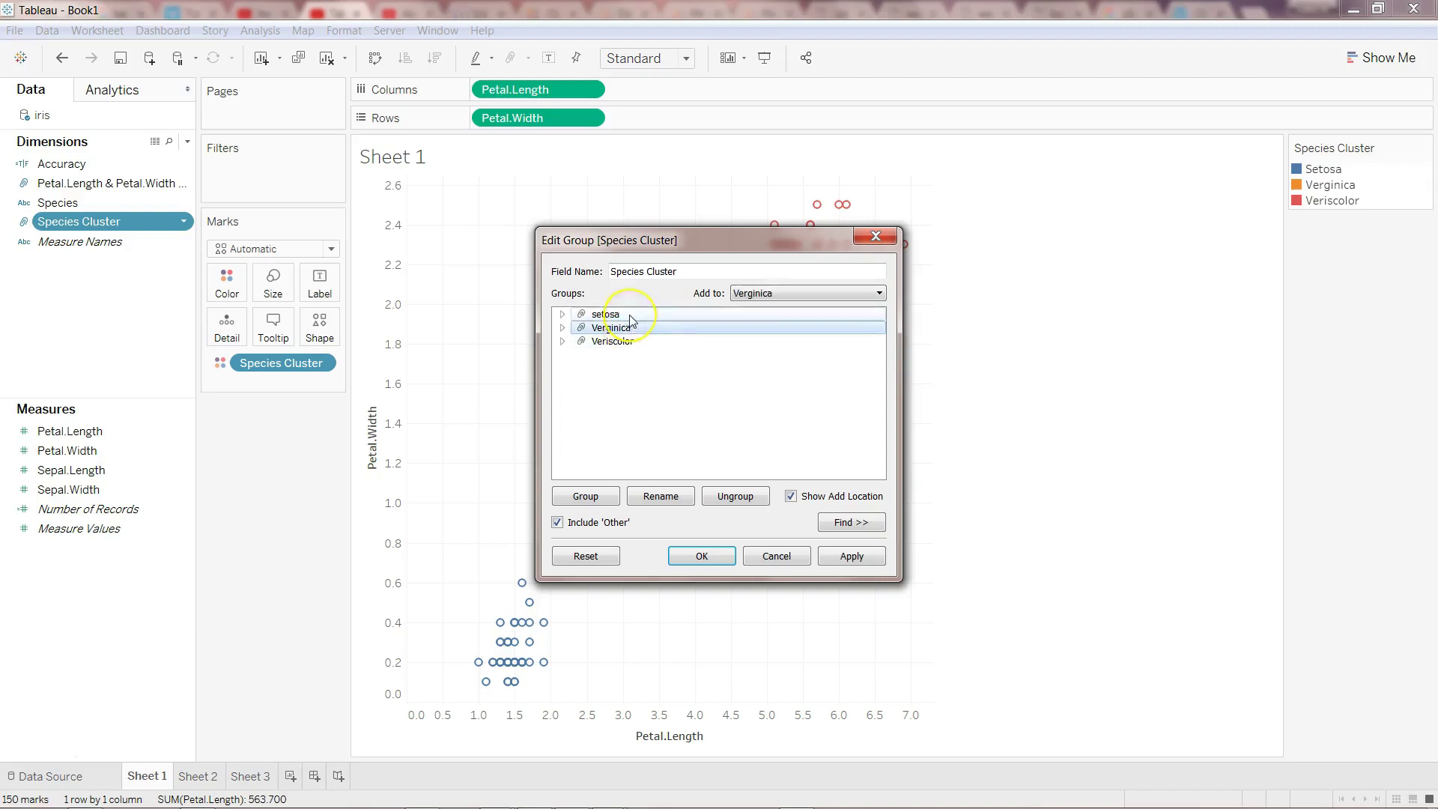
left_click(637, 332)
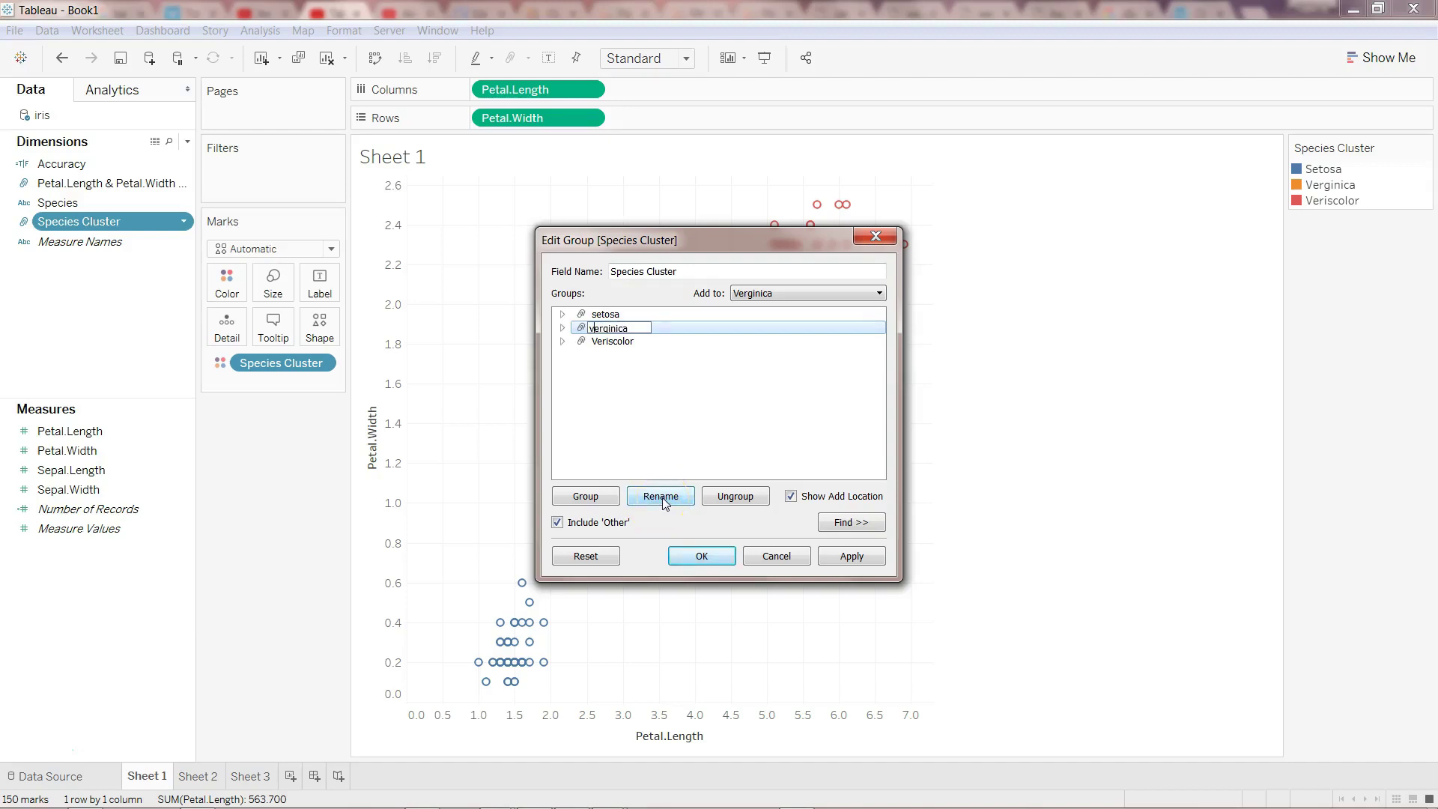
left_click(629, 340)
left_click(663, 491)
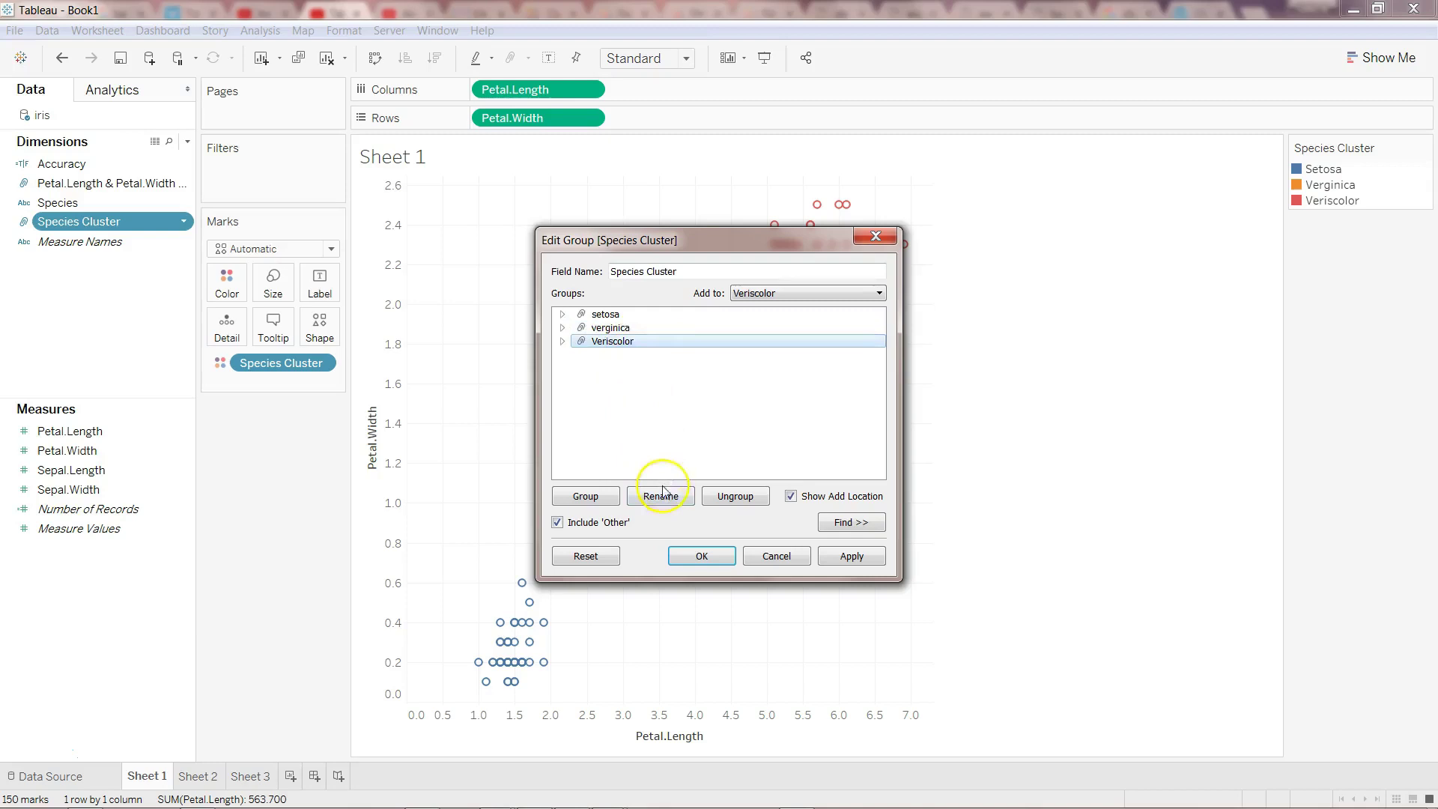
left_click(602, 343)
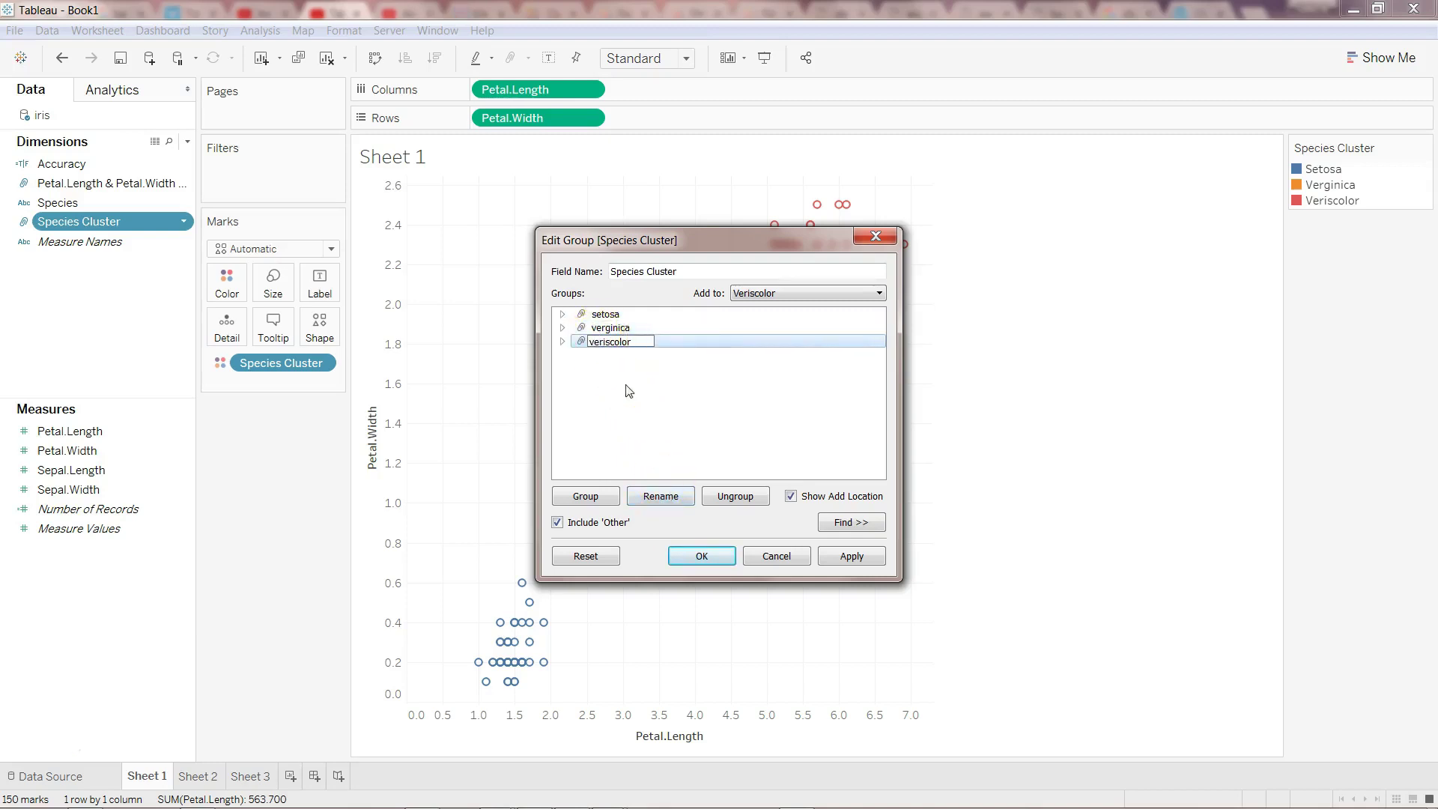
left_click_drag(628, 391, 673, 452)
left_click(761, 517)
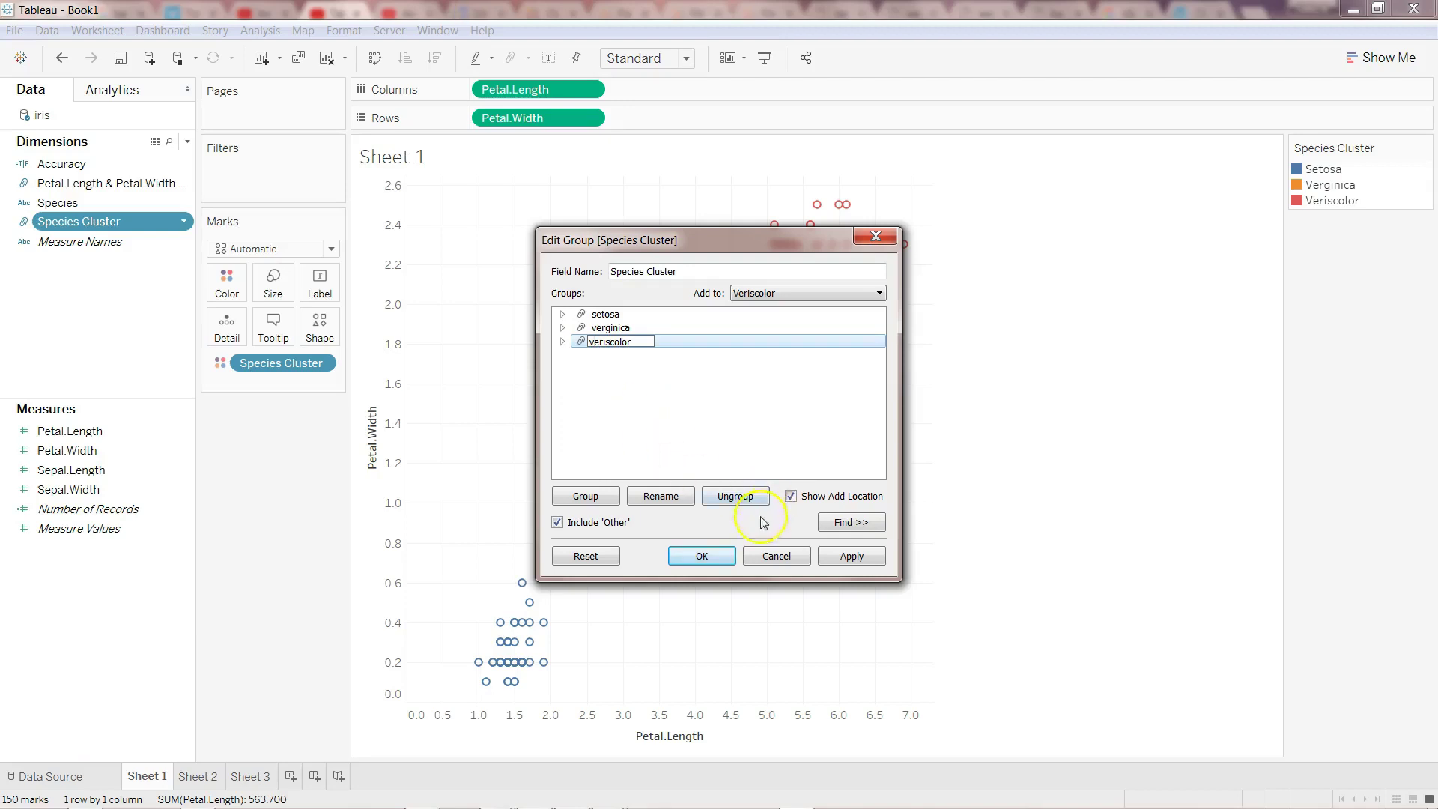
left_click(704, 557)
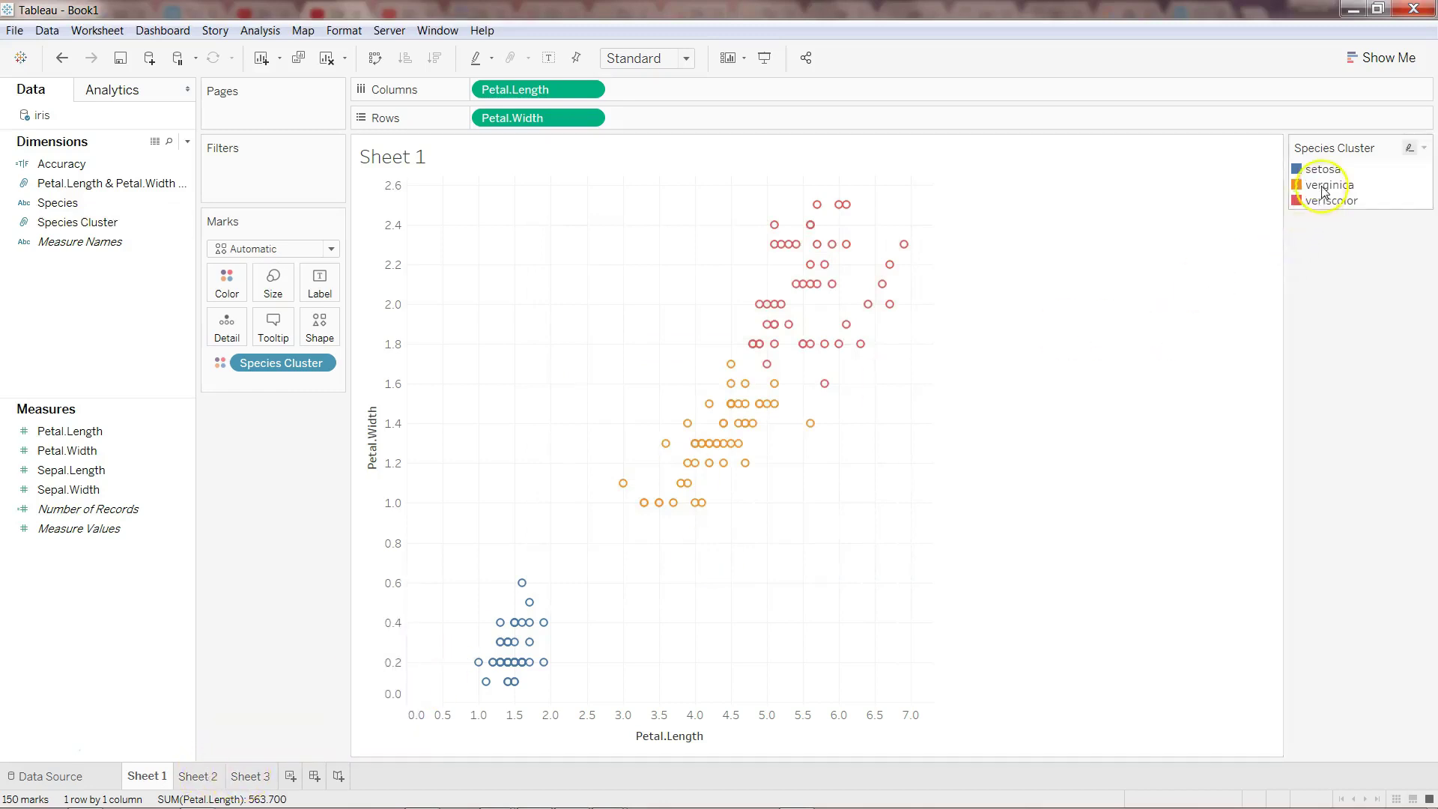
Compare the Species names and colors on Sheet 3 with the Species Cluster ones on Sheet 1
left_click(250, 776)
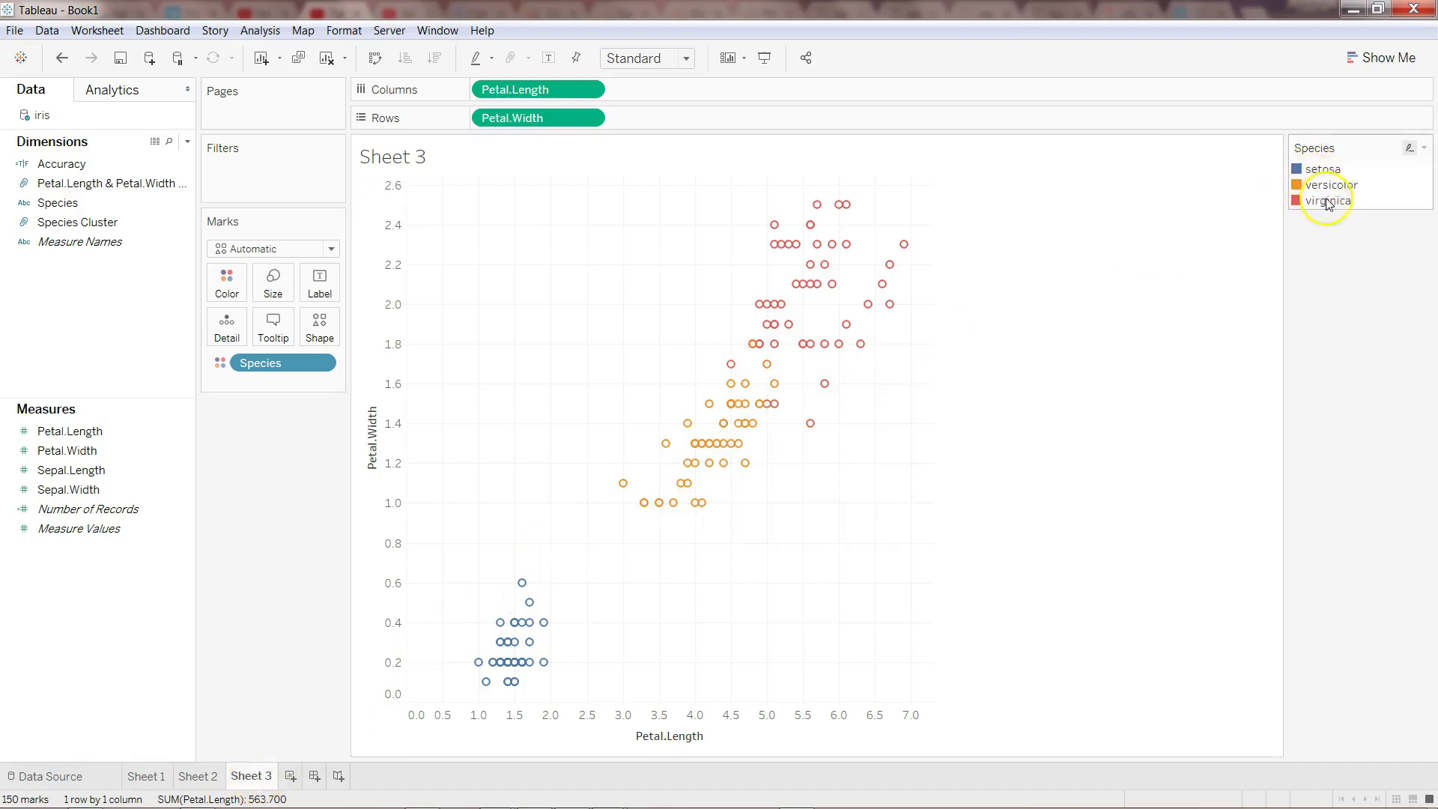
left_click(146, 776)
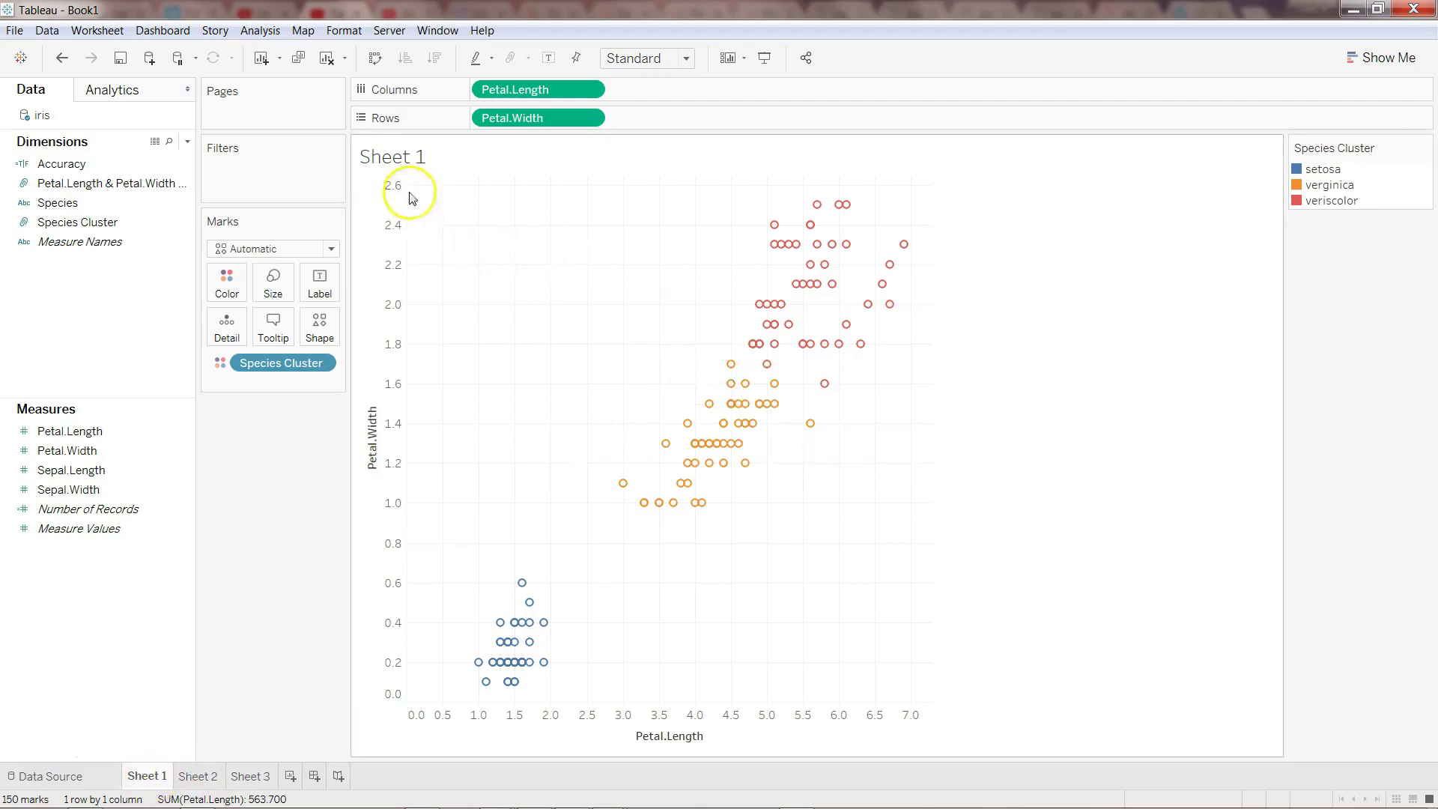
left_click(182, 167)
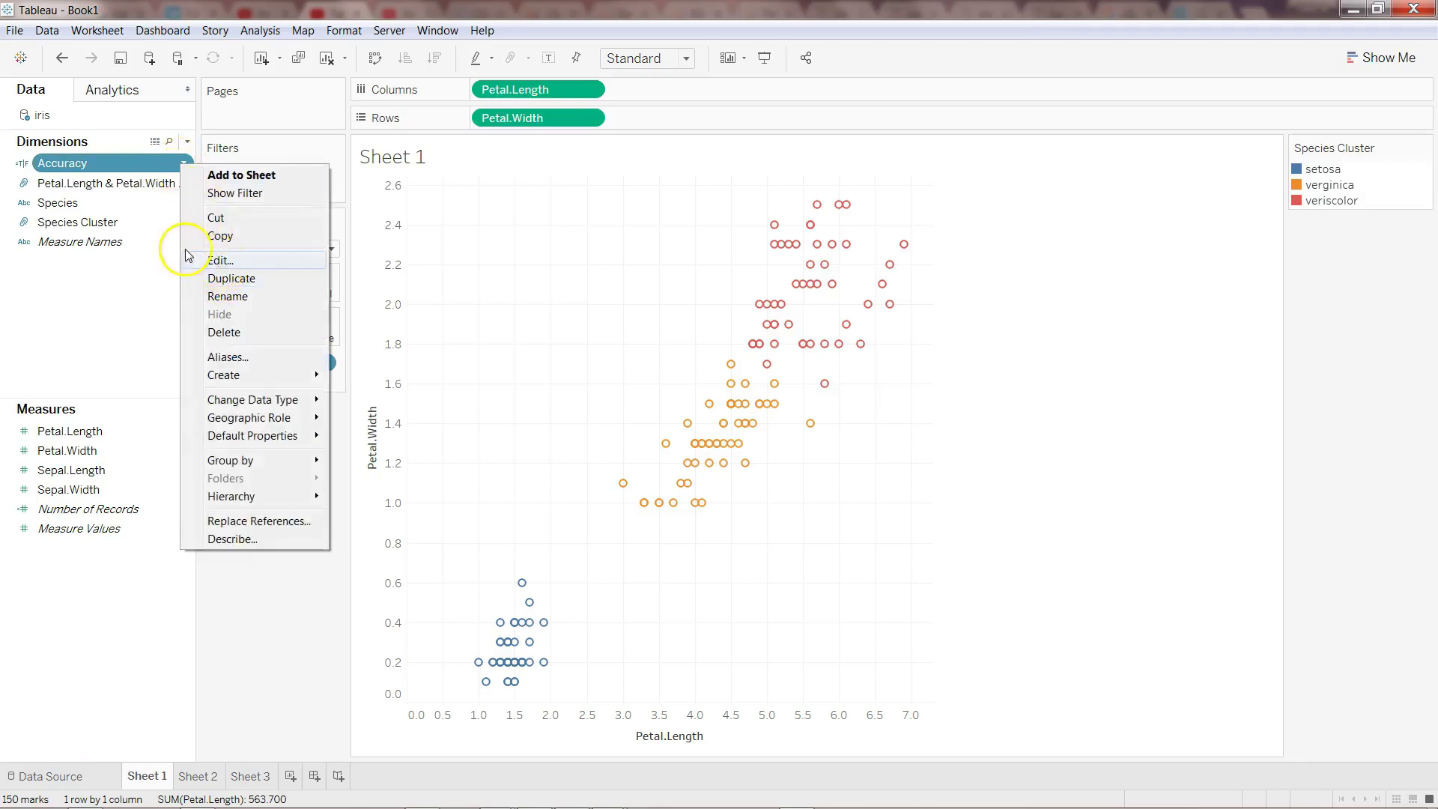
Open the Species Cluster group for editing and rename its verginica group to versicolor
left_click(128, 222)
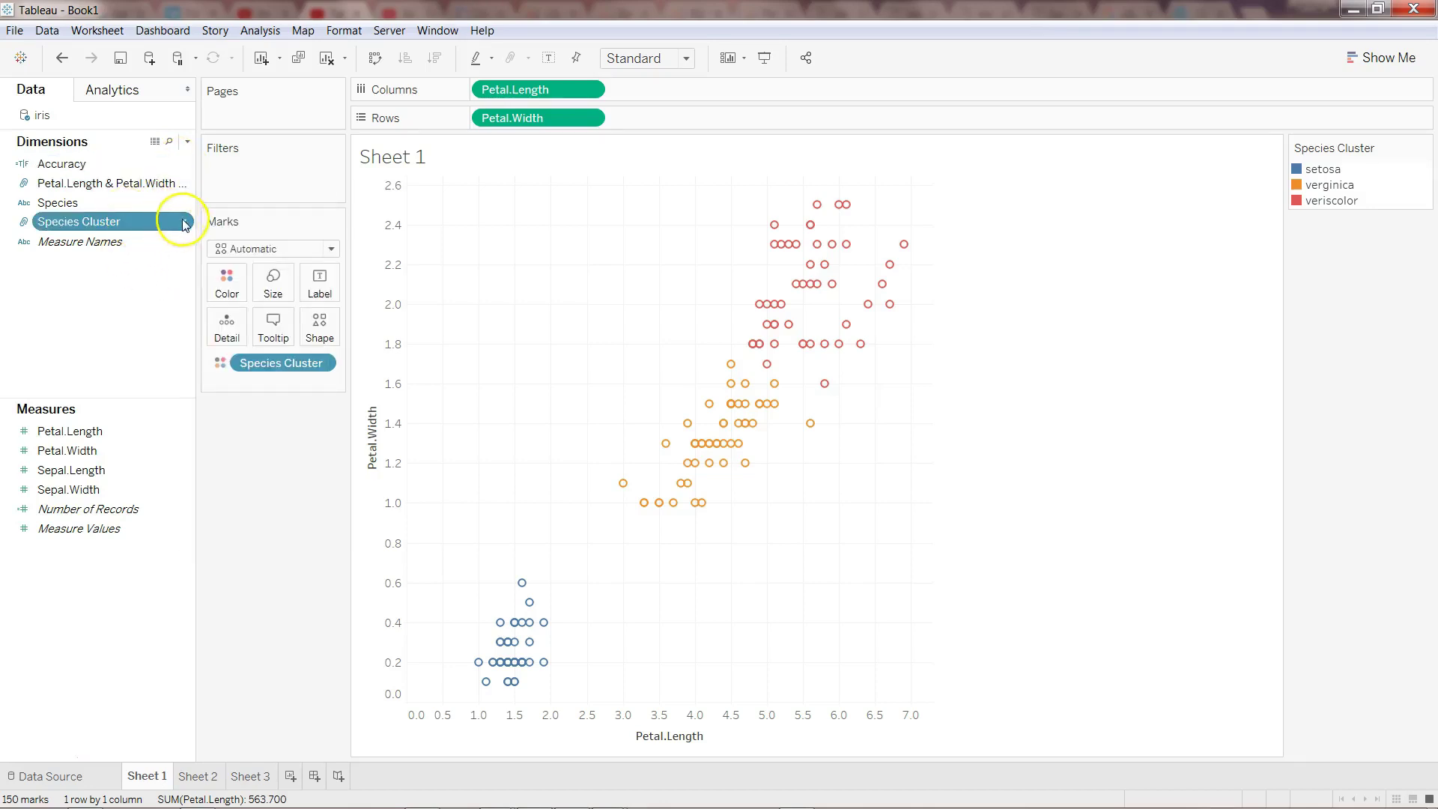
left_click(184, 223)
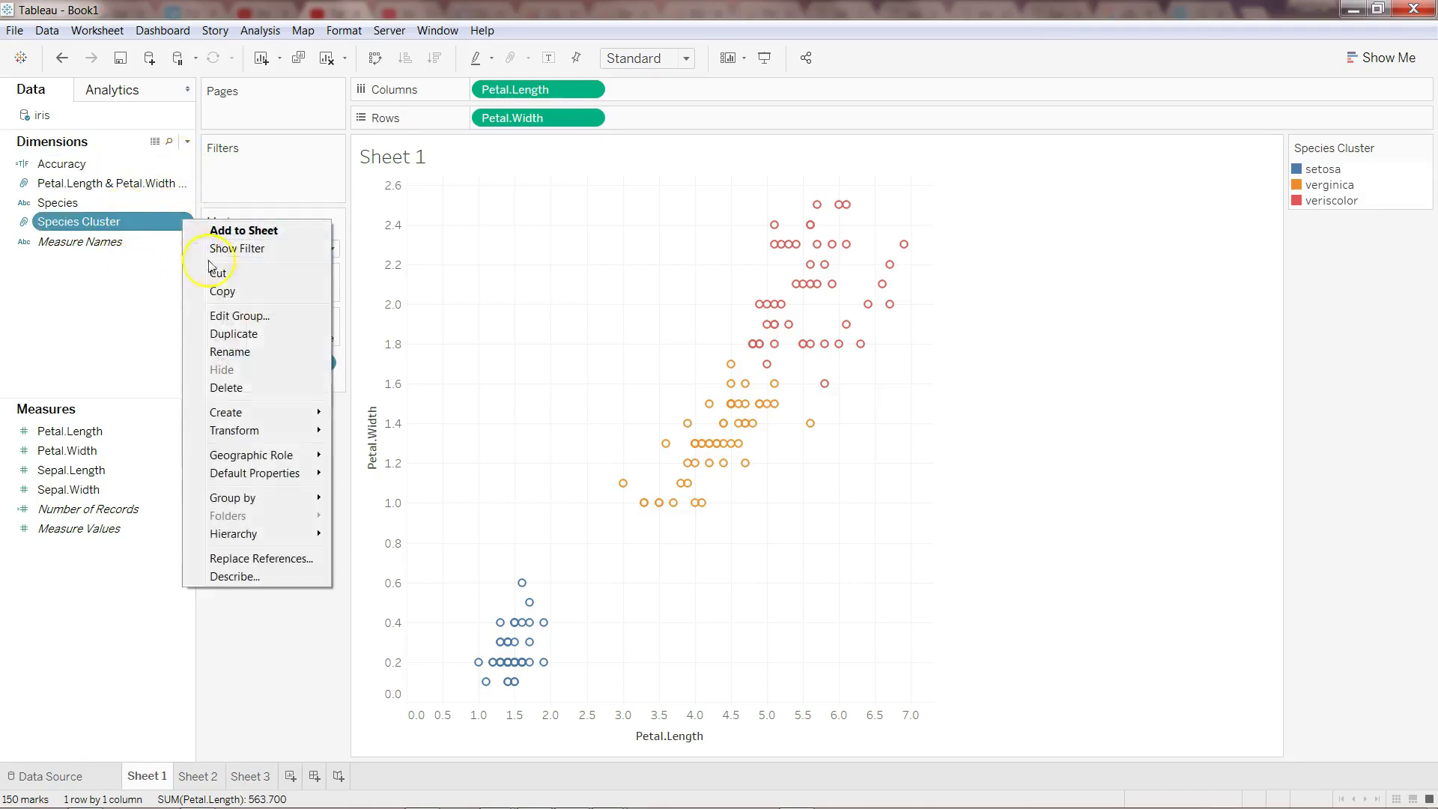
left_click(240, 316)
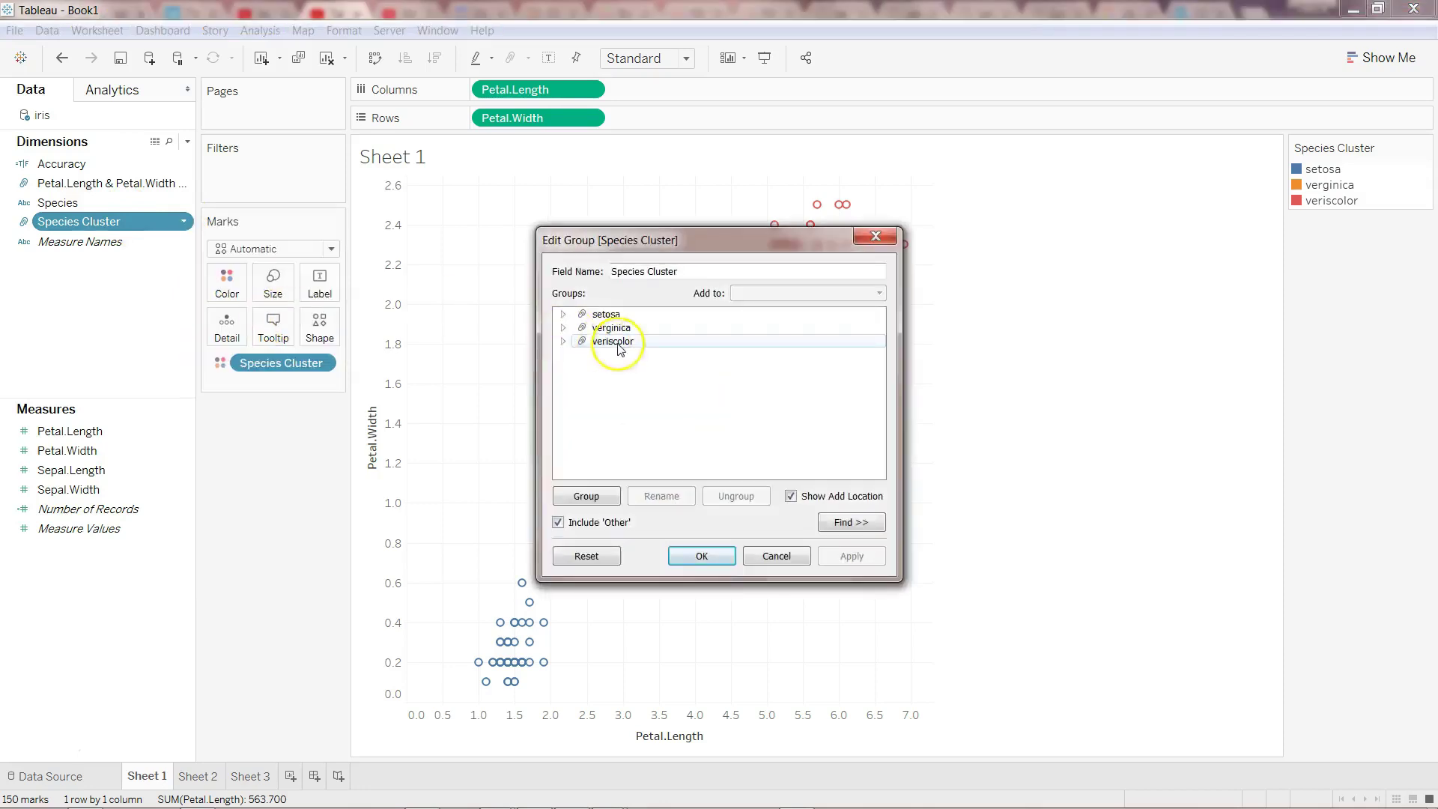
left_click(611, 329)
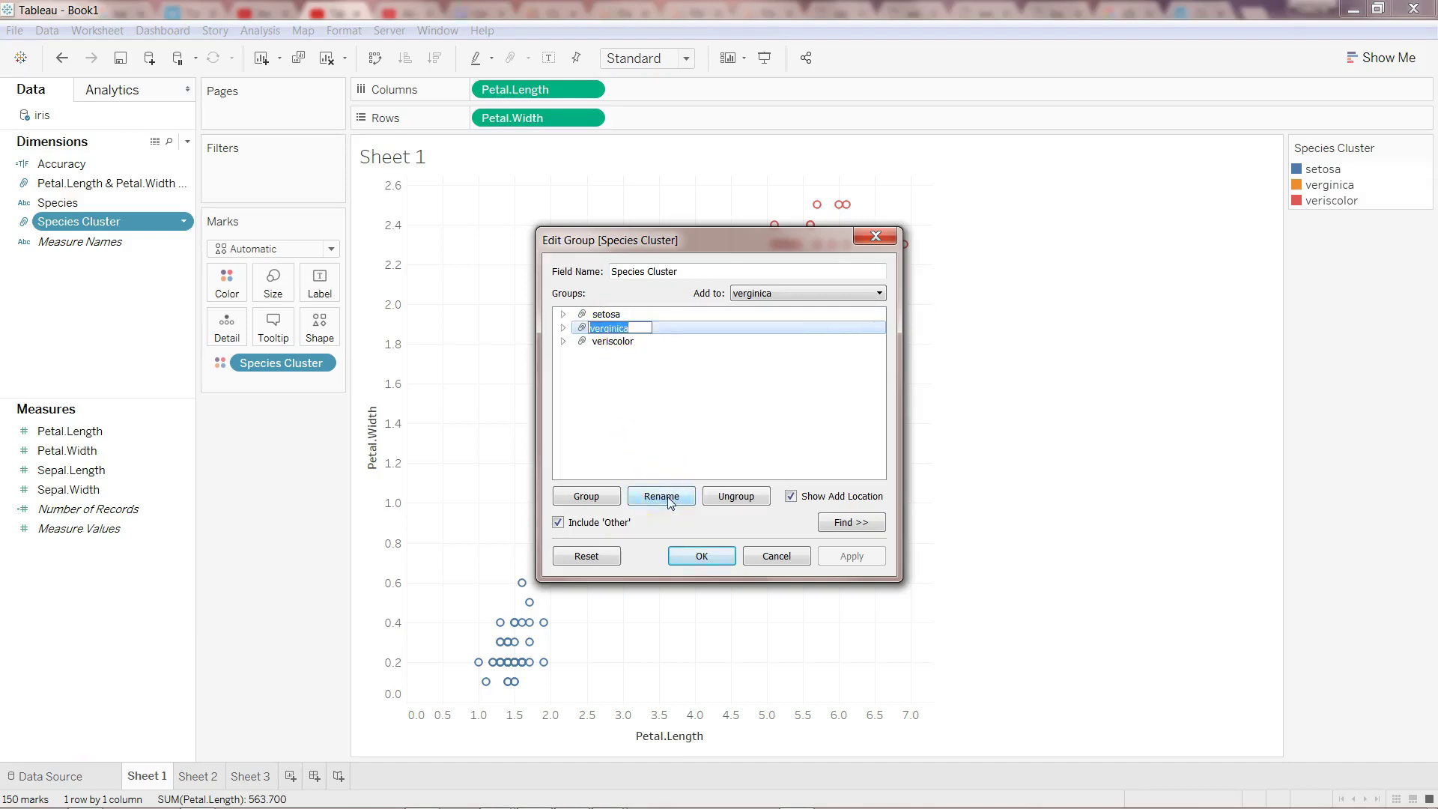
type("versicolor")
key("Return")
Rename the veriscolor group to verginica and save the Species Cluster group
left_click(610, 341)
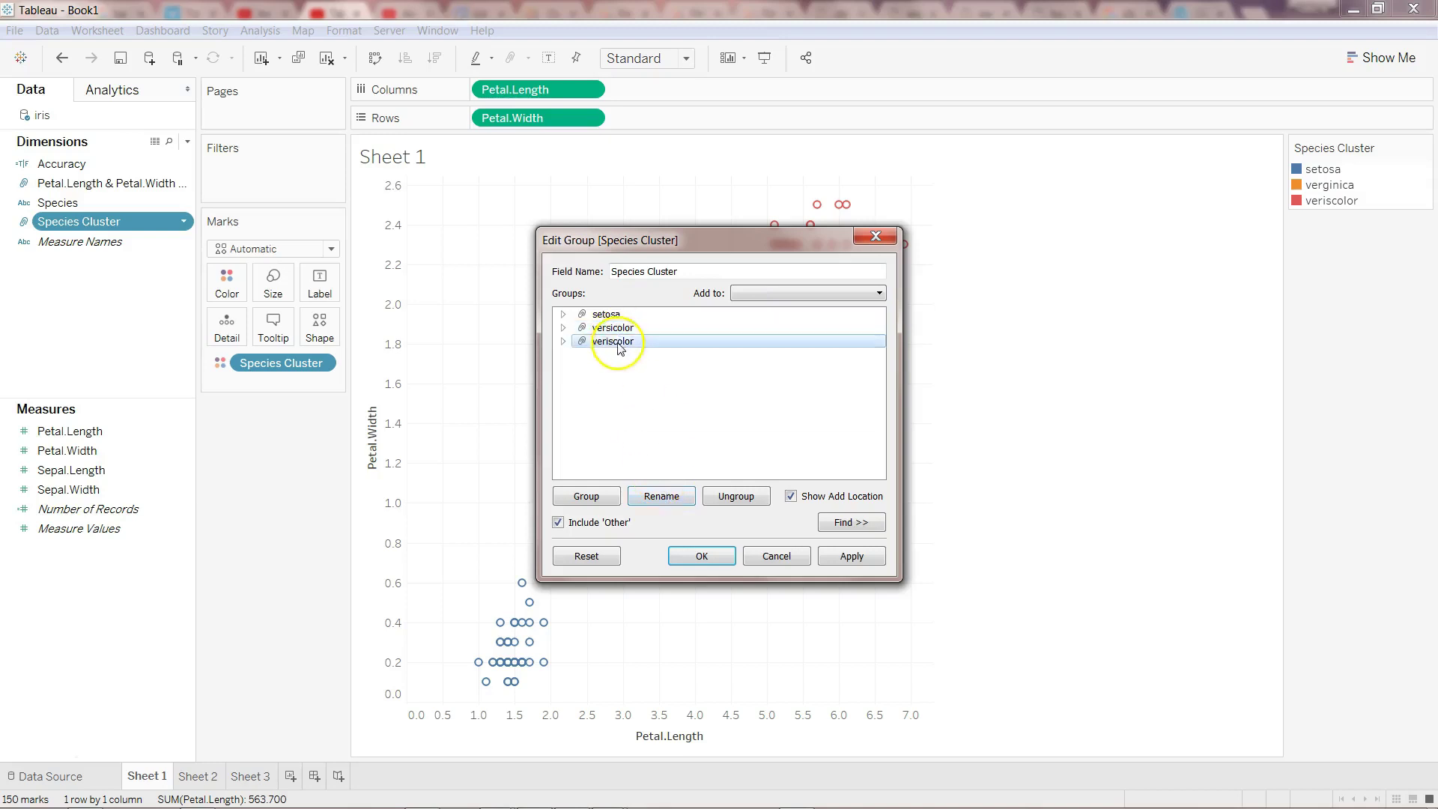
left_click(662, 497)
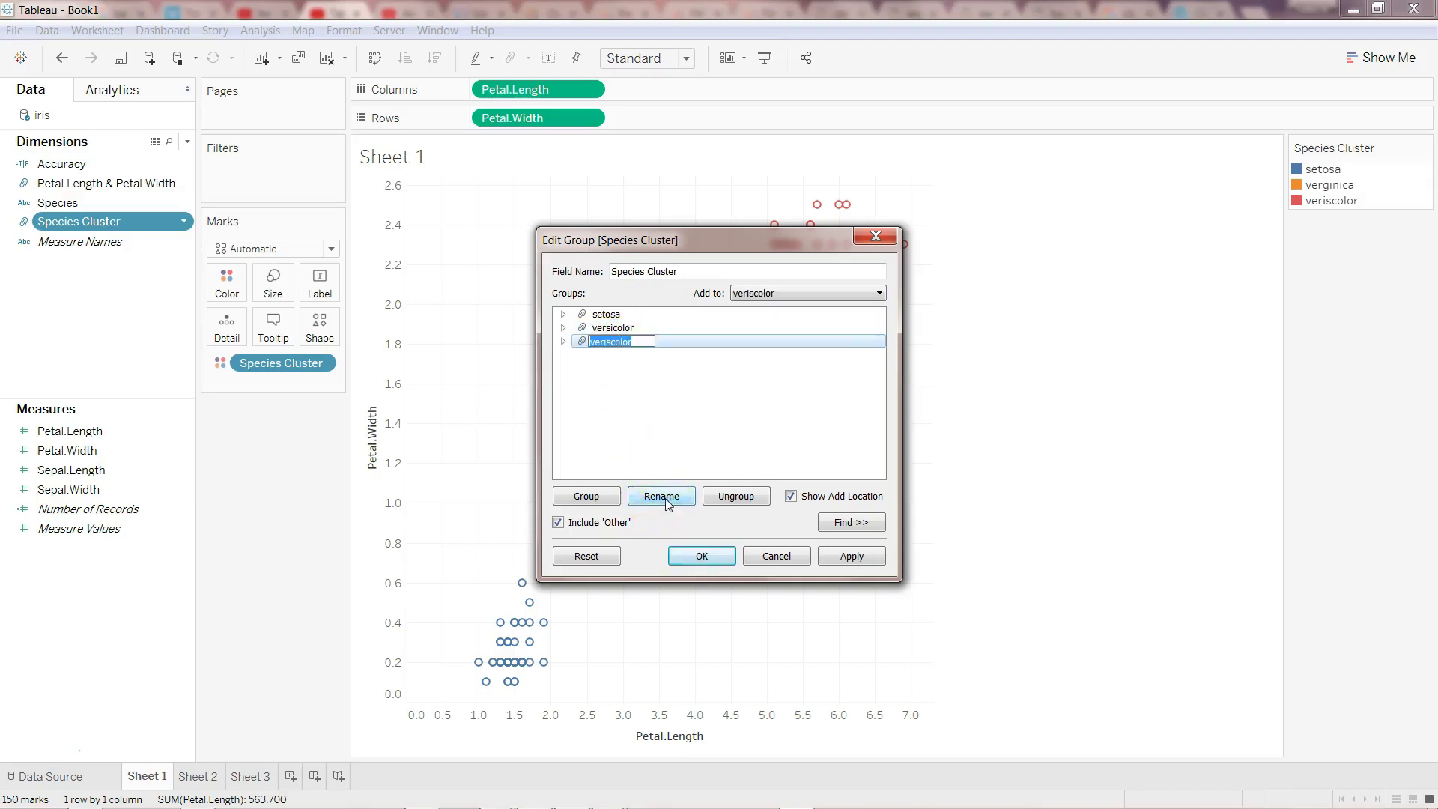
type("verginica")
key("Return")
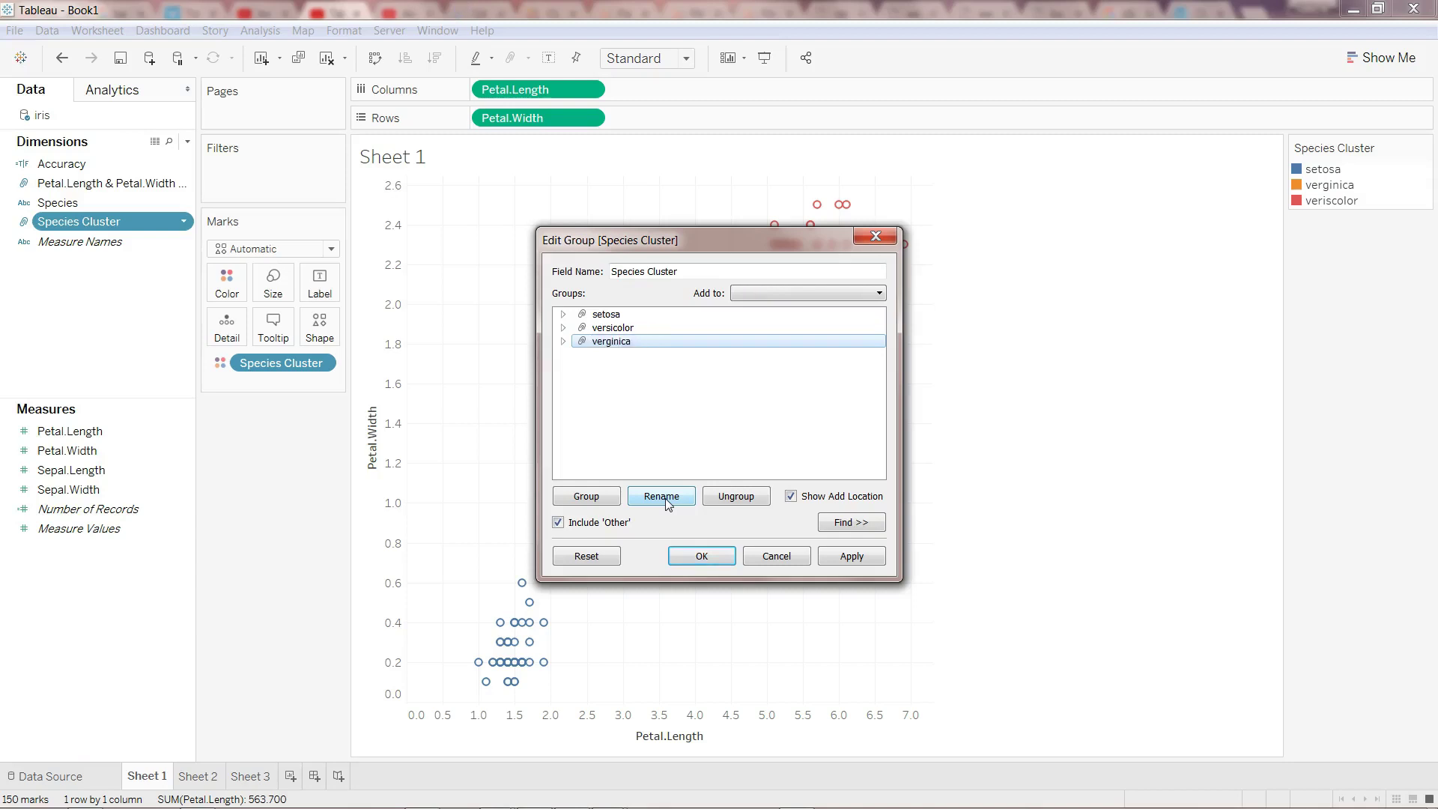
left_click(703, 555)
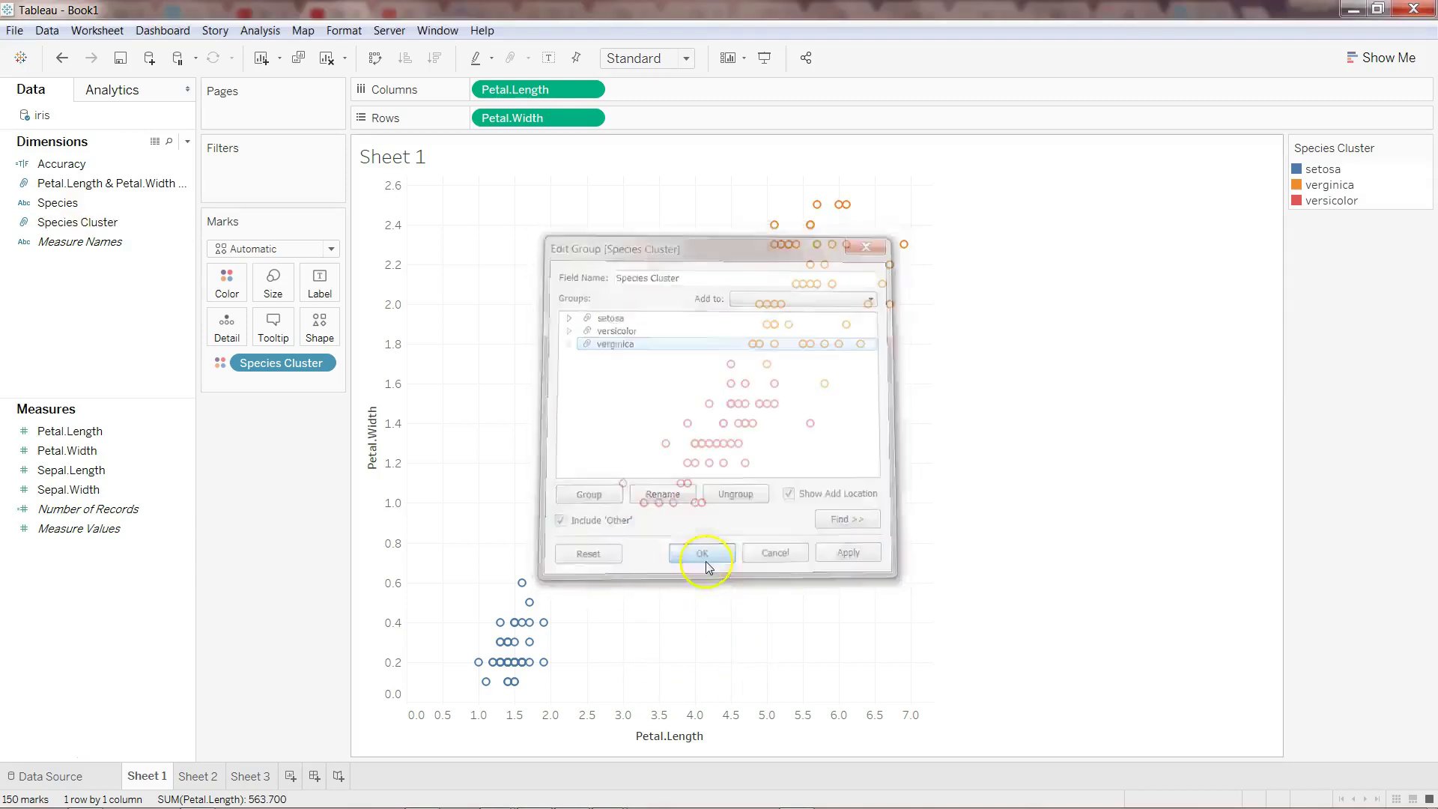
Remove Accuracy from the columns of Sheet 2 and review the formula of the Accuracy calculated field
left_click(199, 776)
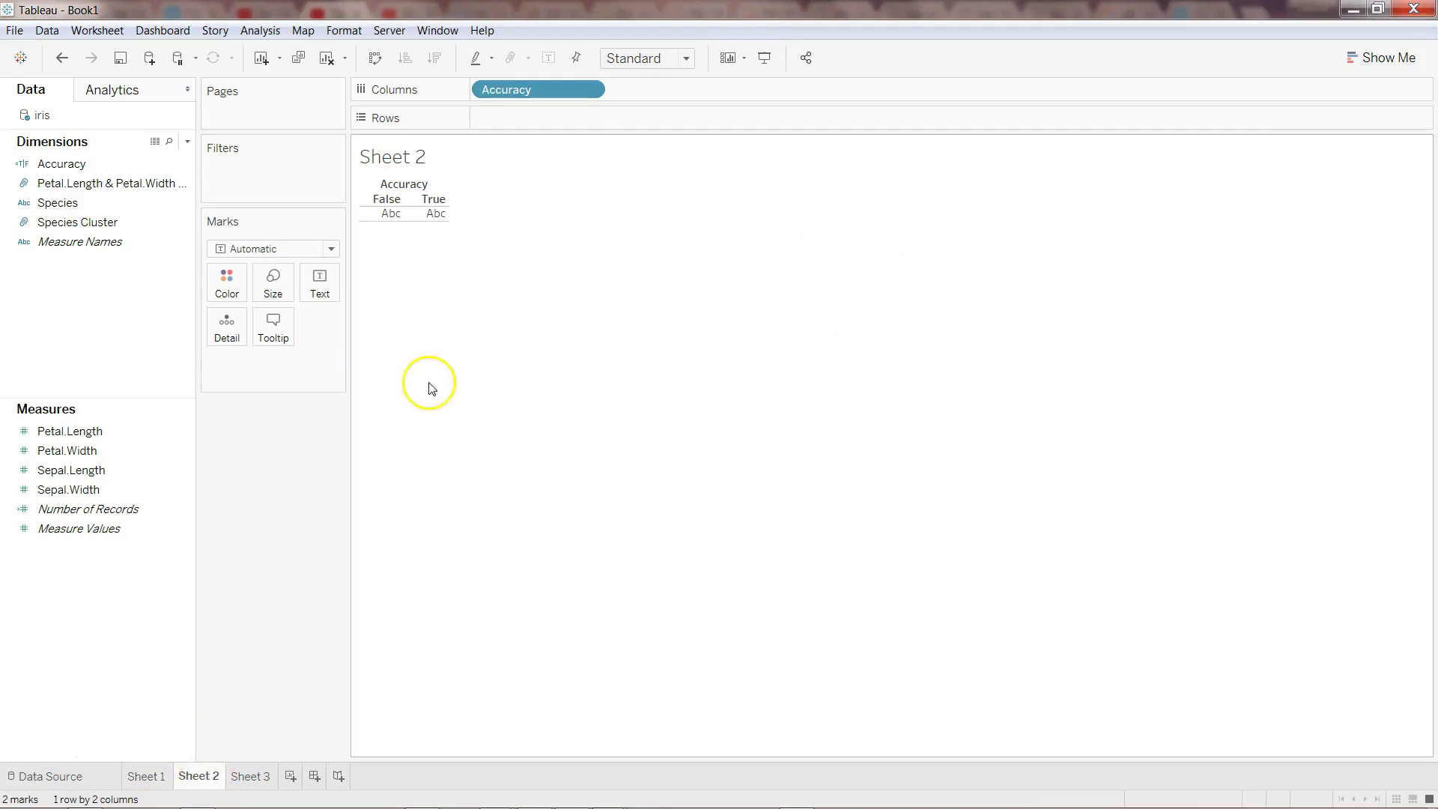
left_click_drag(538, 89, 128, 337)
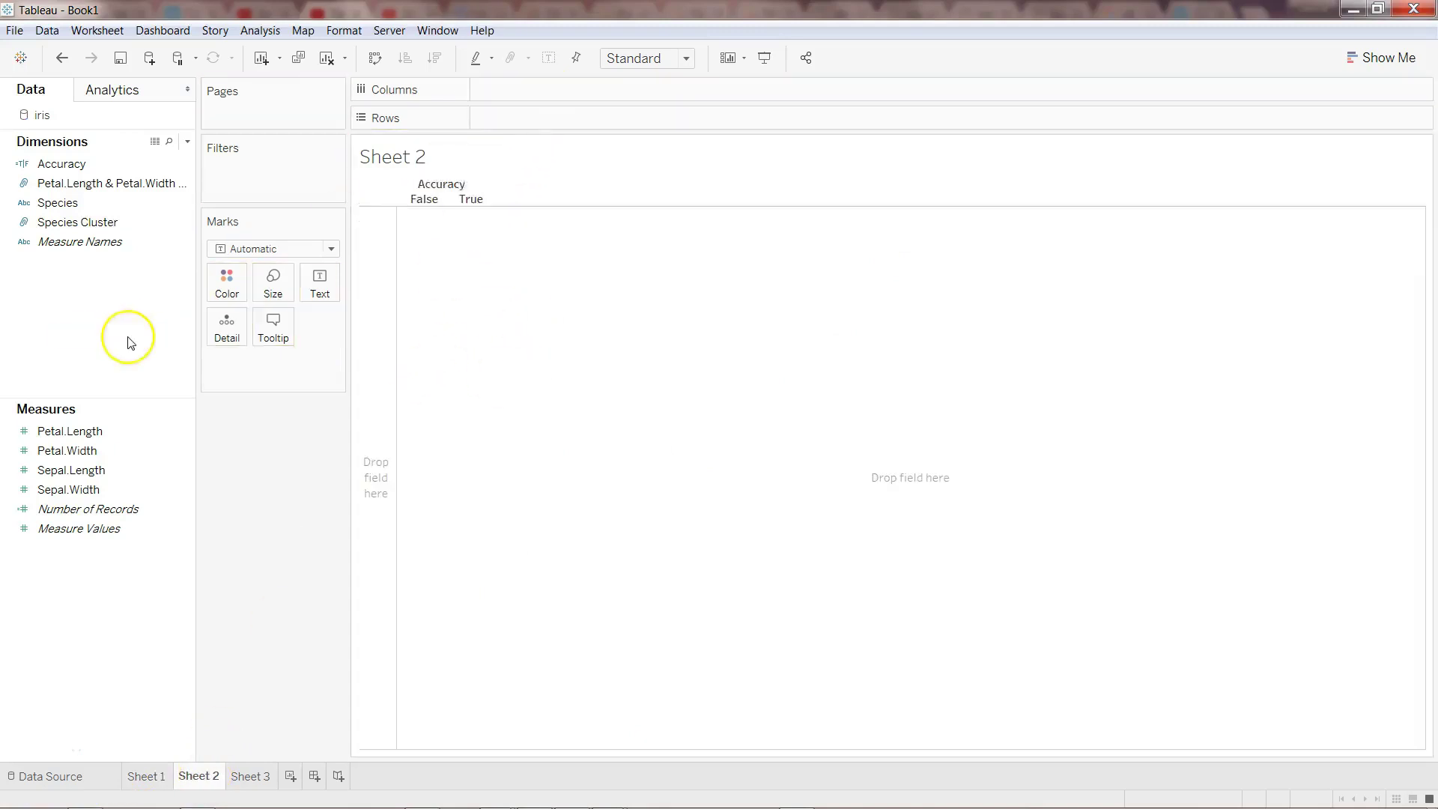
left_click(184, 164)
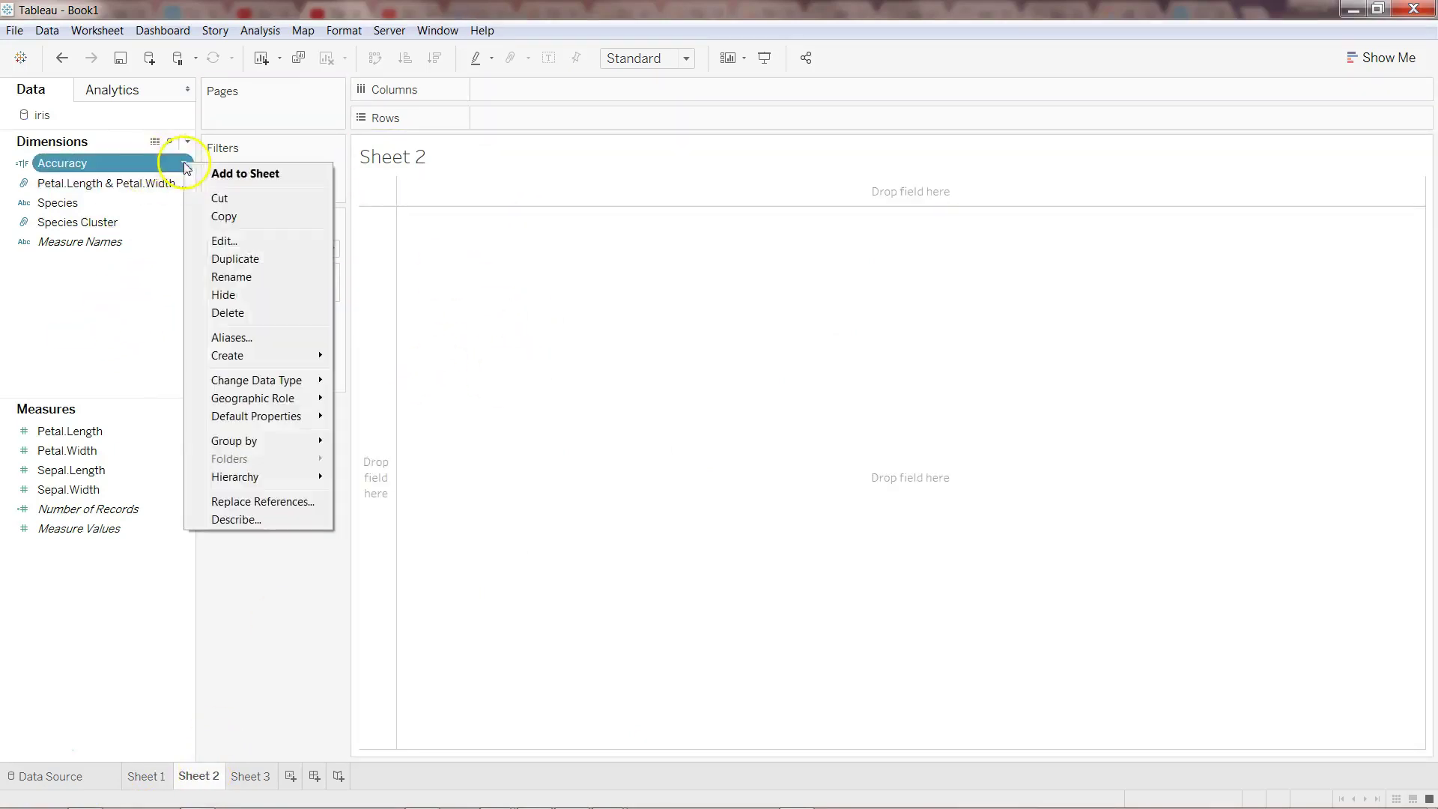
left_click(237, 241)
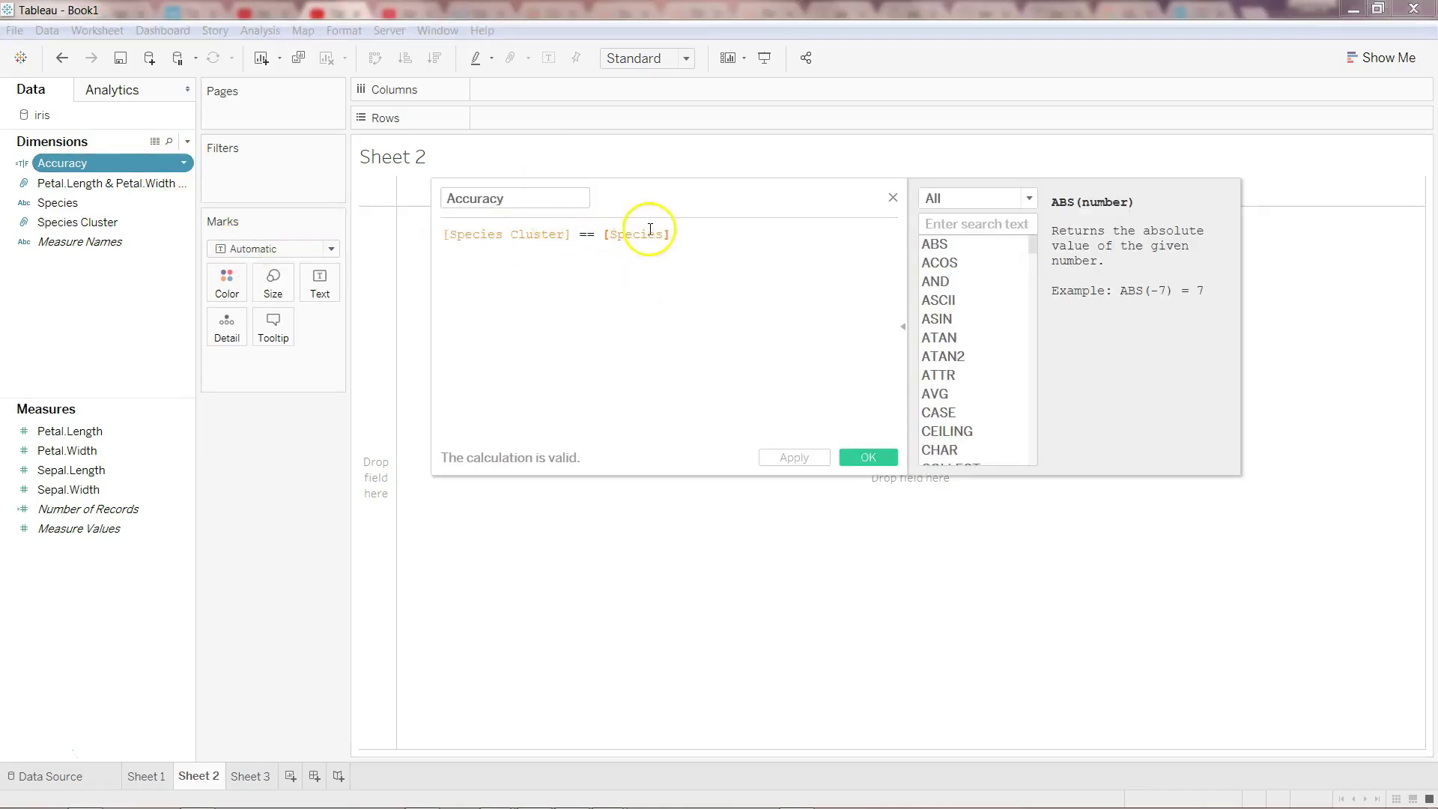
left_click(866, 456)
Place Accuracy on the rows of Sheet 2 and show the Number of Records for its False and True values
left_click_drag(156, 164, 538, 122)
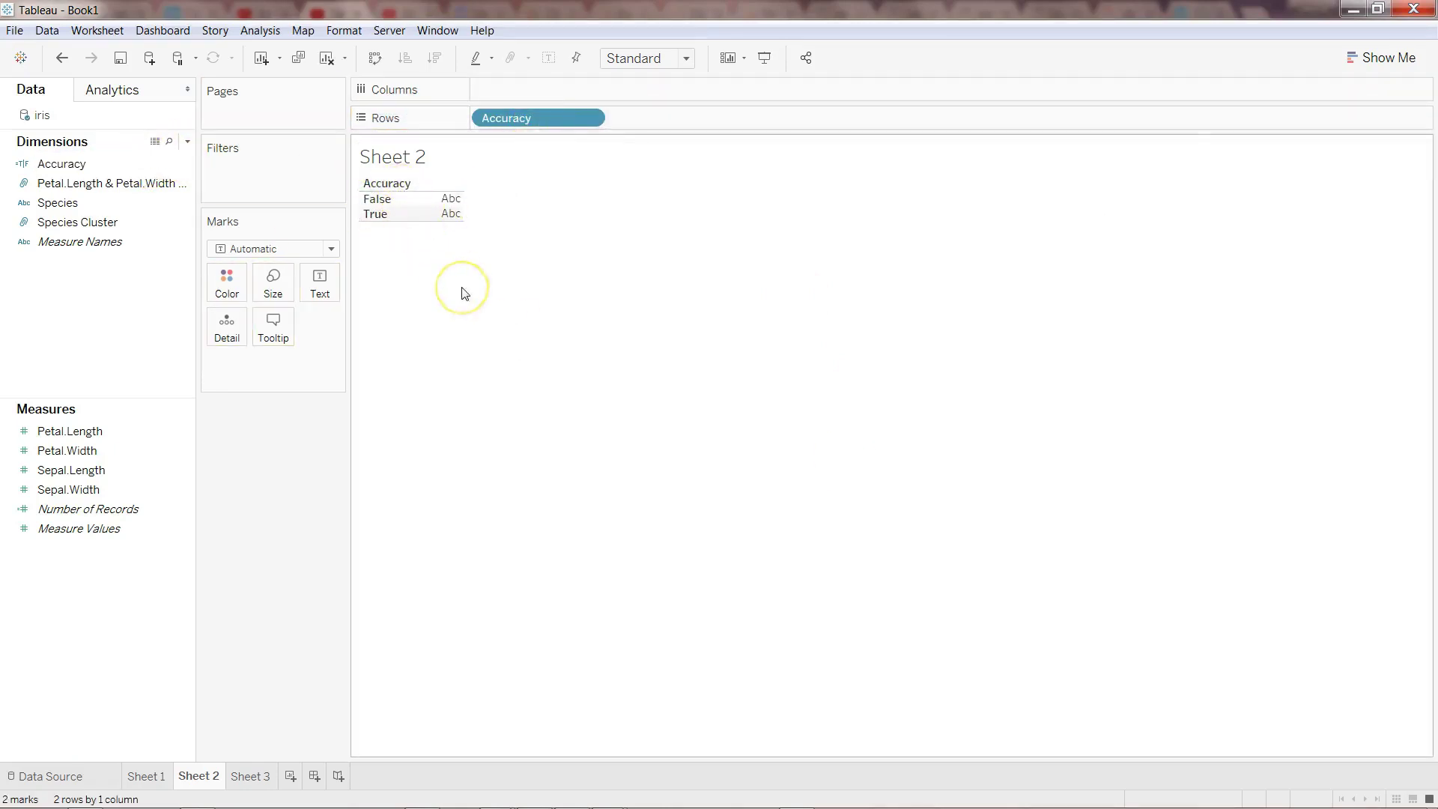
left_click(149, 360)
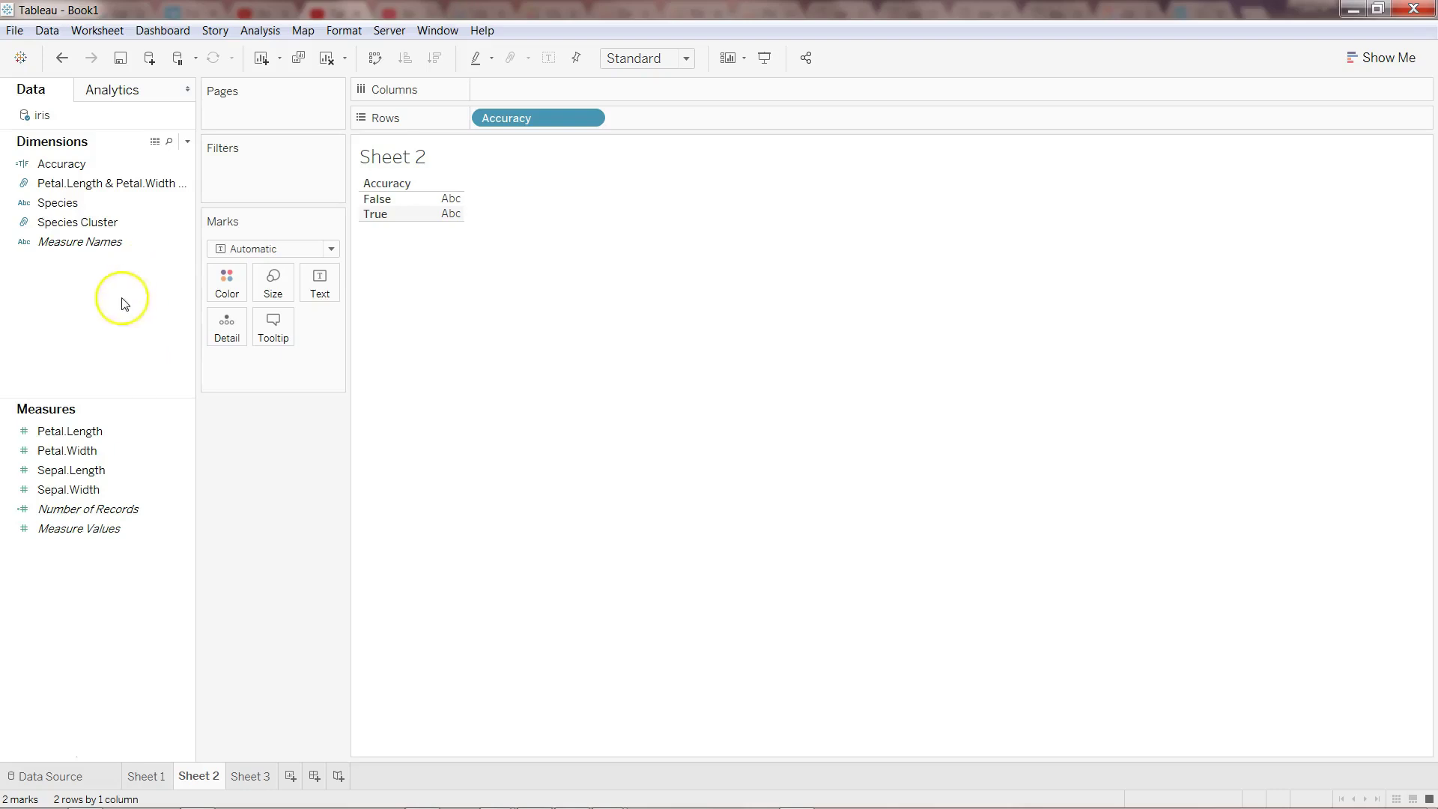
mouse_move(459, 220)
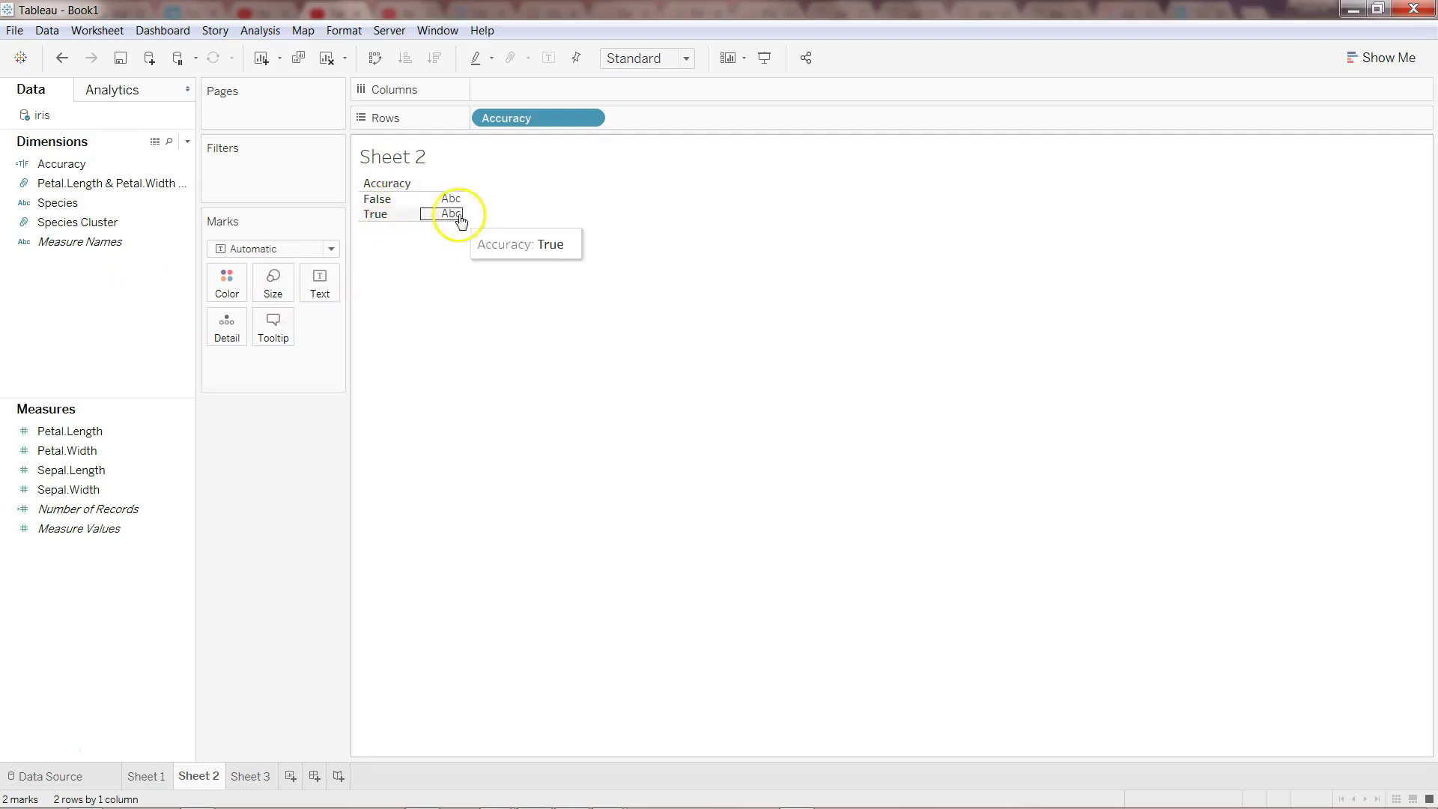
left_click_drag(131, 512, 450, 204)
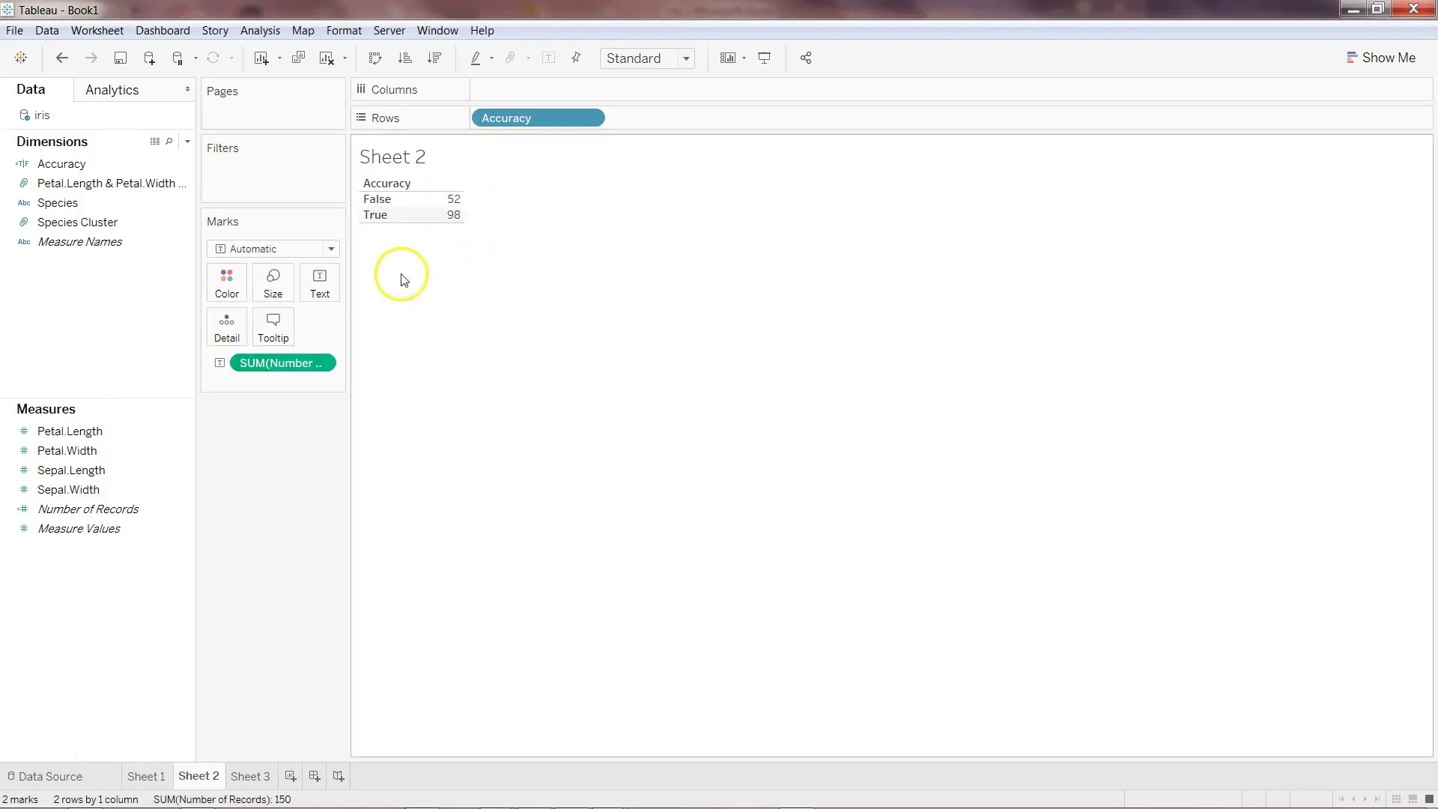
mouse_move(451, 211)
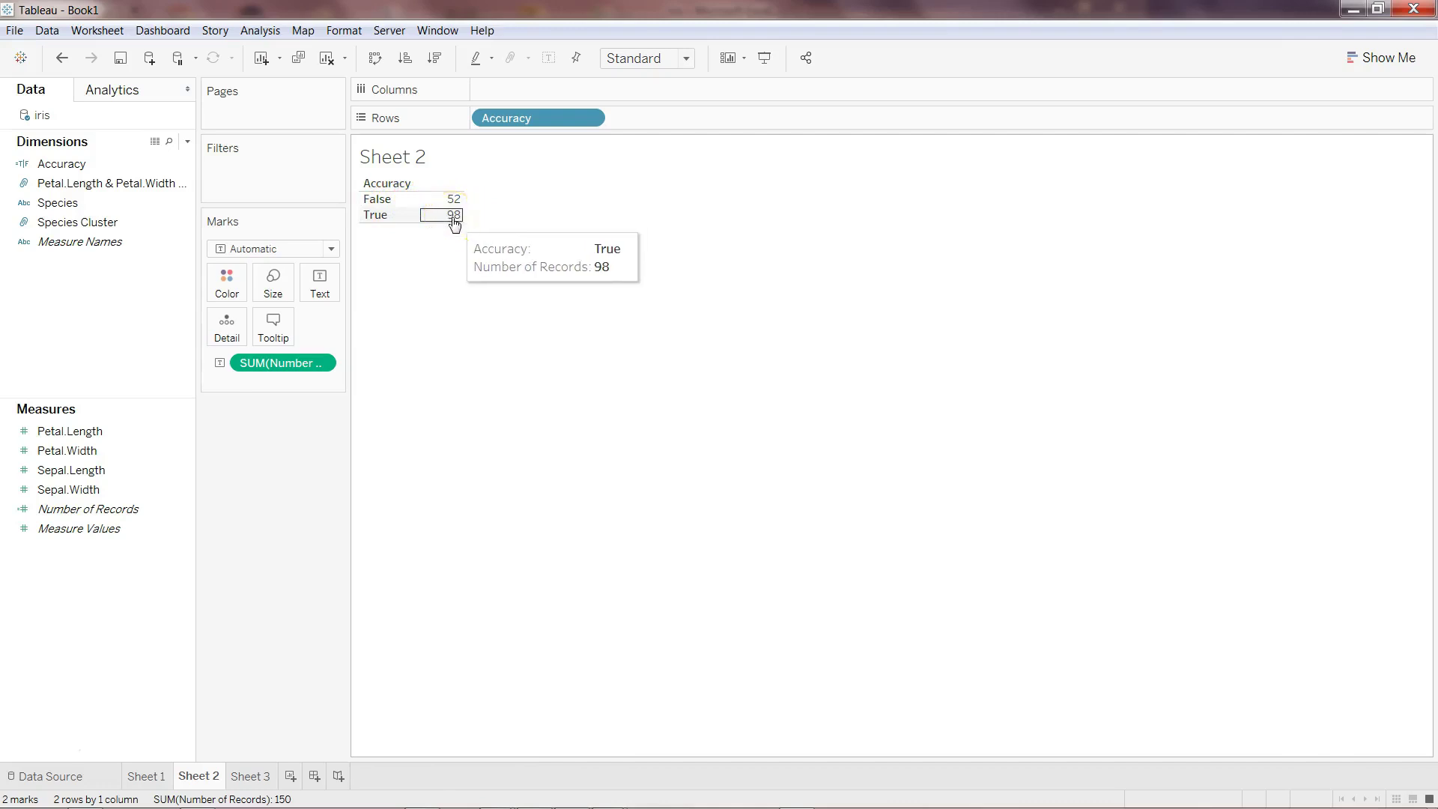
left_click(135, 276)
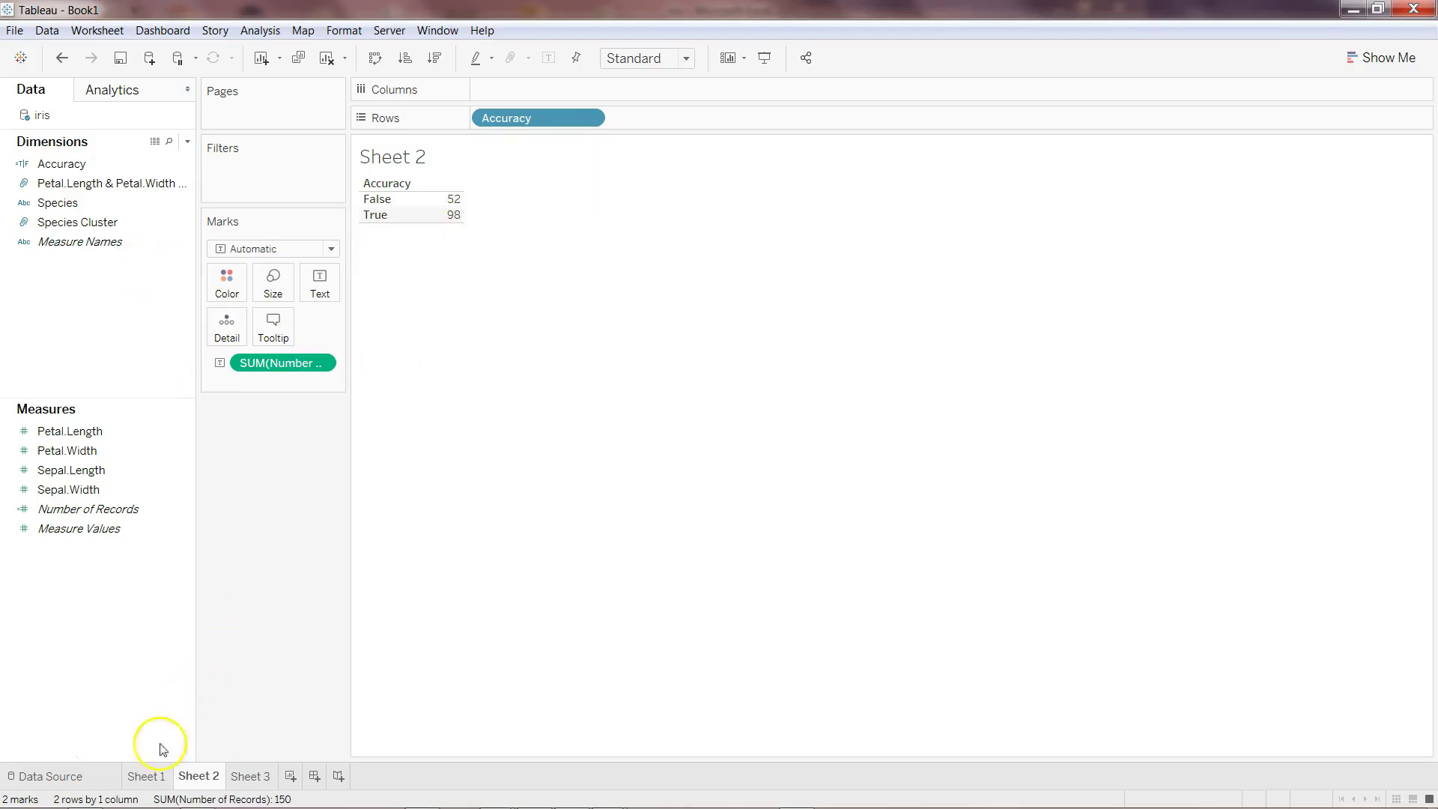
Compare the Species Cluster names on Sheet 1 with the distinct Species values in the iris workbook in Excel
right_click(152, 776)
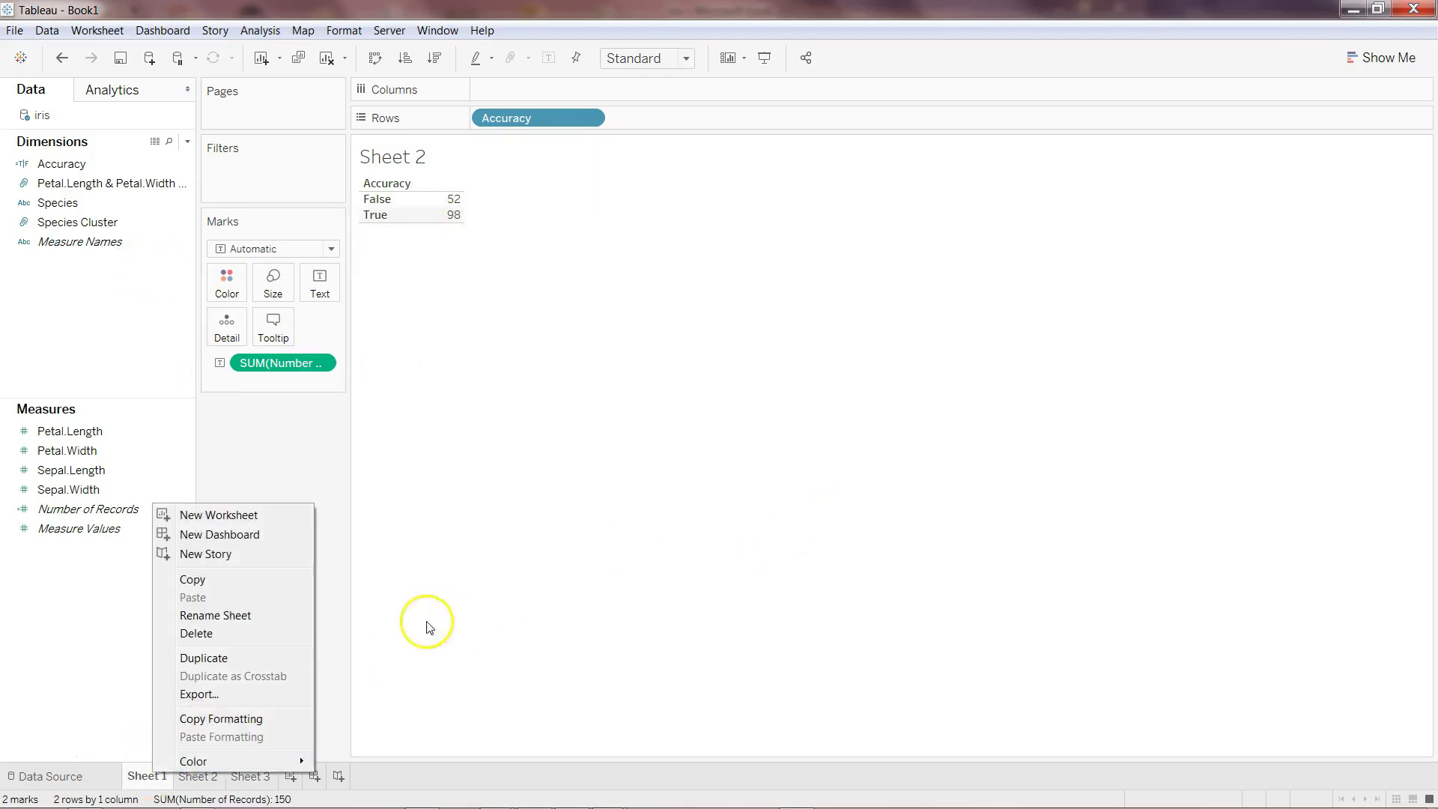
left_click(146, 776)
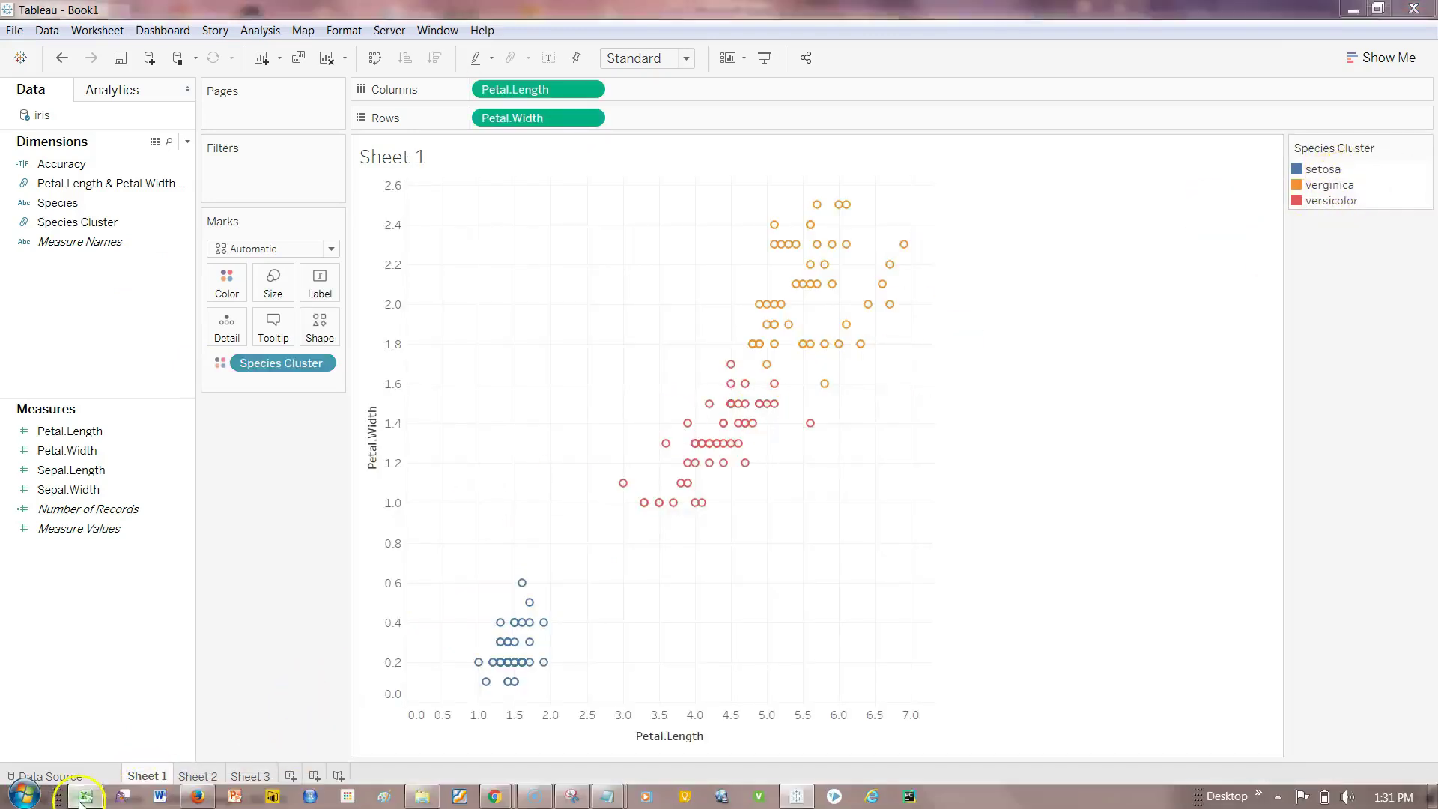
left_click(85, 805)
left_click_drag(569, 9, 419, 88)
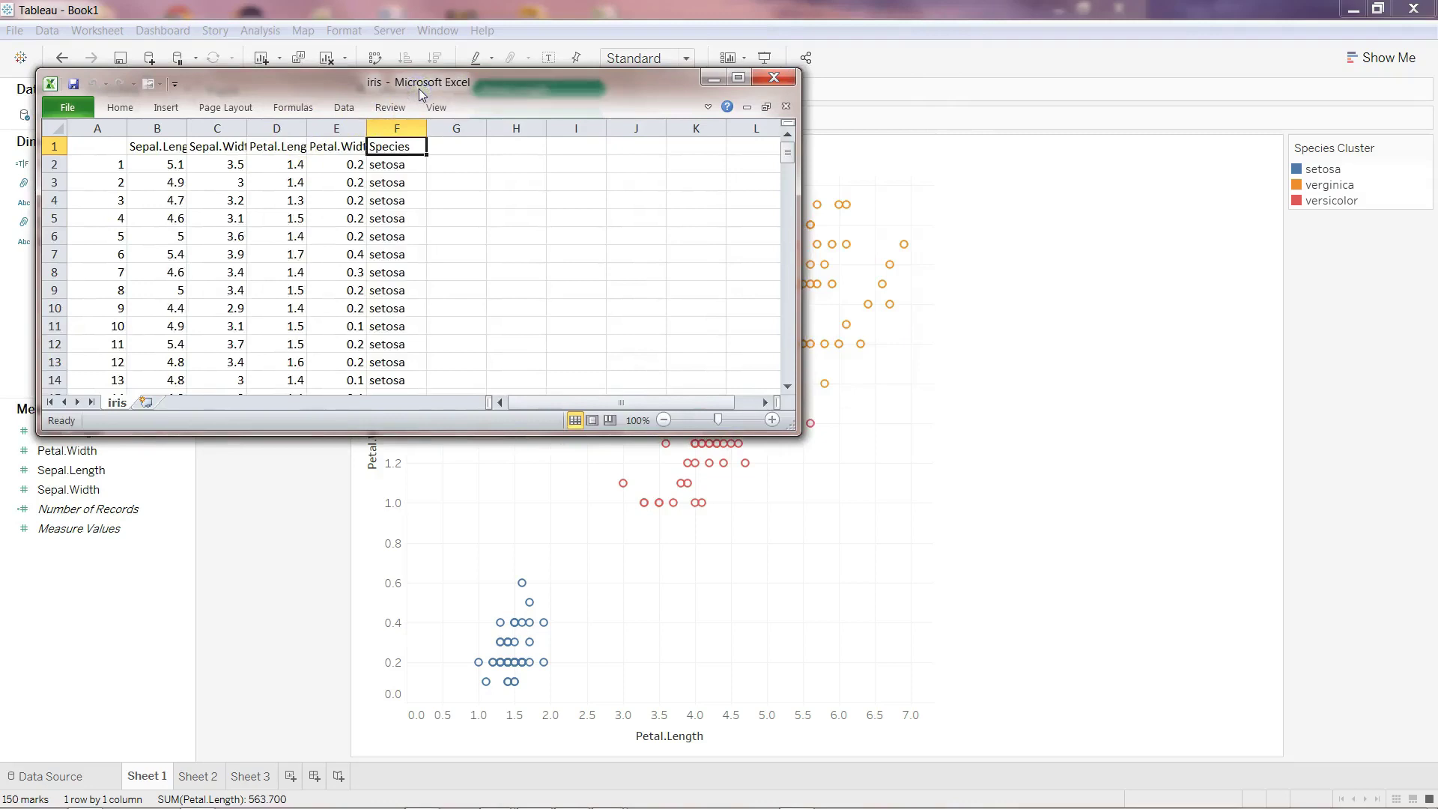
key("alt+Down")
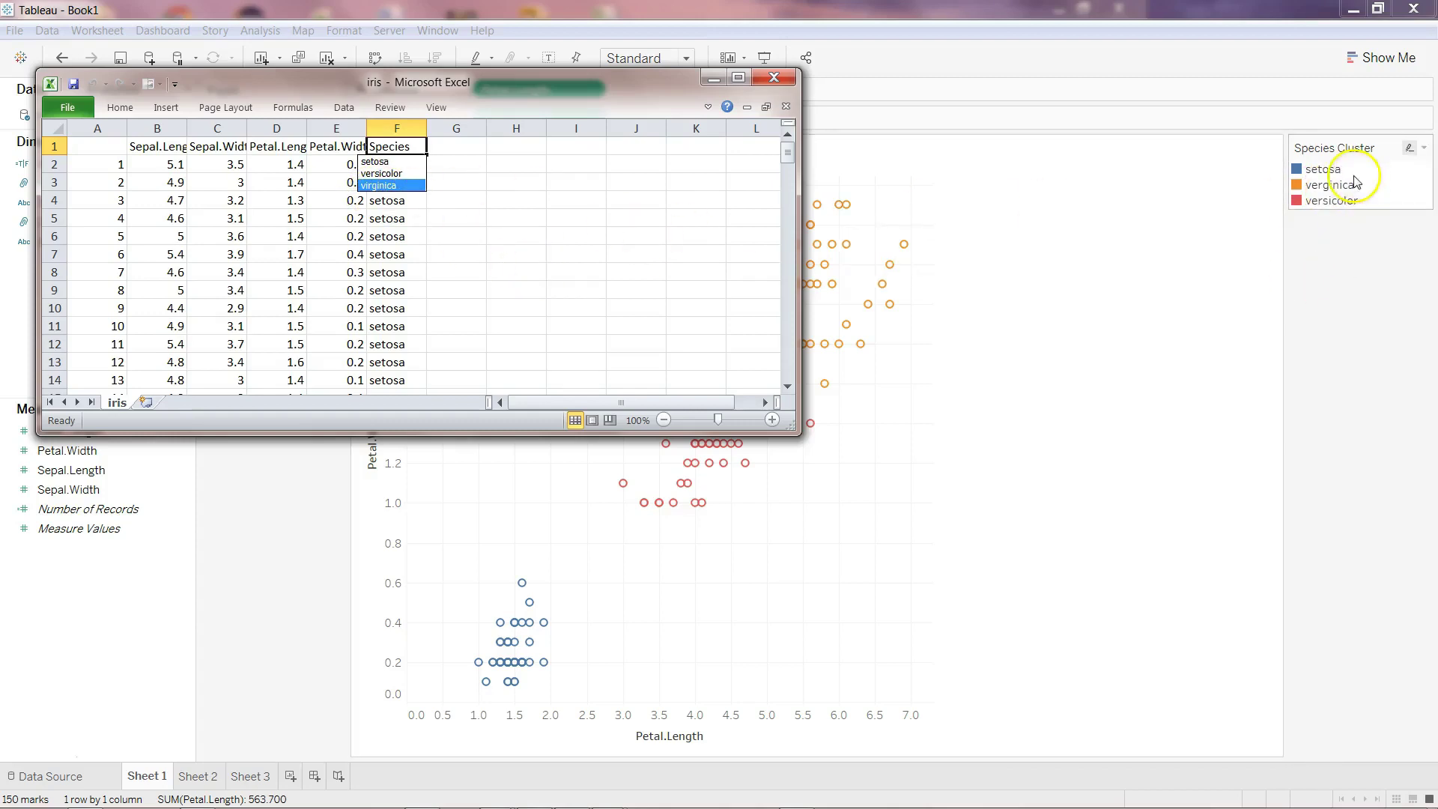
Copy the virginica value from the last row of the Species column and switch back to Tableau
left_click(466, 180)
key("ctrl+Down")
key("Up")
key("ctrl+c")
key("alt+Tab")
Open the Species Cluster group for editing and rename its verginica group to virginica, checking the end of the name
left_click(119, 224)
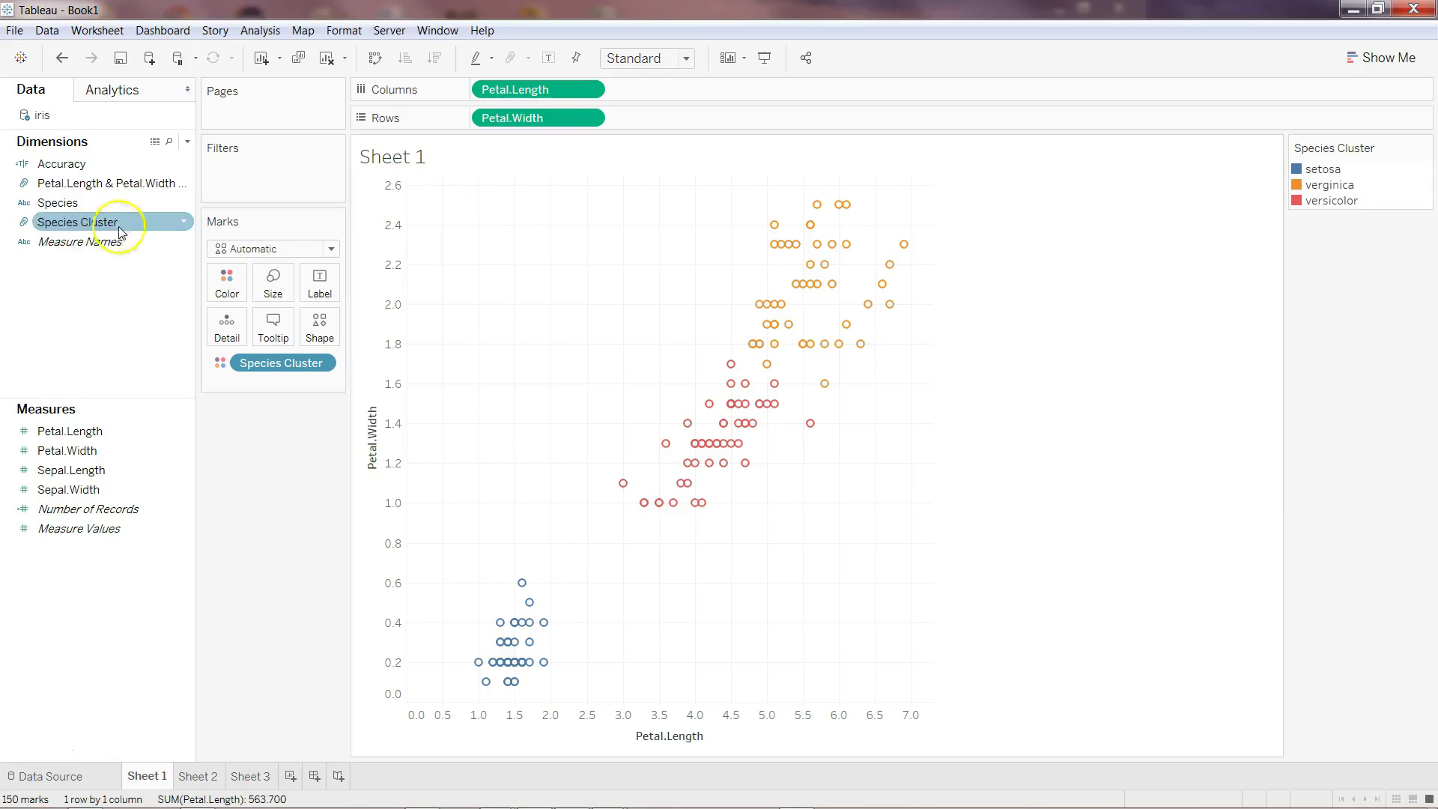
left_click(183, 225)
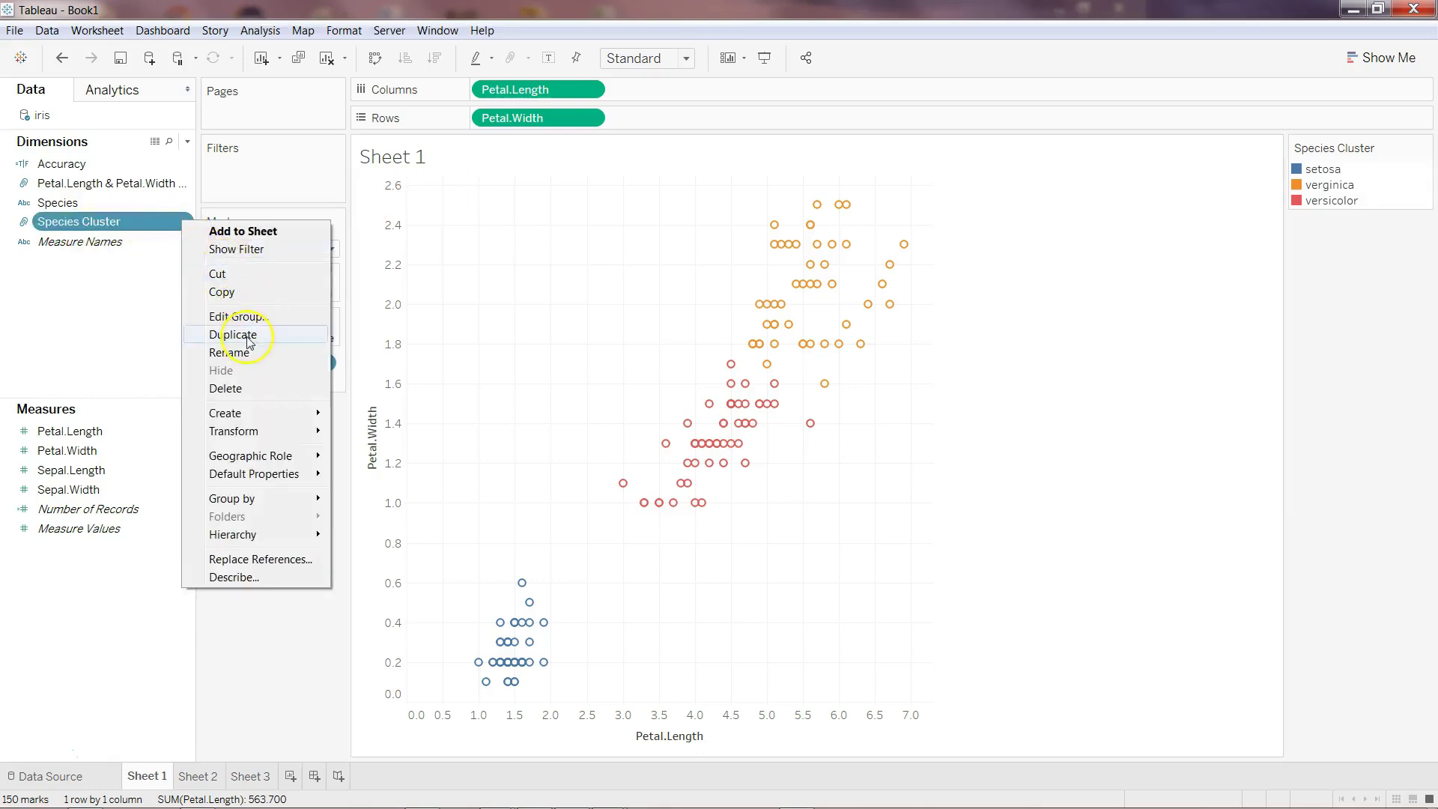
left_click(237, 316)
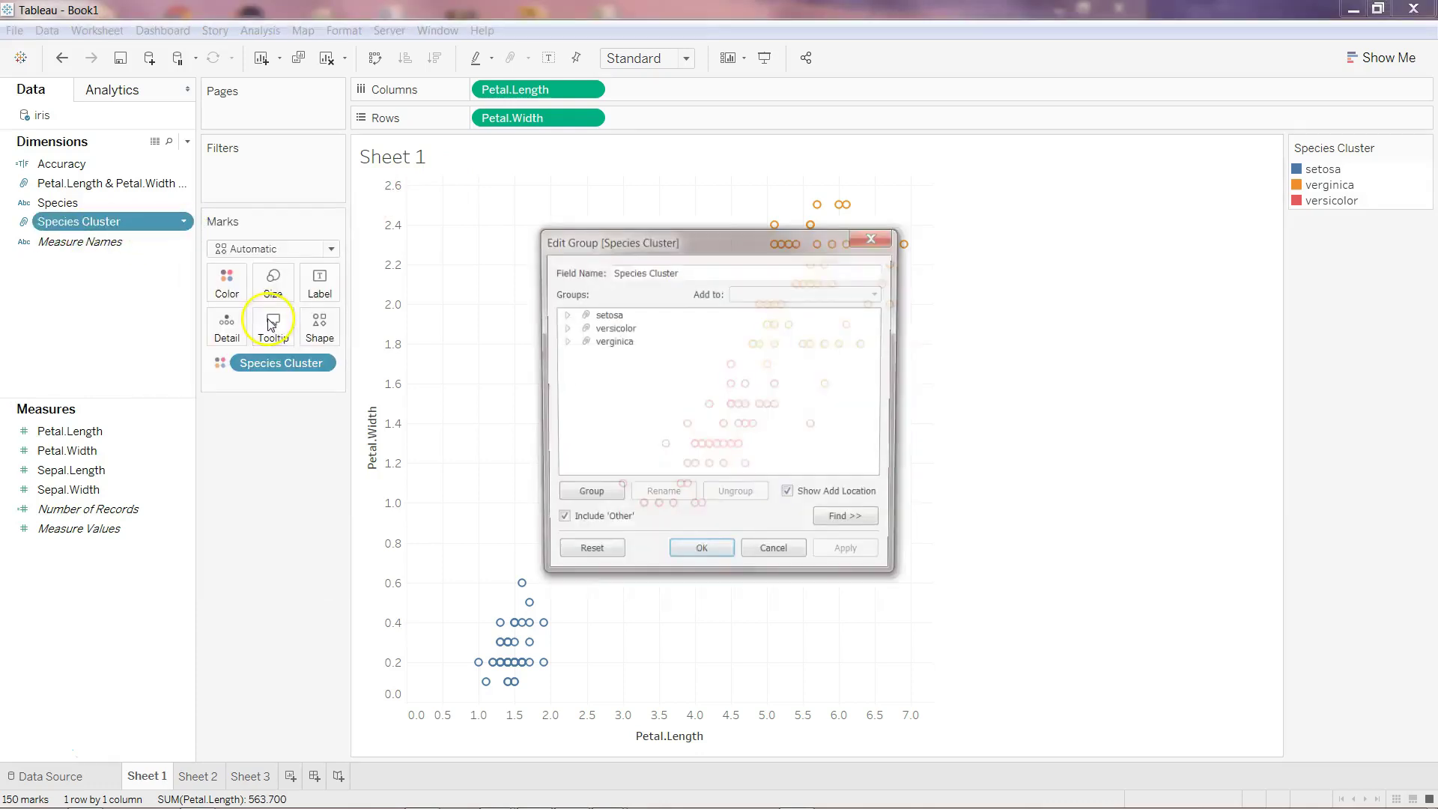
left_click(618, 330)
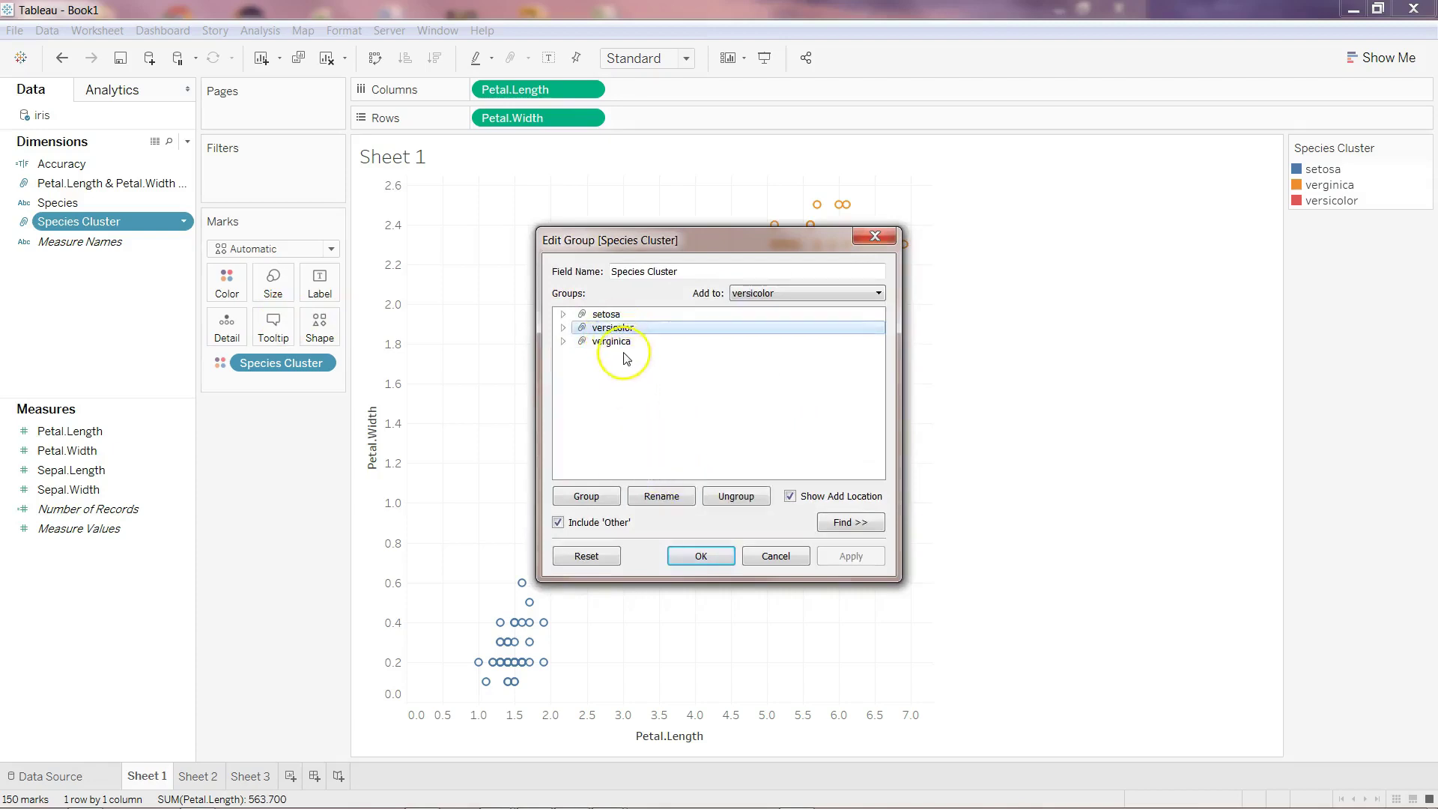
left_click(661, 496)
left_click(622, 342)
left_click(660, 494)
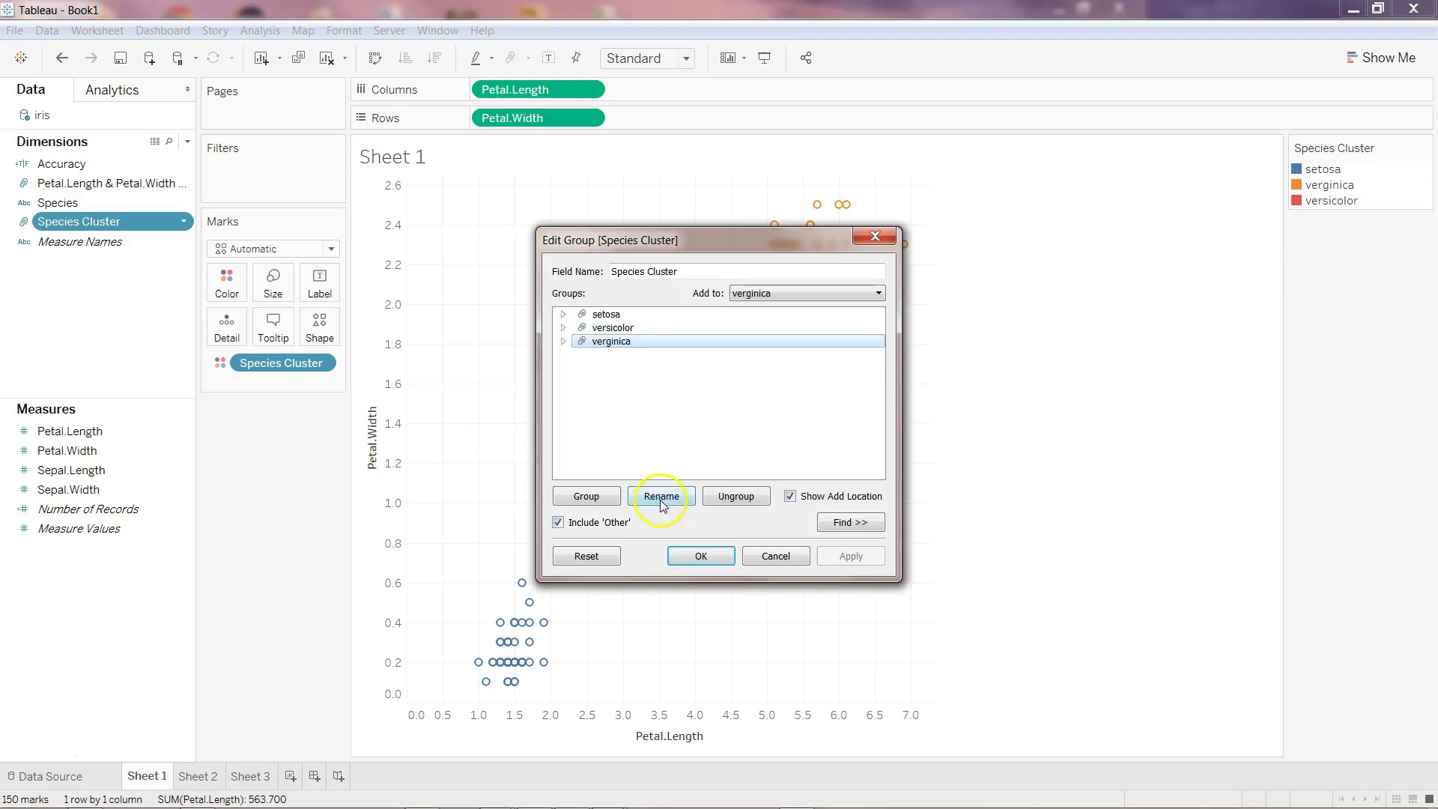
type("virginica")
key("Return")
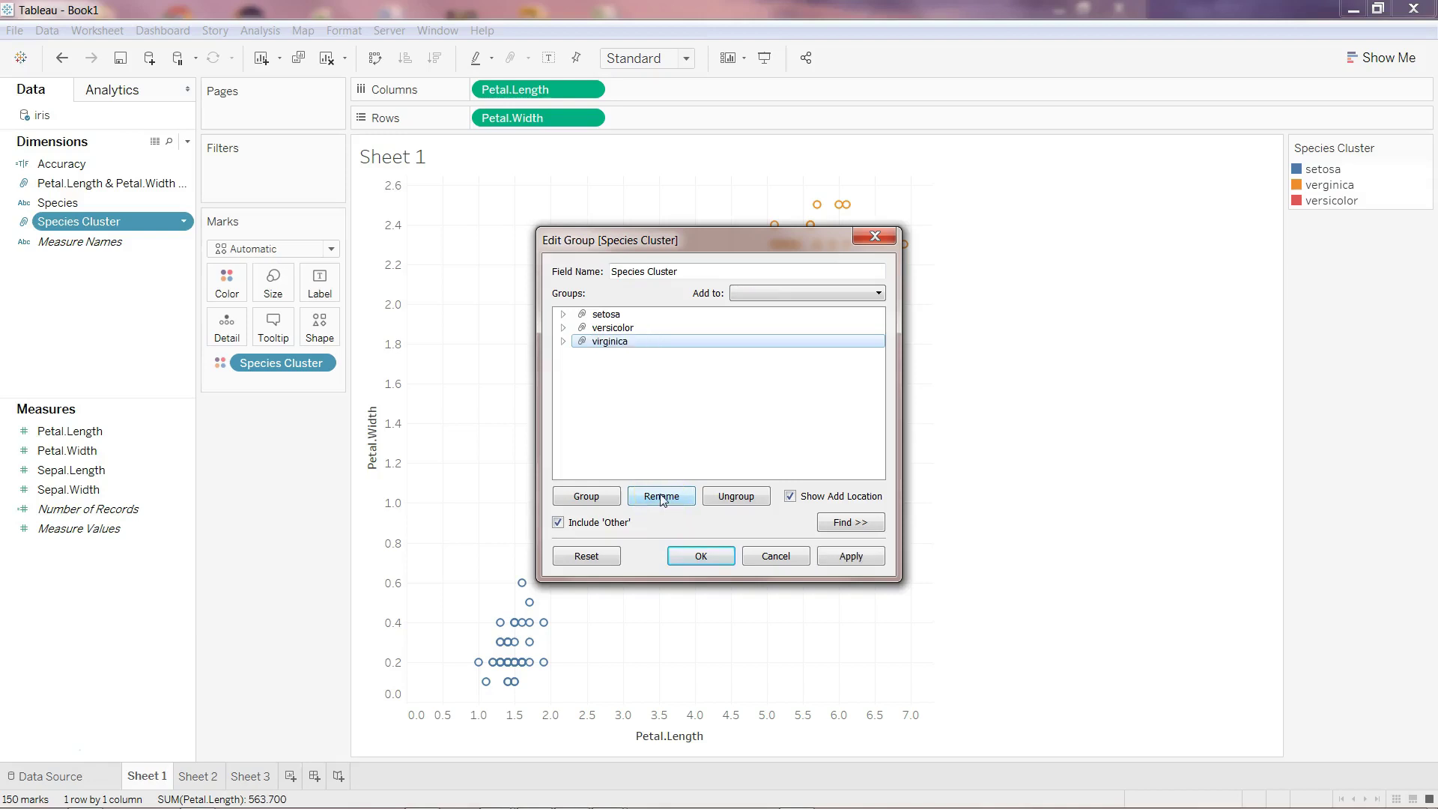
left_click(666, 496)
left_click(643, 346)
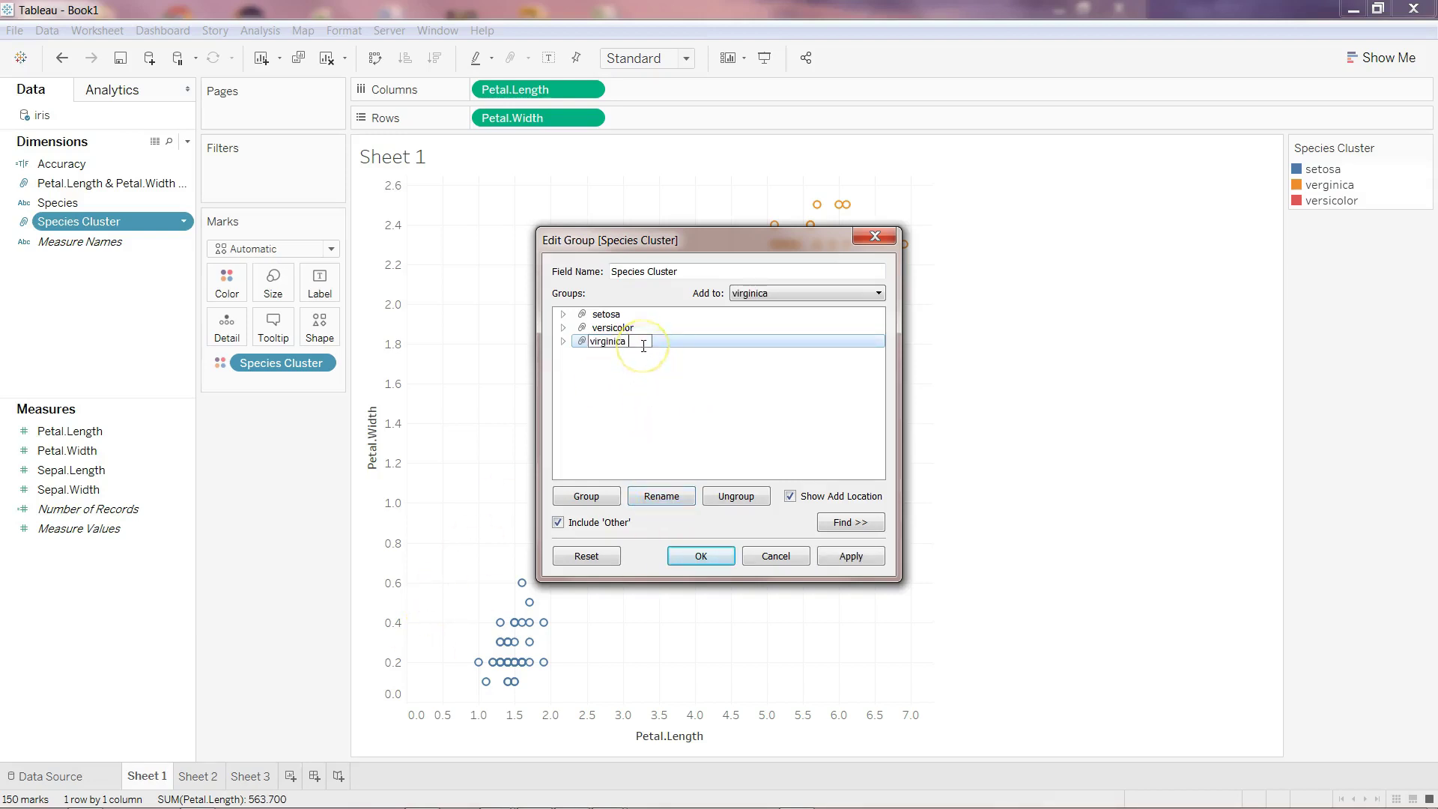
left_click(674, 427)
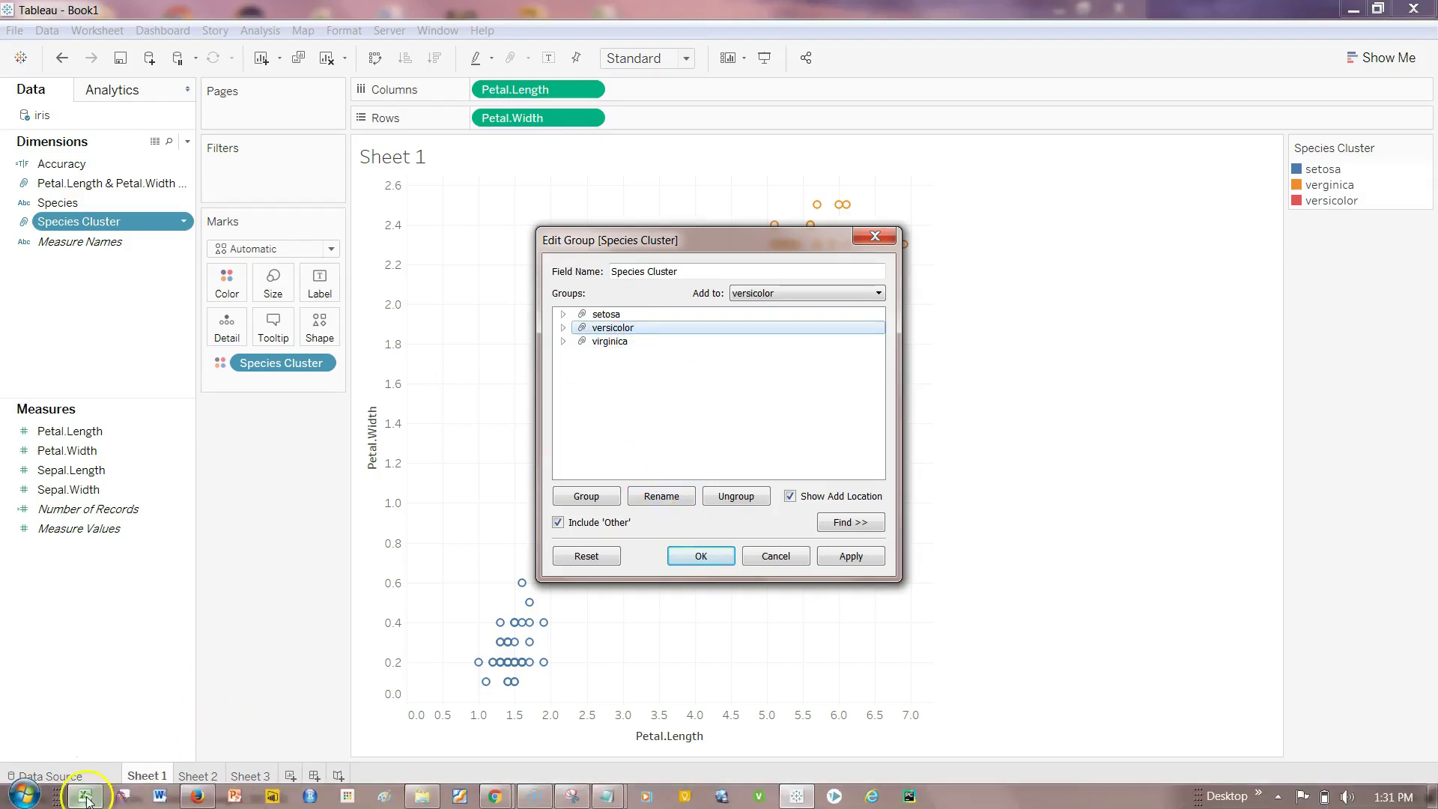
Check the spelling of versicolor in the Species column of the iris workbook in Excel, and return to Tableau
left_click(84, 796)
key("Page_Up")
key("Page_Up")
key("Page_Up")
key("Page_Up")
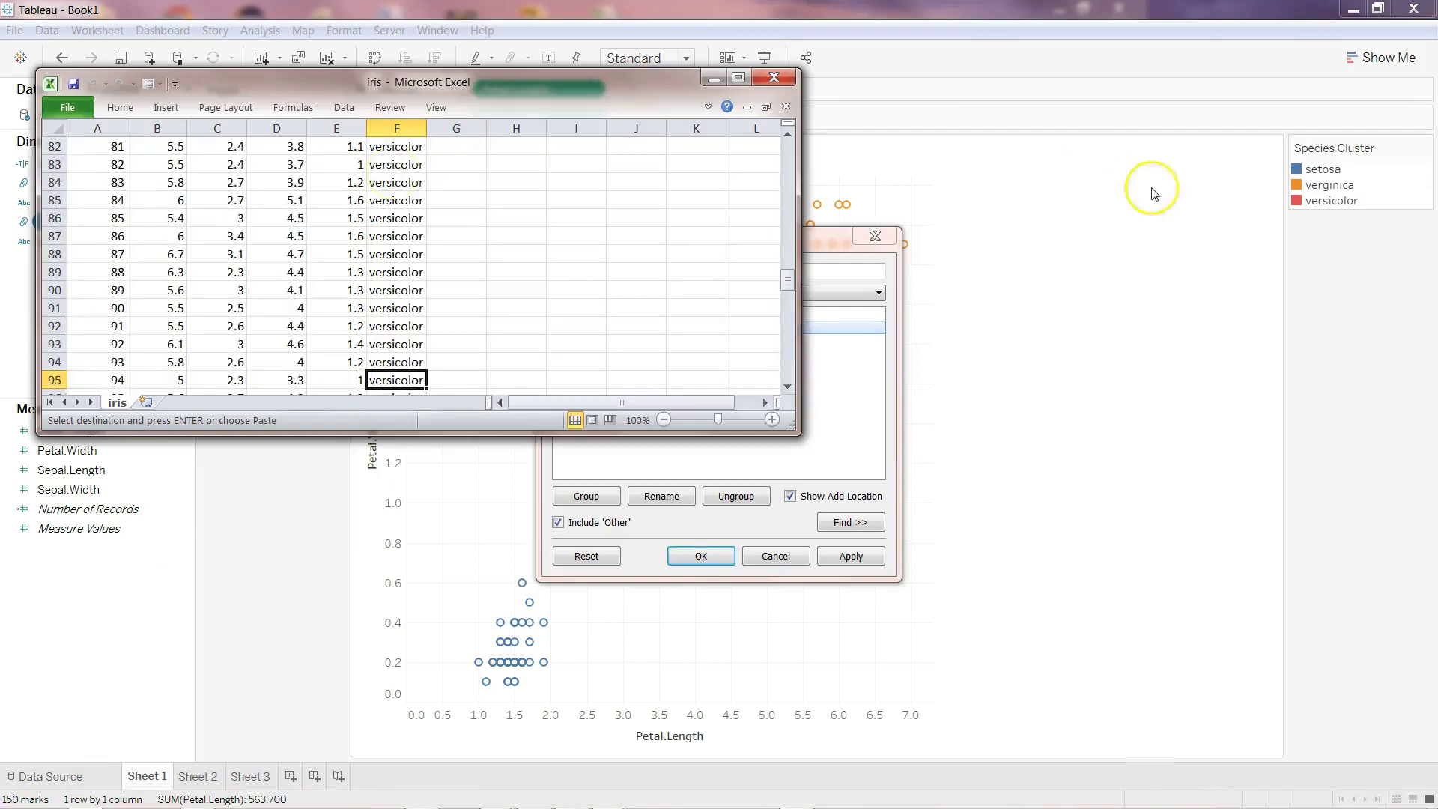
left_click(1333, 204)
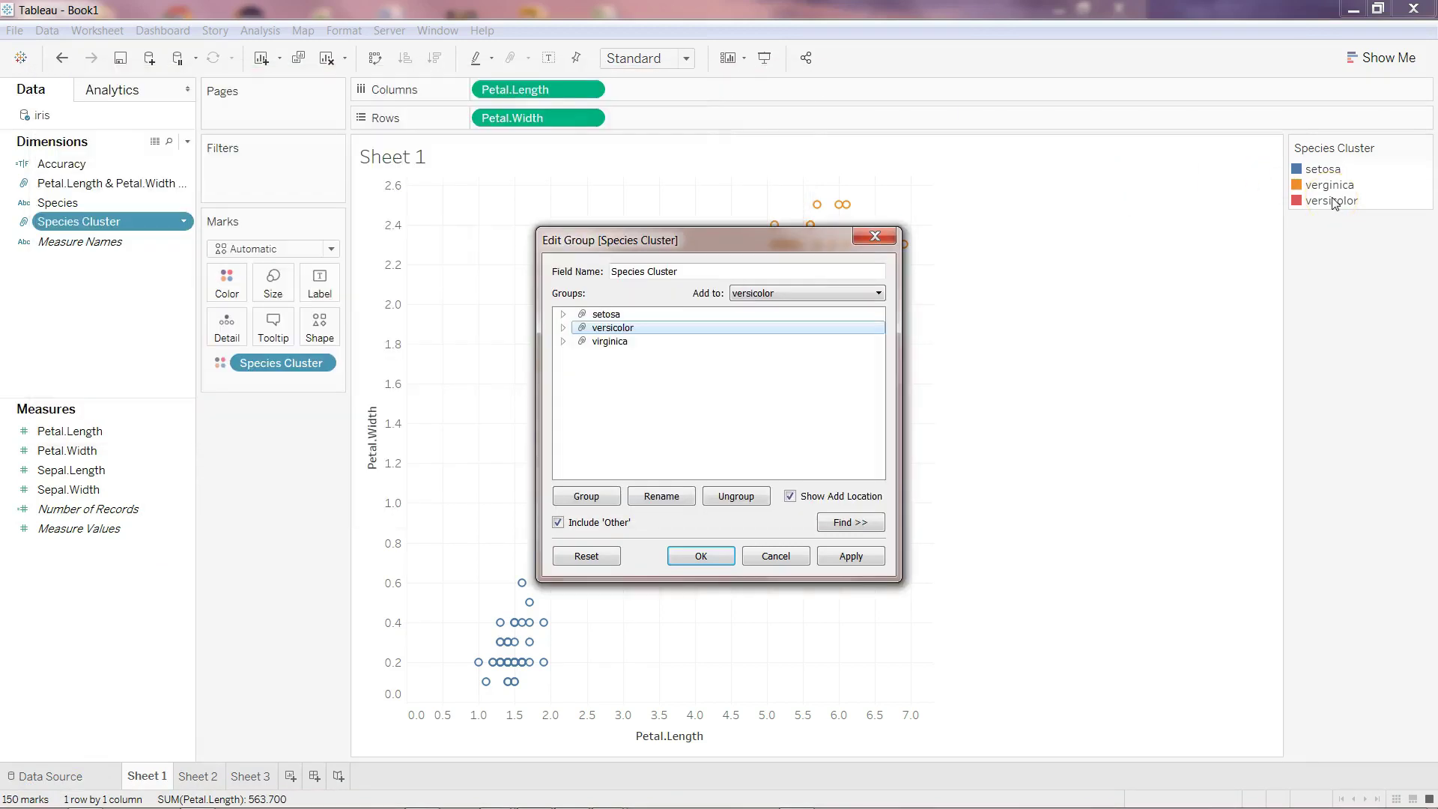
Save the Species Cluster group and examine the False and True record counts on Sheet 2
left_click(703, 557)
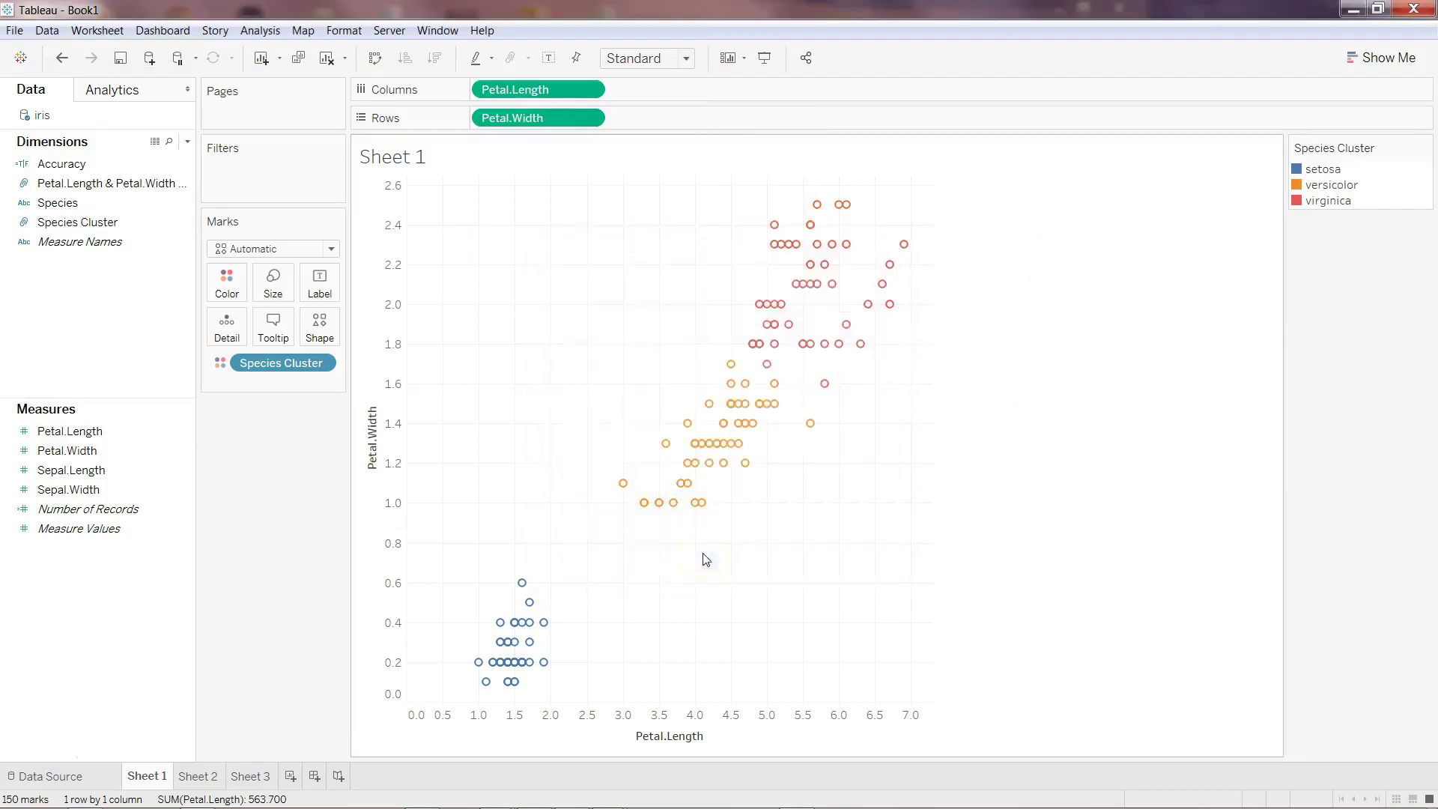
left_click(198, 776)
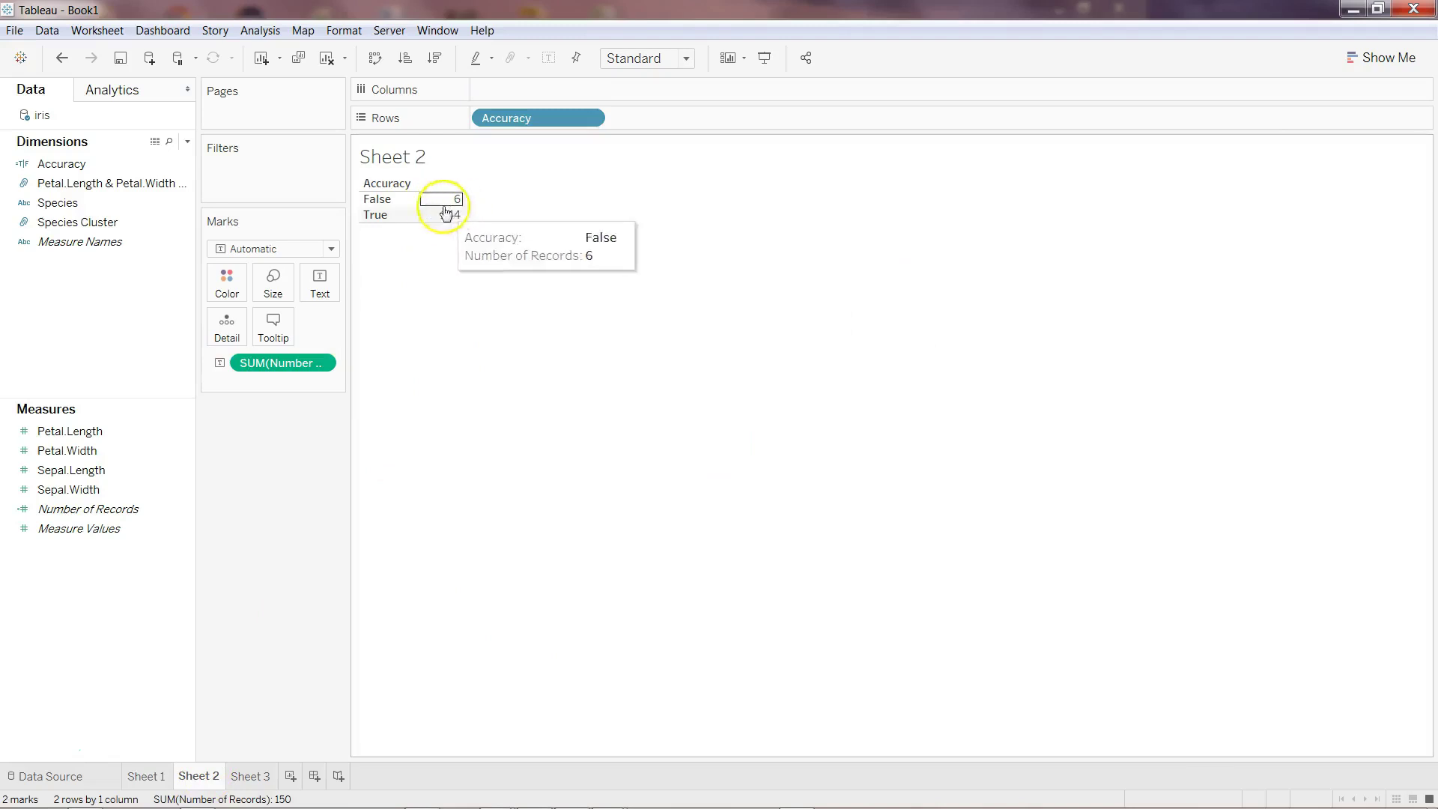
mouse_move(457, 209)
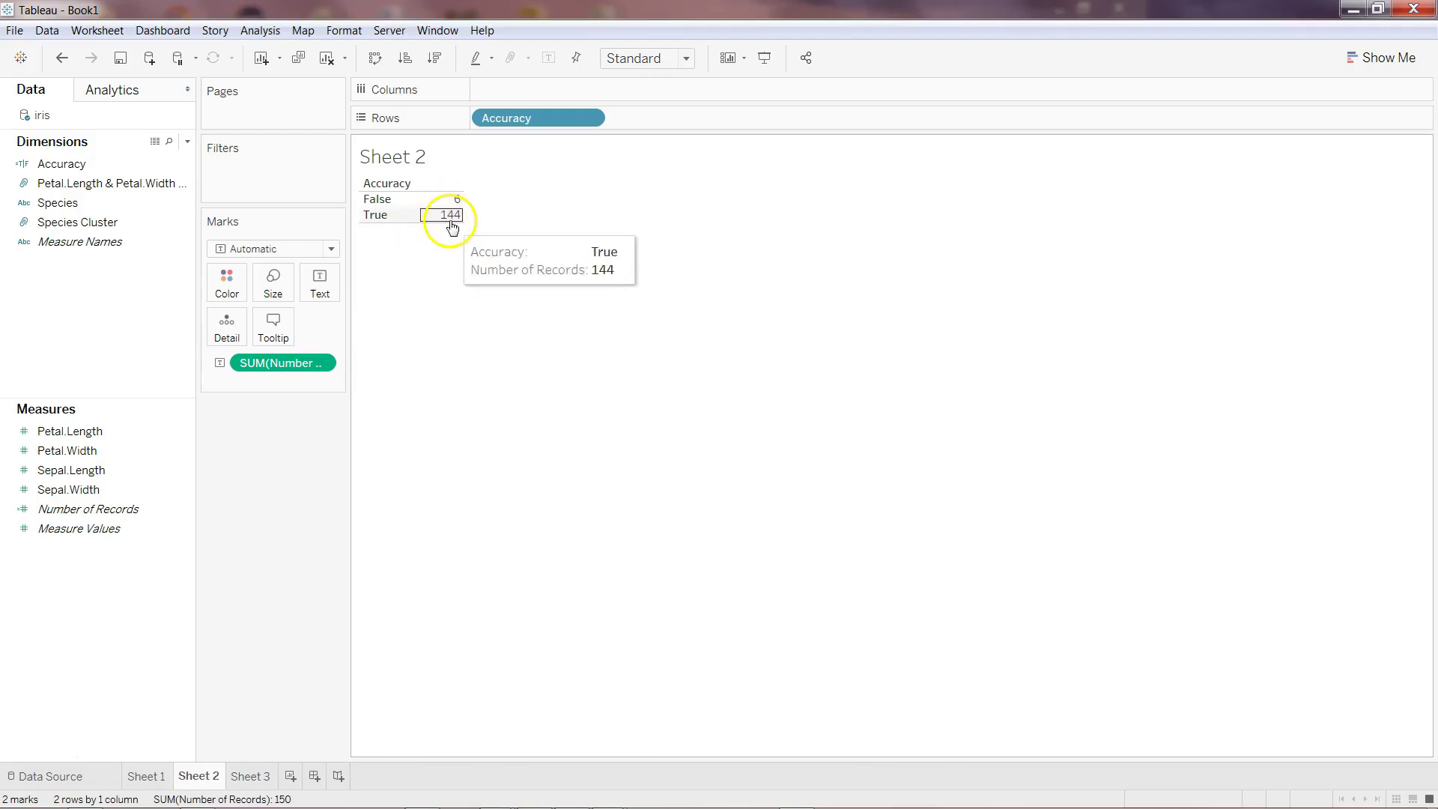
Try to display the accuracy record counts on Sheet 2 as bars by setting the mark type to Bar
left_click(329, 248)
key("Escape")
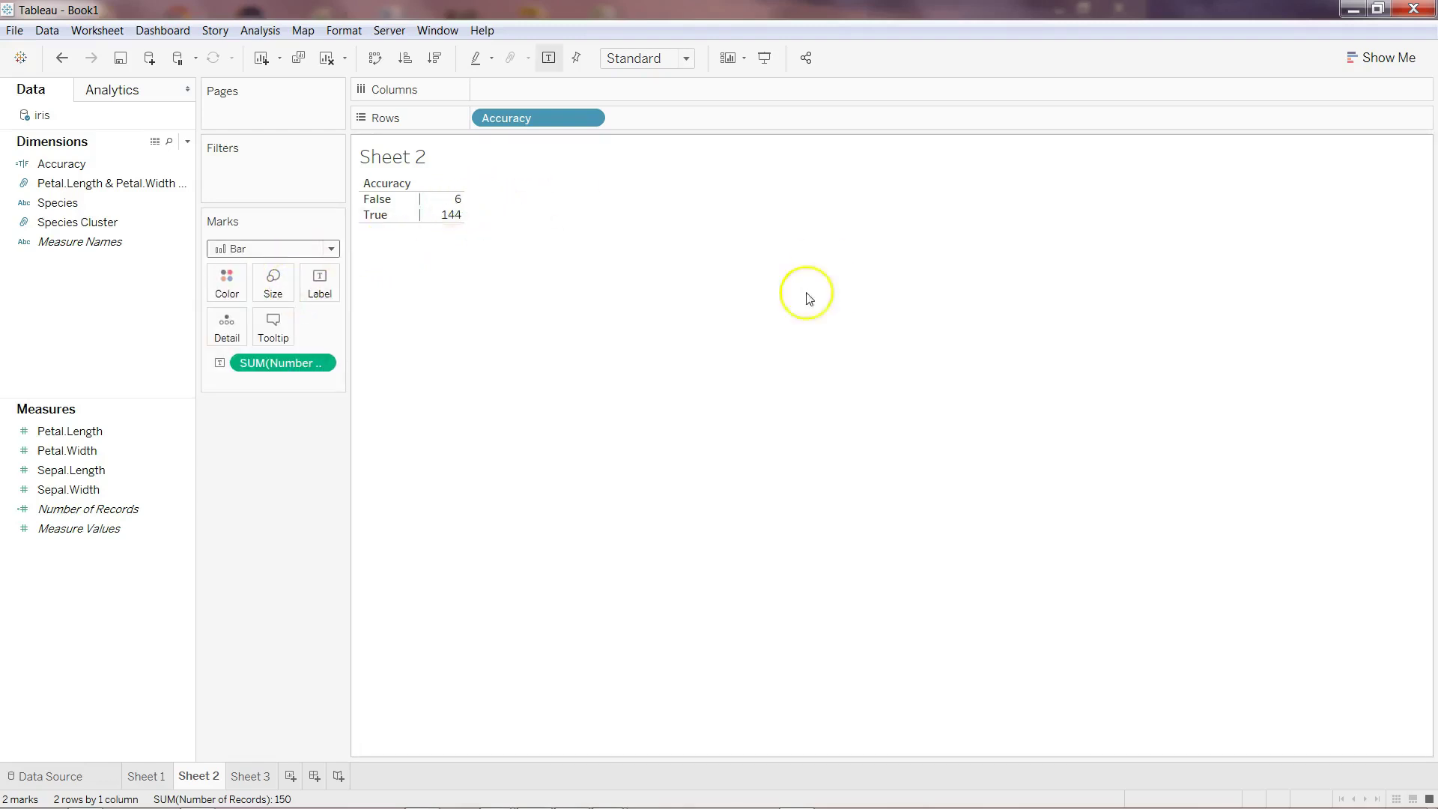
left_click(311, 249)
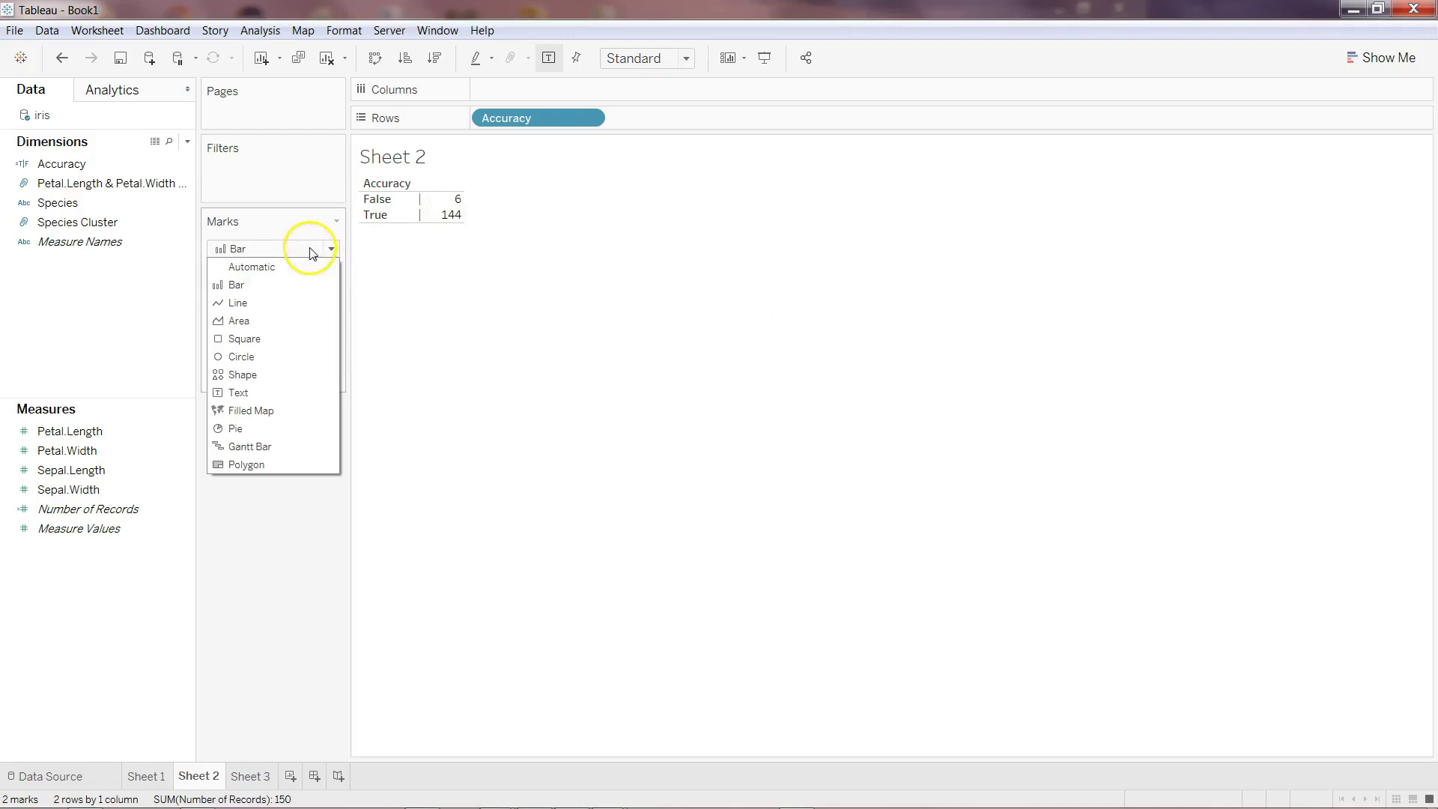
left_click(306, 290)
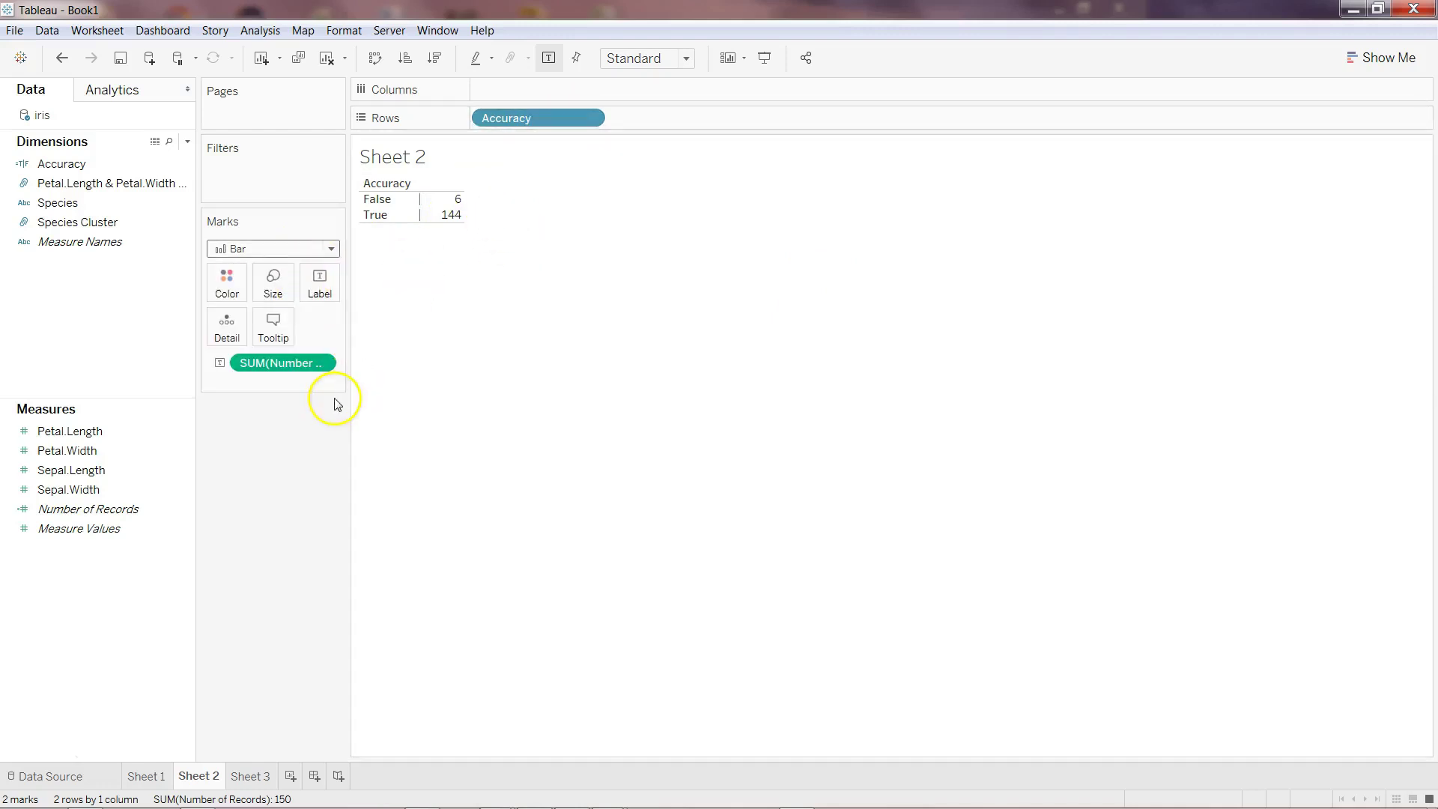
Convert the accuracy table on Sheet 2 to a horizontal bar chart of the number of records
left_click(1382, 58)
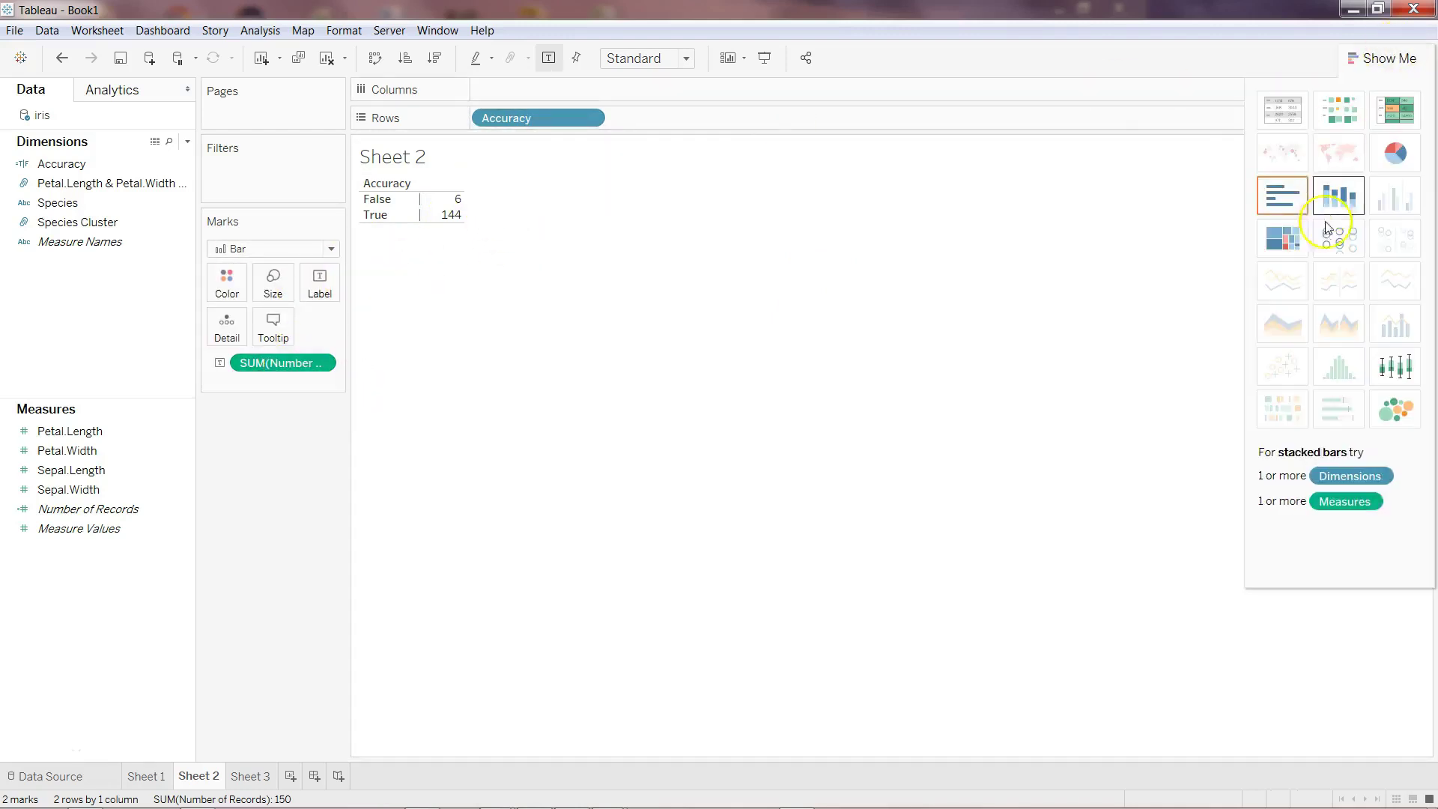
left_click(1281, 195)
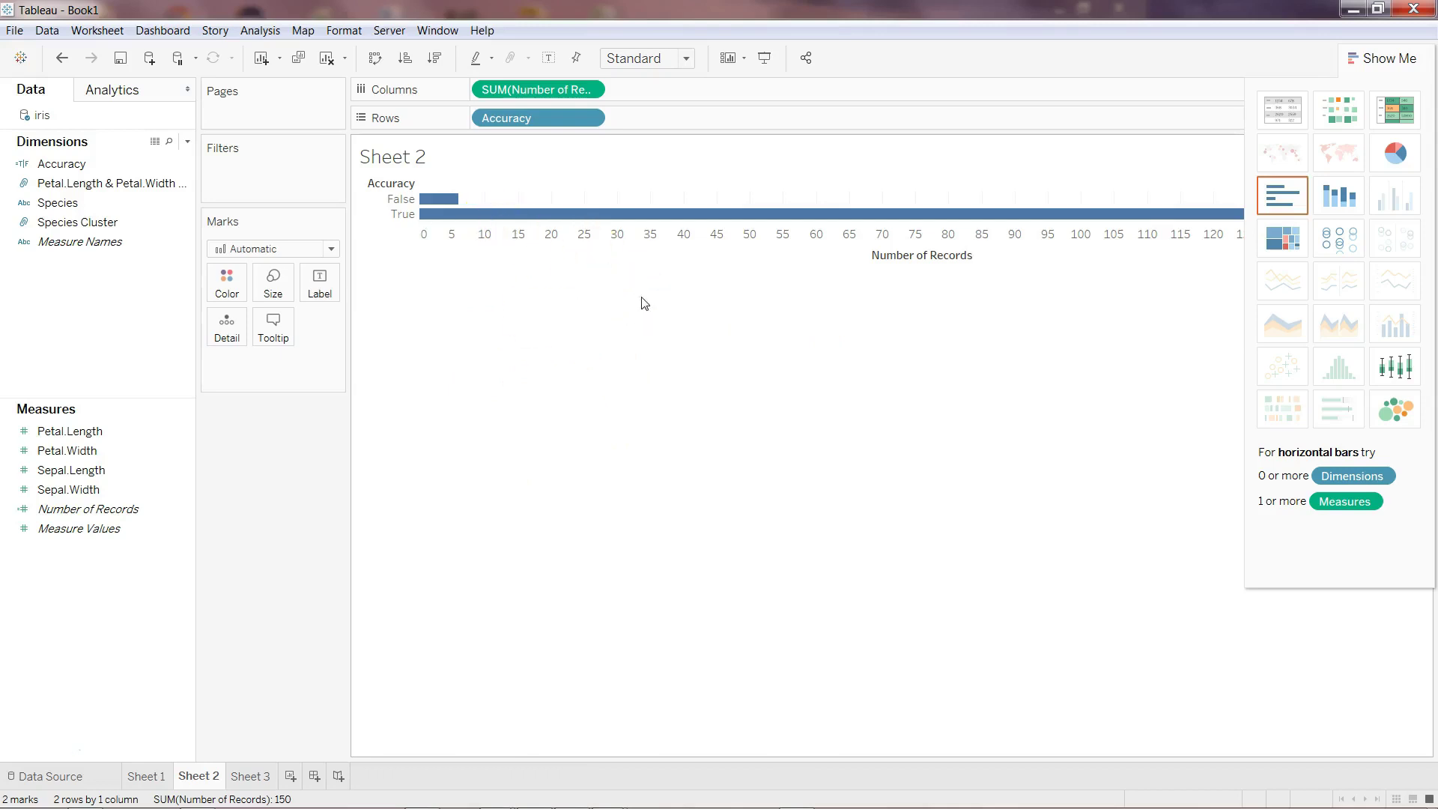
mouse_move(626, 217)
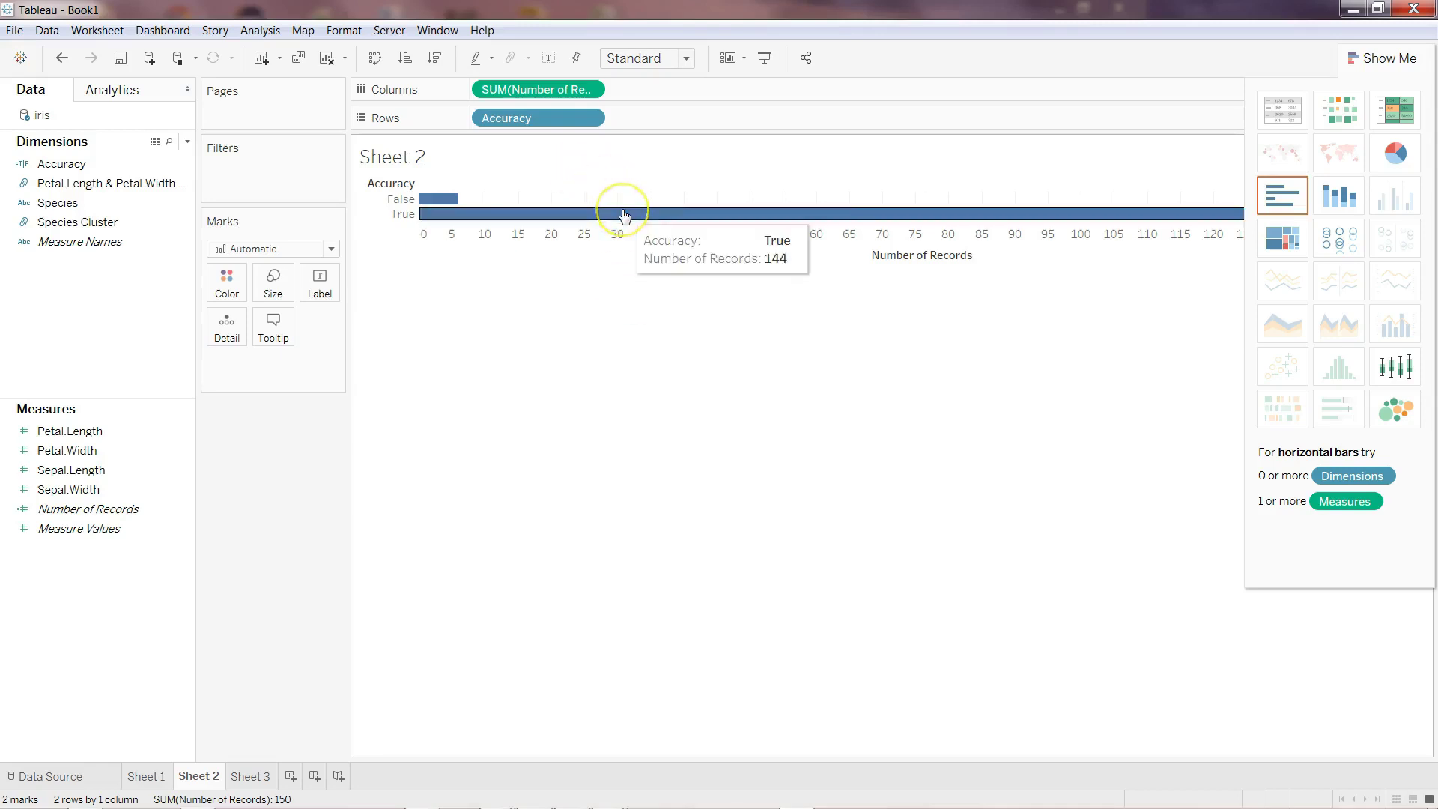
Look over the Species scatter plot on Sheet 3, then create a new dashboard and place Sheet 1 on it
left_click(247, 777)
mouse_move(704, 500)
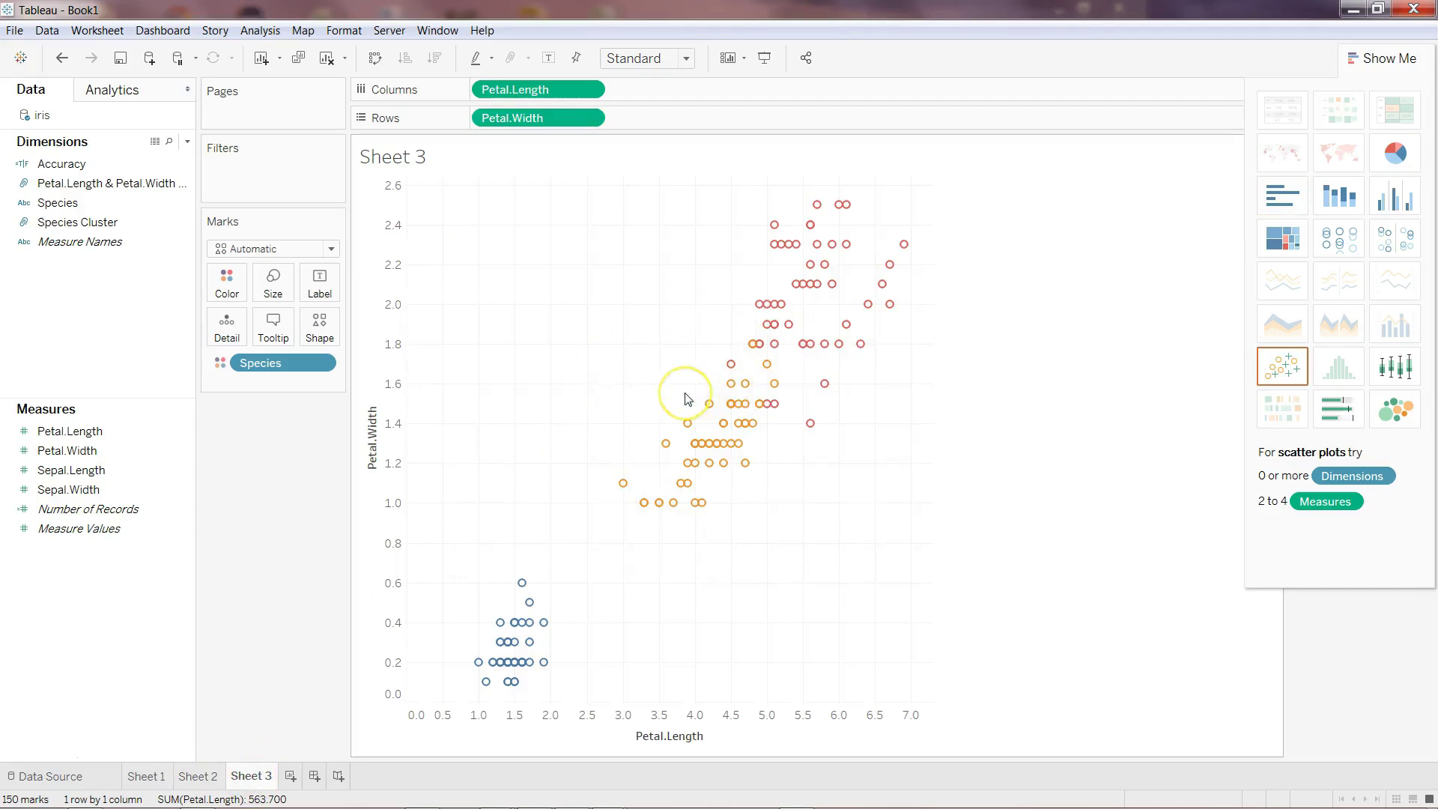
left_click(316, 776)
mouse_move(125, 235)
left_click_drag(125, 235, 349, 263)
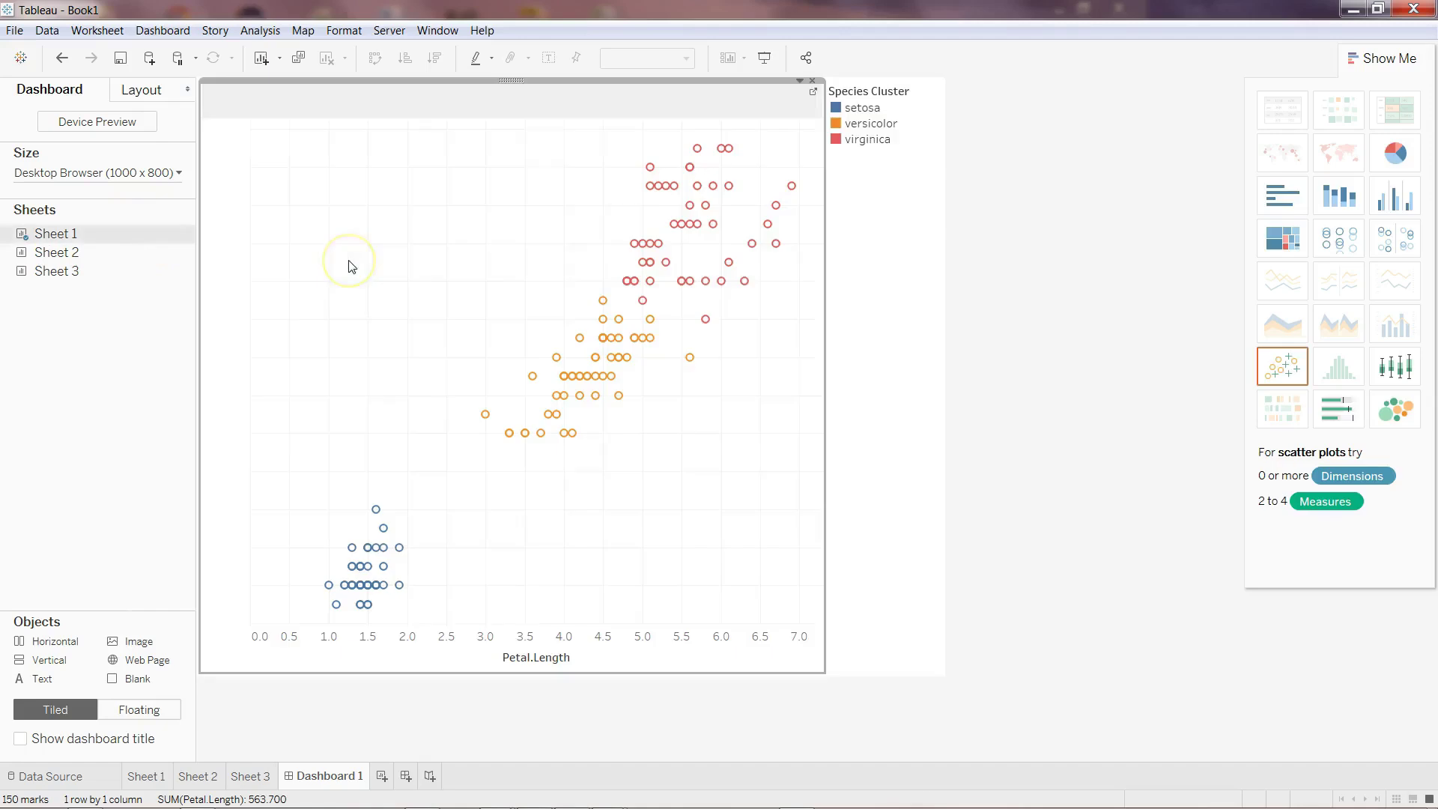
Add Sheet 3 to the dashboard and reposition it as a full-height plot beside Sheet 1
mouse_move(96, 280)
mouse_move(95, 279)
left_mouse_down()
mouse_move(683, 353)
mouse_move(940, 321)
left_mouse_up()
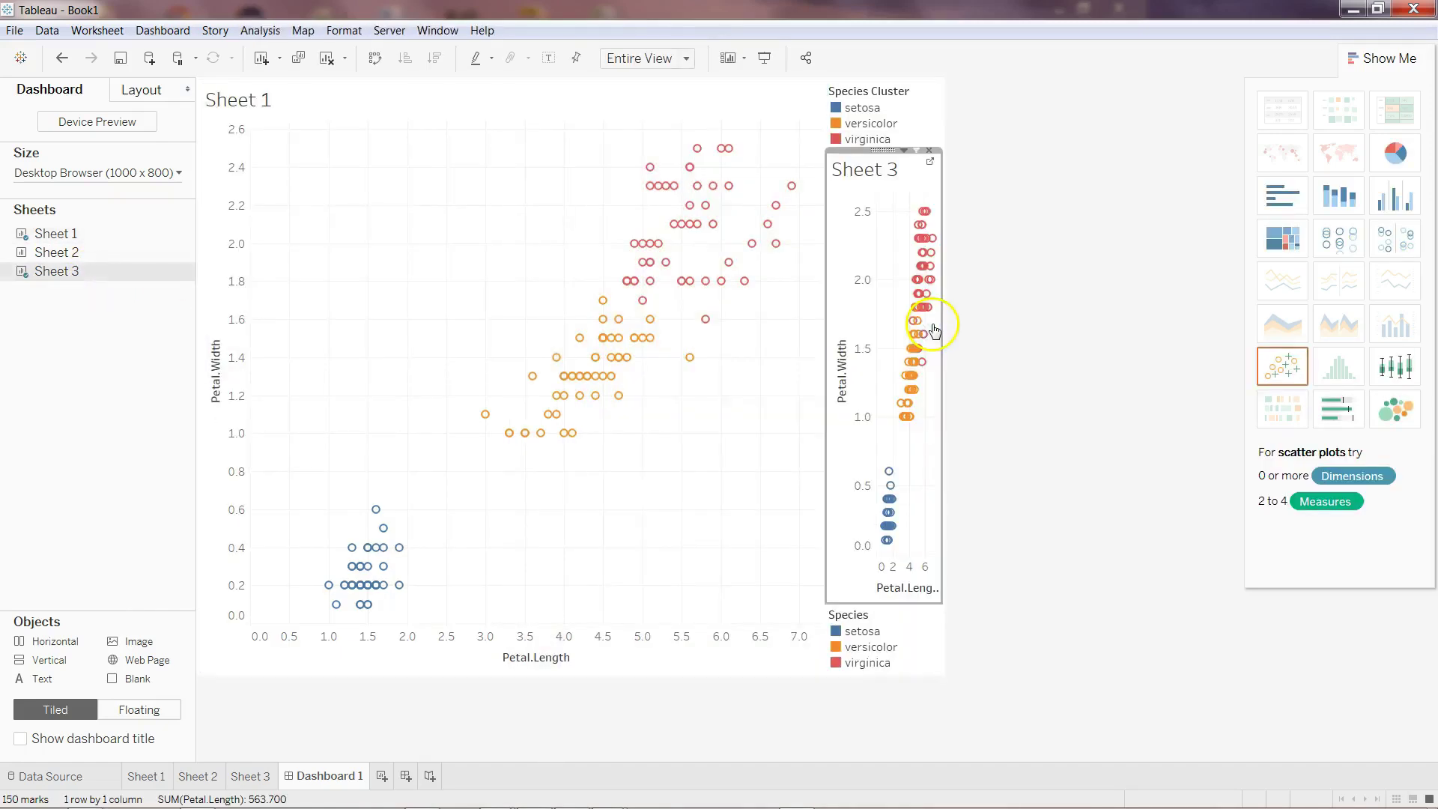
left_click_drag(883, 150, 937, 90)
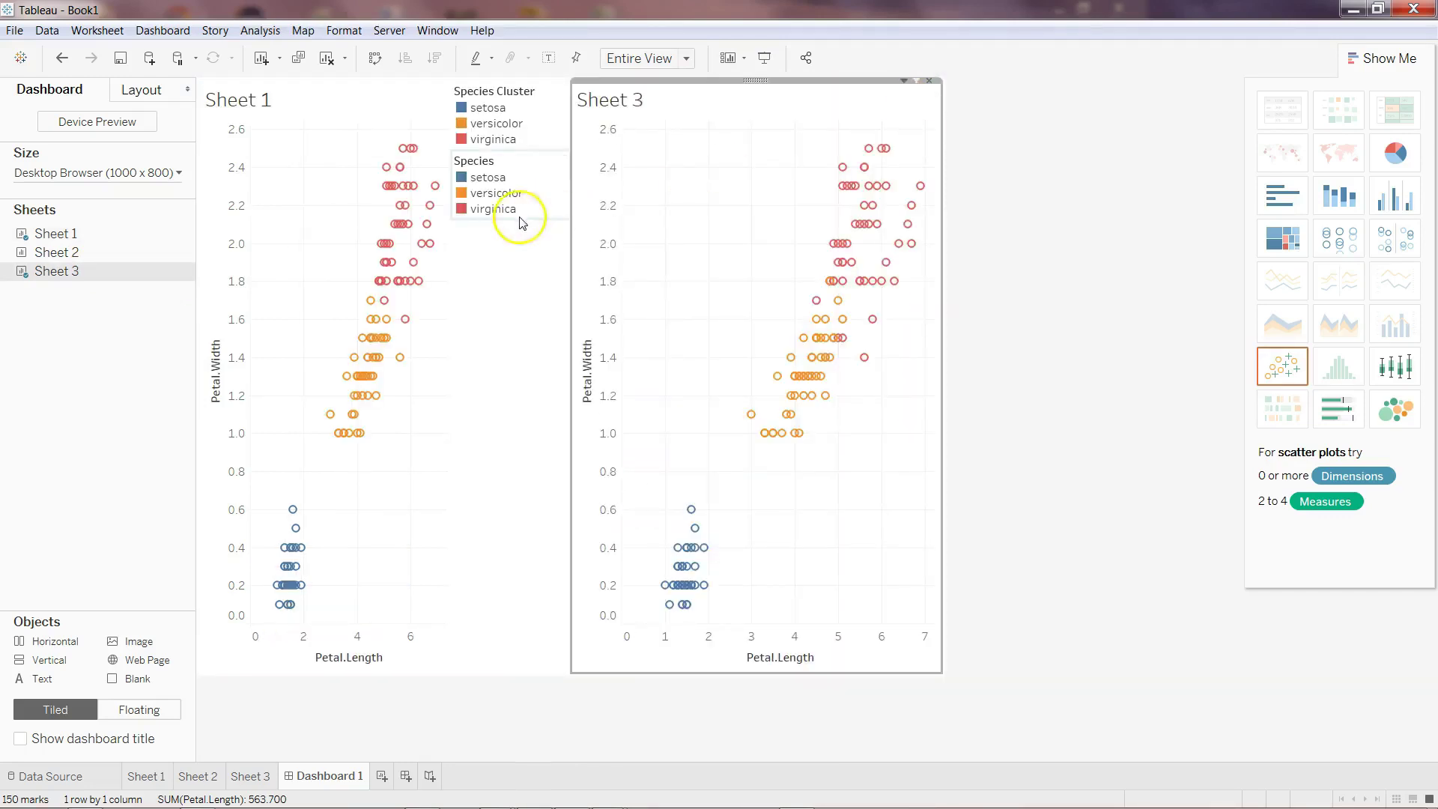
Remove the Species legend from the dashboard and narrow the Species Cluster legend column between the two scatter plots
left_click(515, 171)
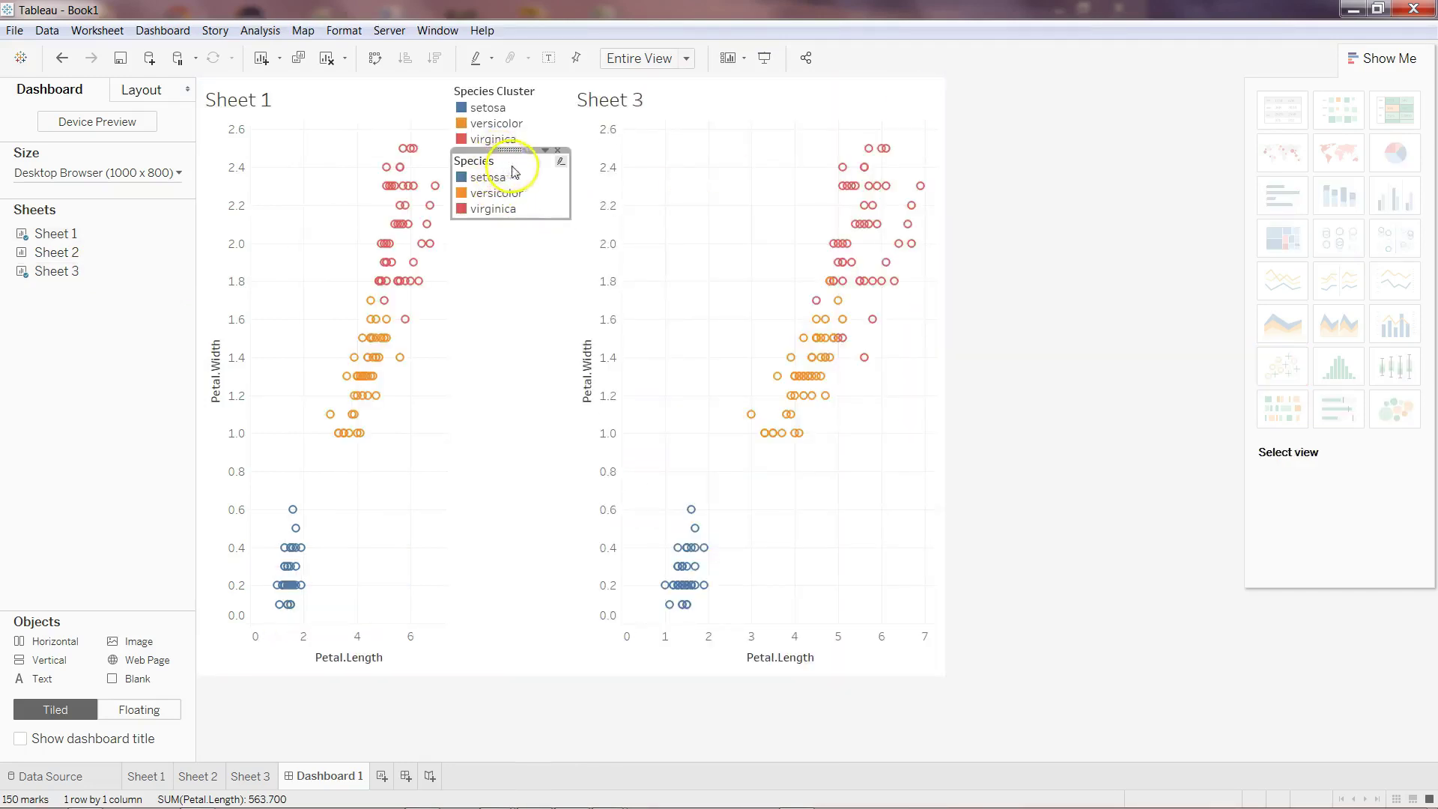
left_click(557, 156)
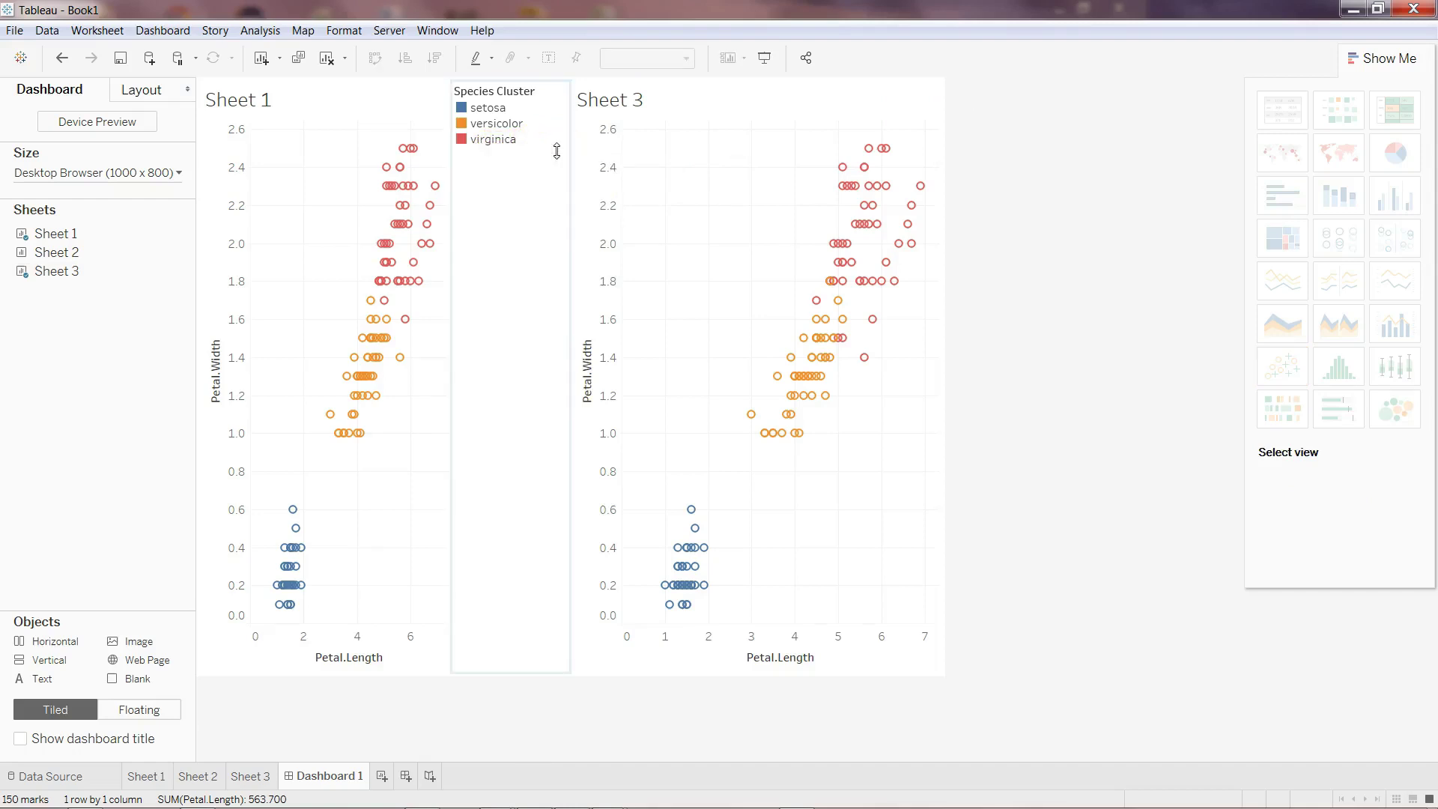
left_click_drag(454, 257, 487, 269)
left_click_drag(571, 240, 603, 245)
Rename Sheet 1 as ML Cluster and Sheet 3 as Real Value
left_click(247, 98)
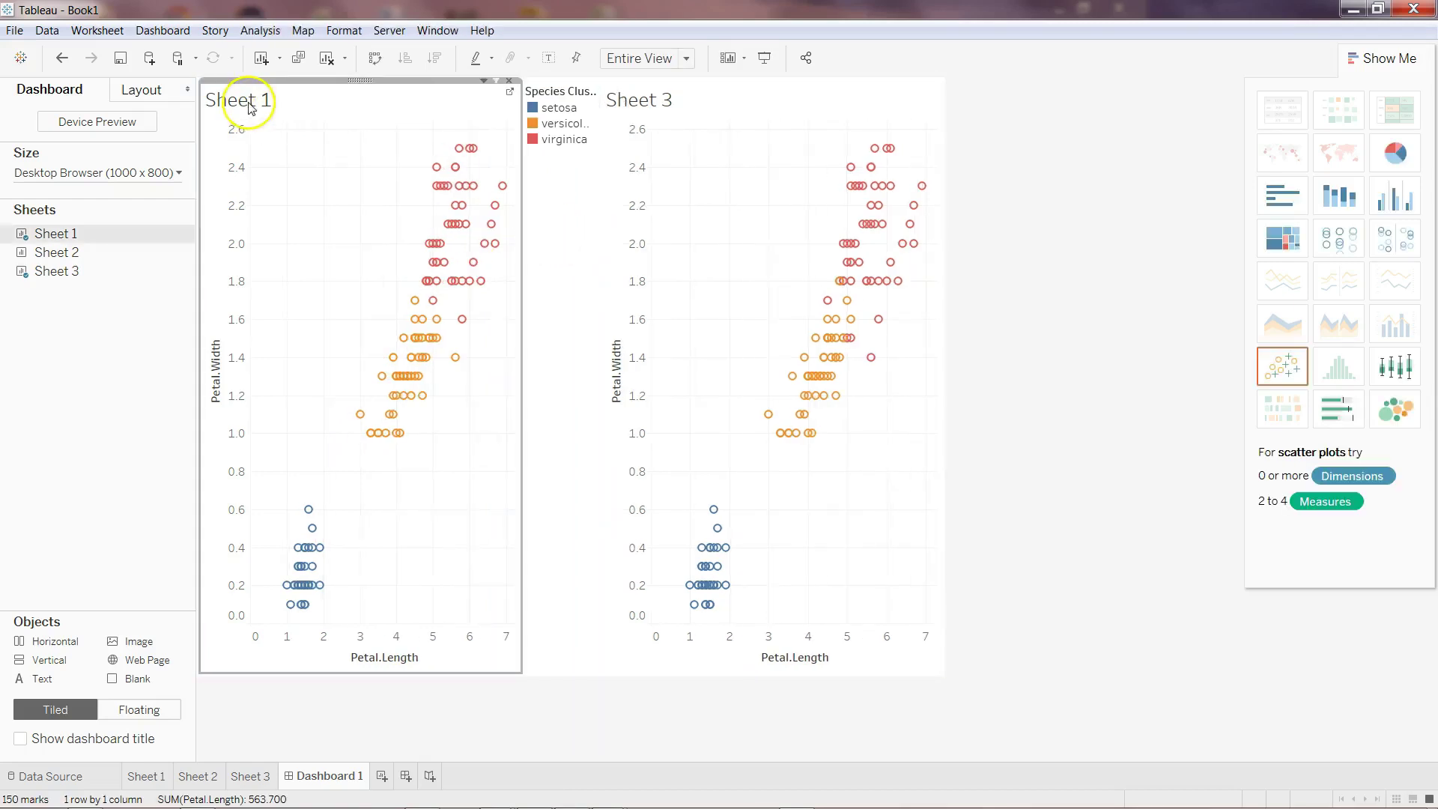
double_click(146, 776)
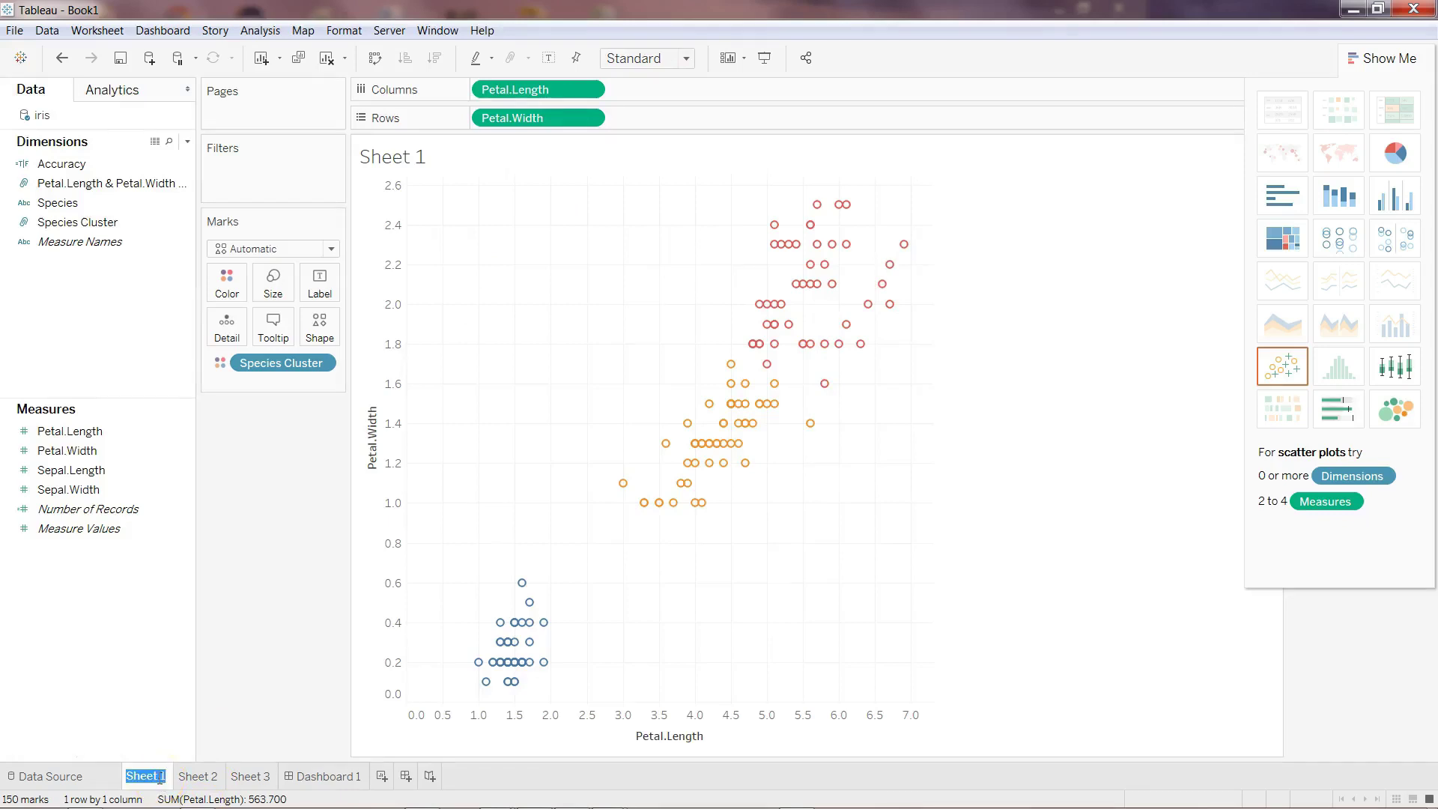
type("ML Cluster")
key("Return")
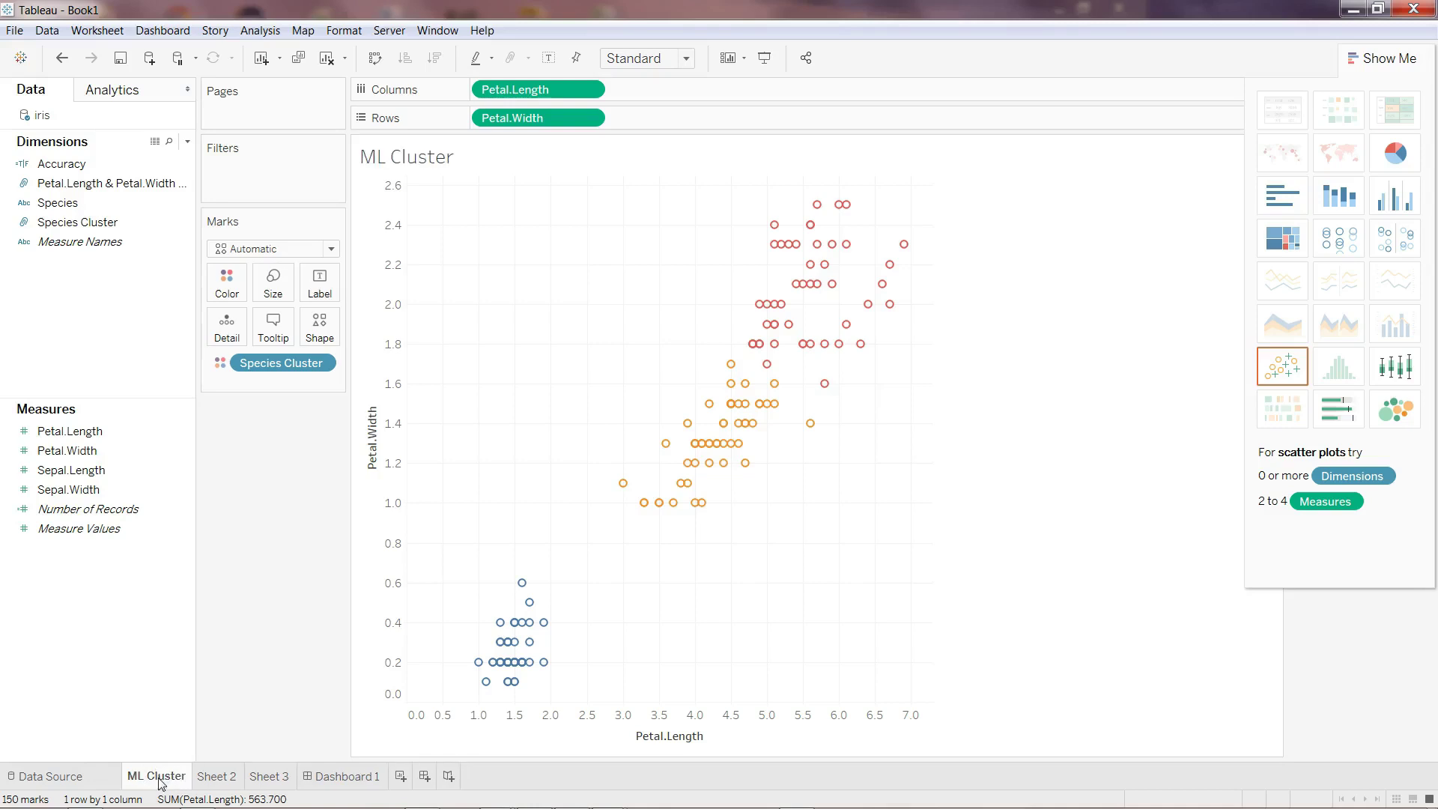
double_click(268, 778)
type("Real Value")
key("Return")
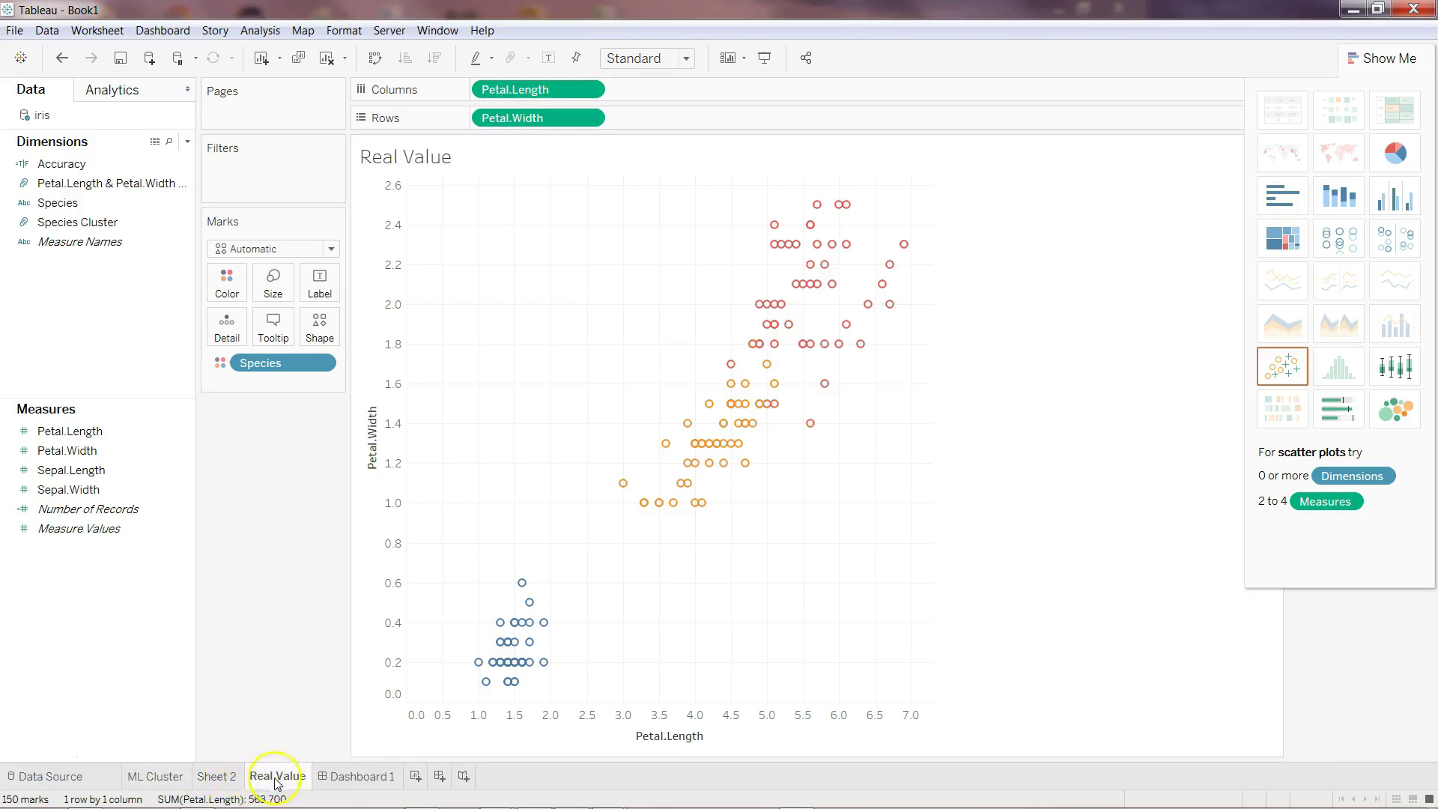
Rename Sheet 2, which holds the accuracy bar chart, as Accuary
double_click(214, 777)
type("Accuary")
key("Return")
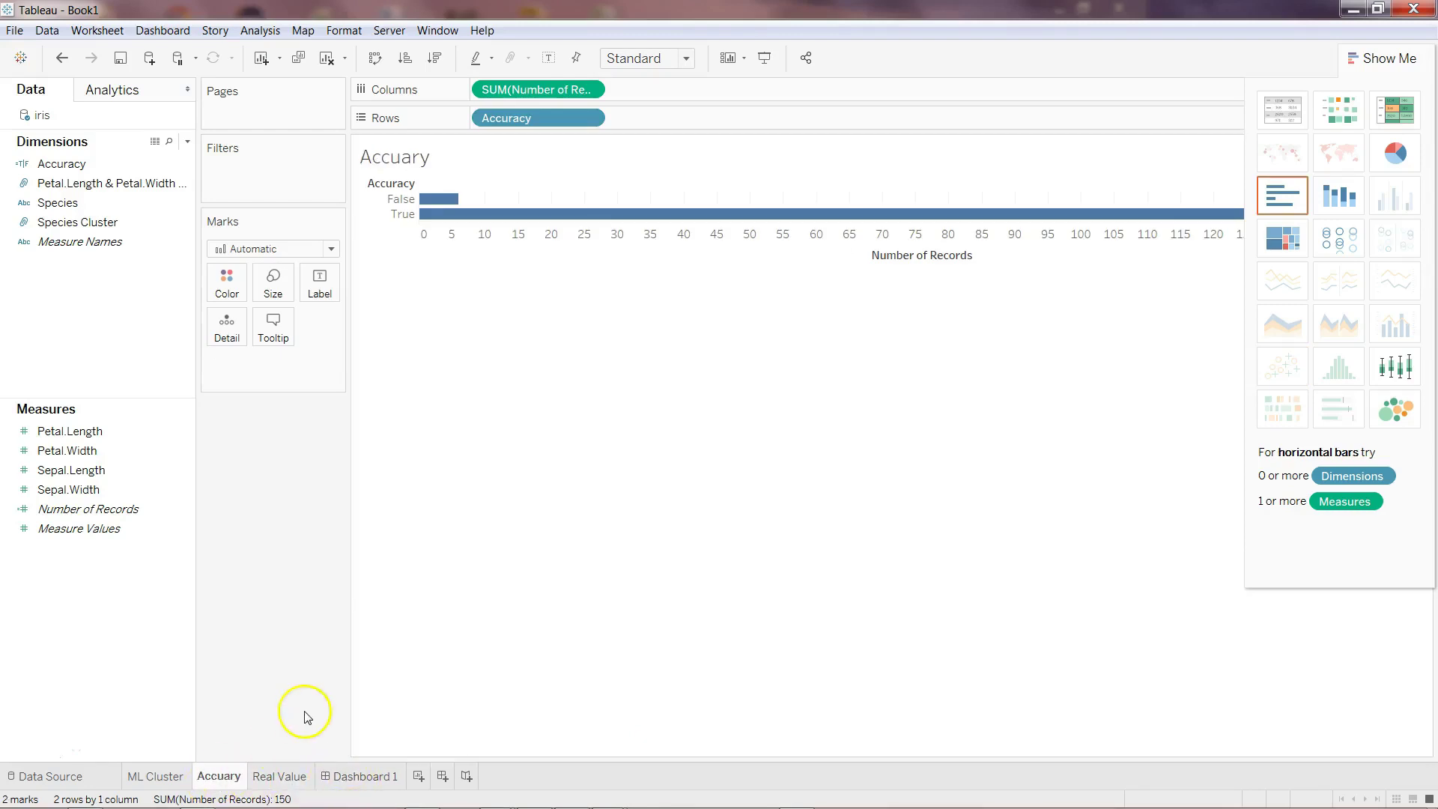
Compare the point at petal length 5.6 and width 1.4 in the dashboard's ML Cluster and Real Value plots
left_click(364, 775)
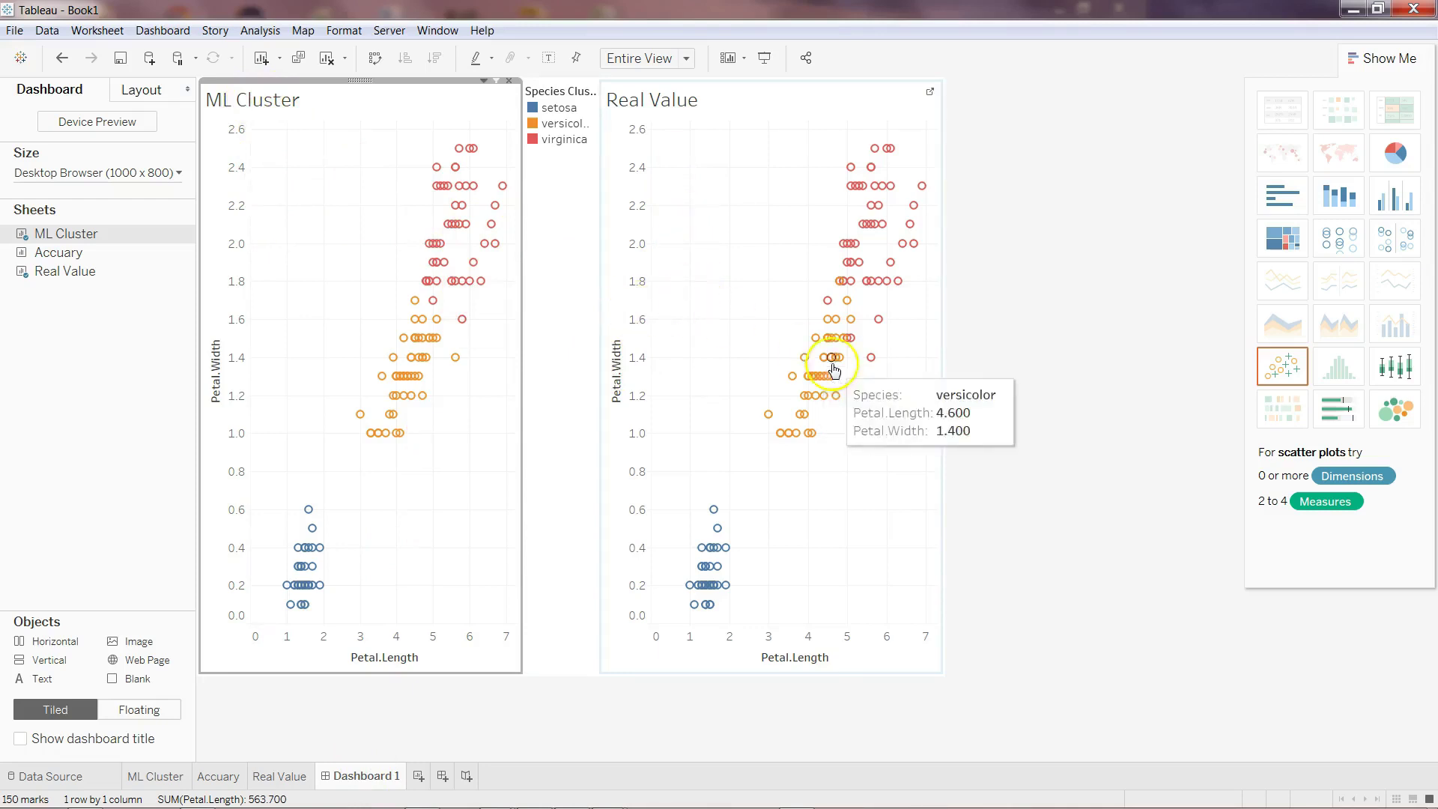
mouse_move(458, 363)
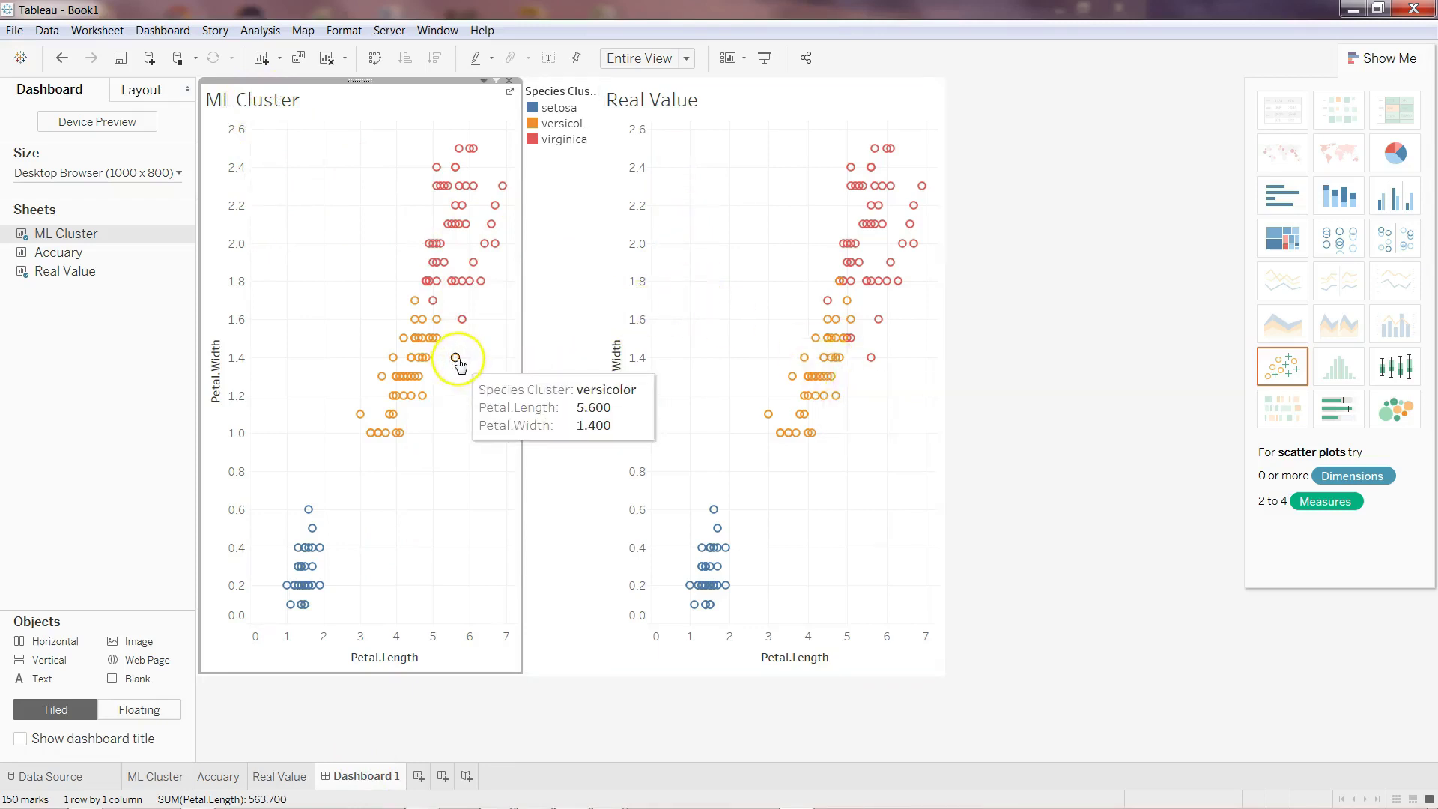
mouse_move(873, 366)
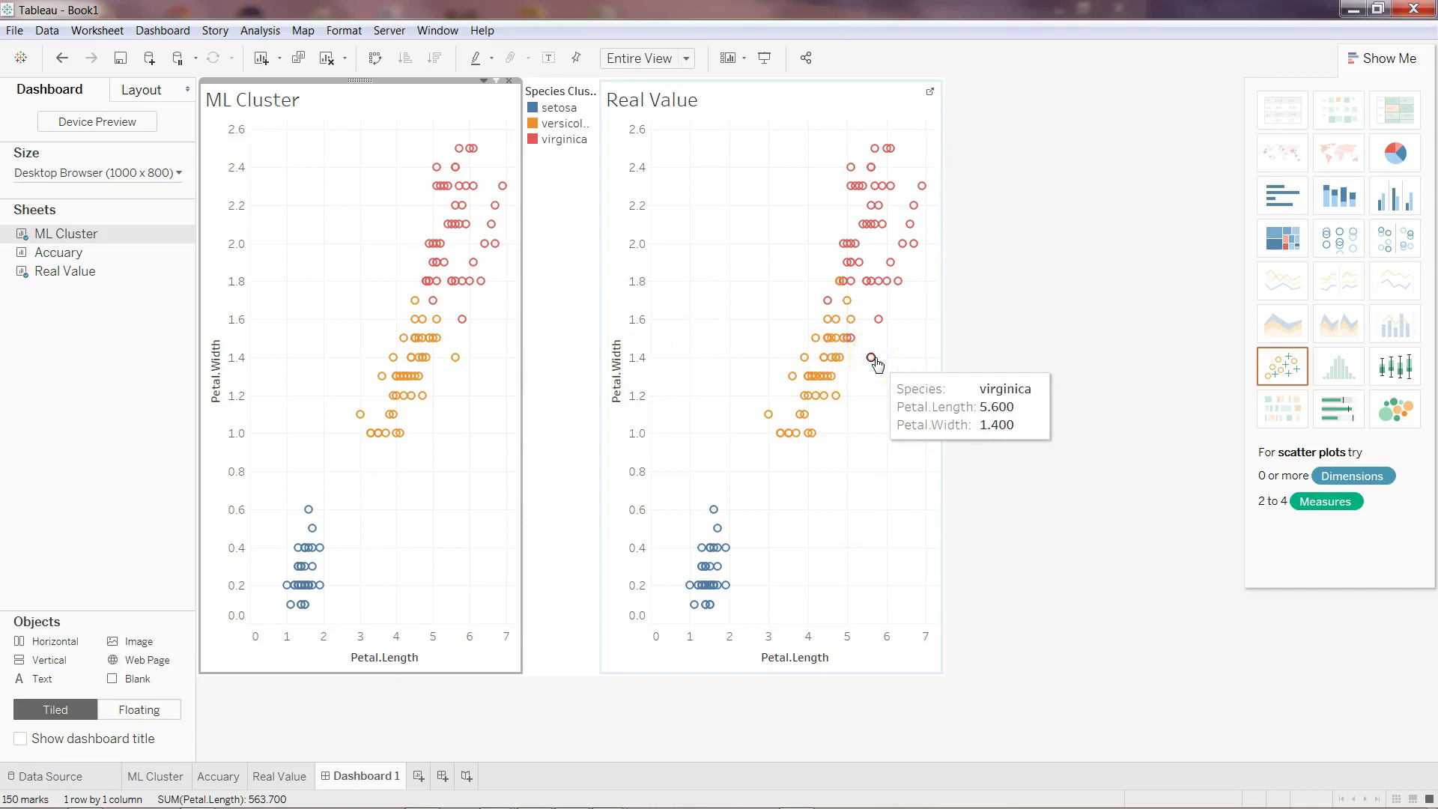
left_click(371, 435)
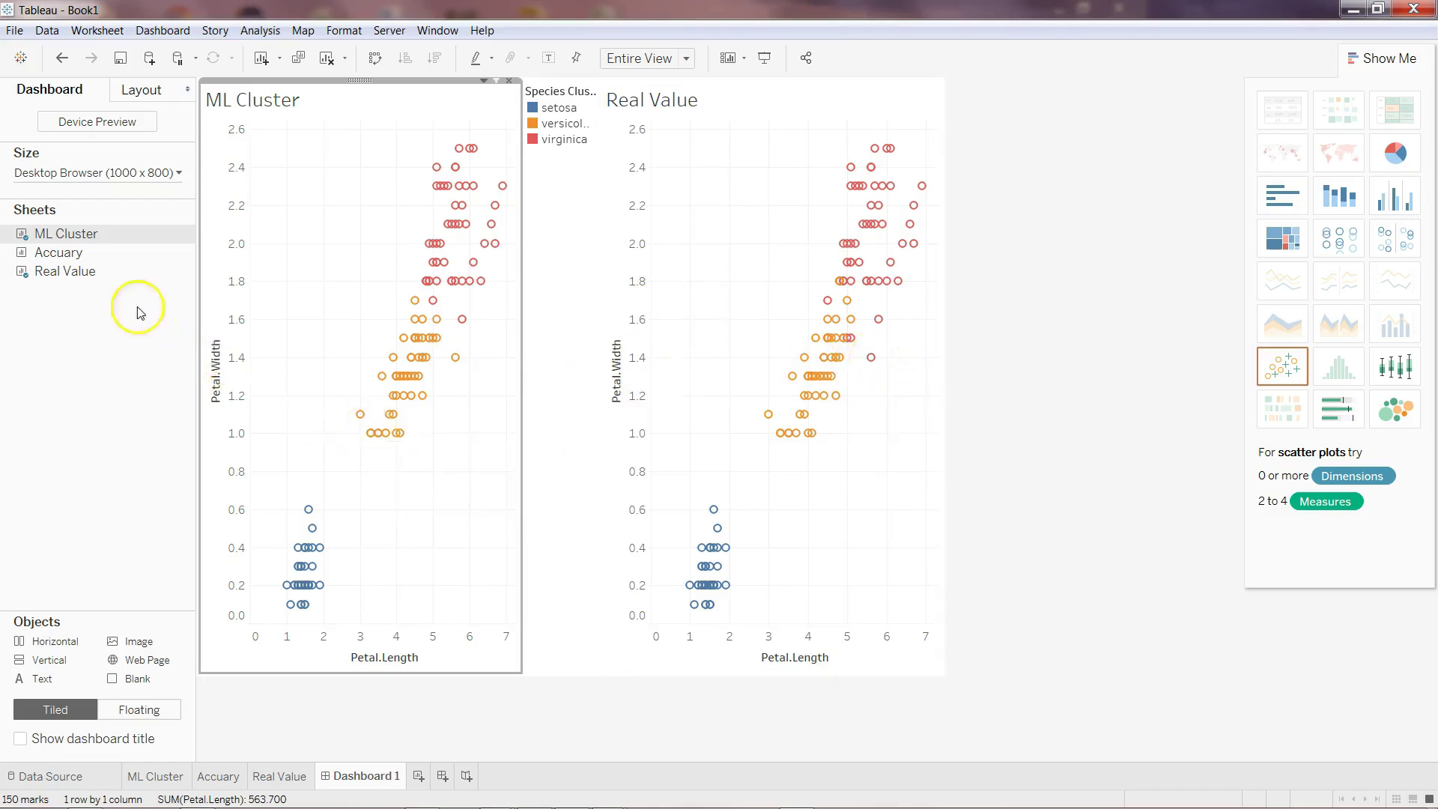
Add the Accuary bar chart to Dashboard 1, along the outer side of the ML Cluster plot
left_click_drag(105, 257, 201, 249)
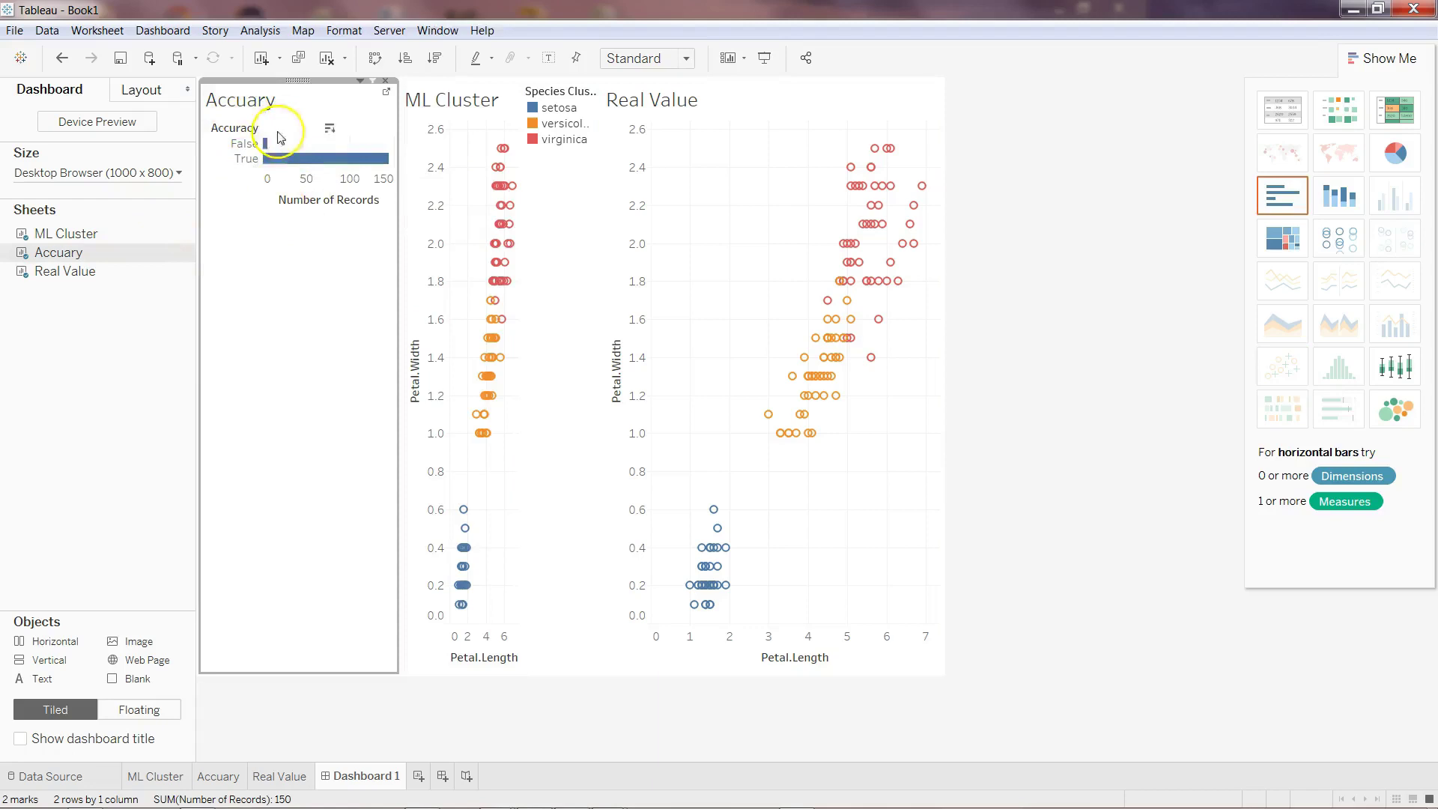
mouse_move(309, 163)
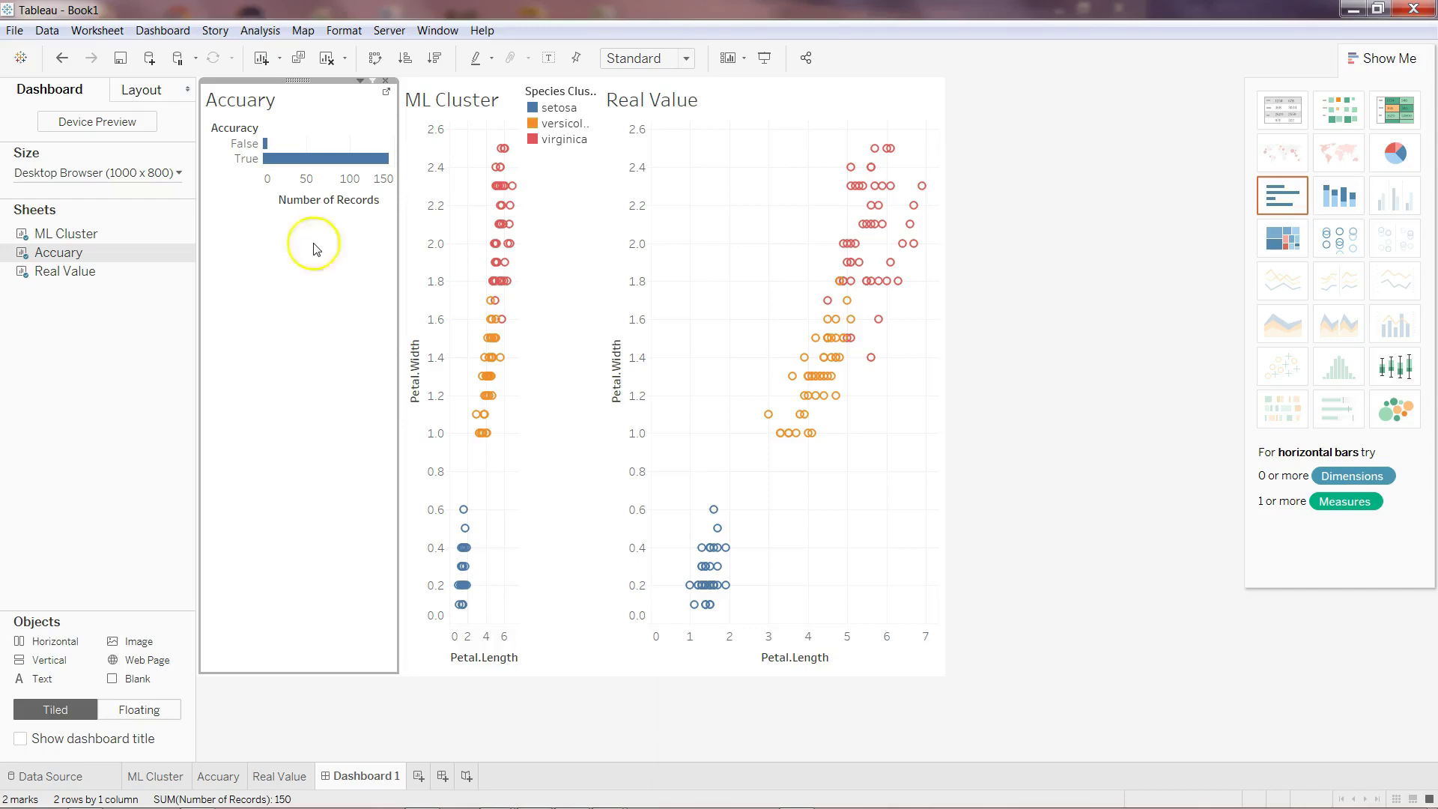
left_click(1014, 394)
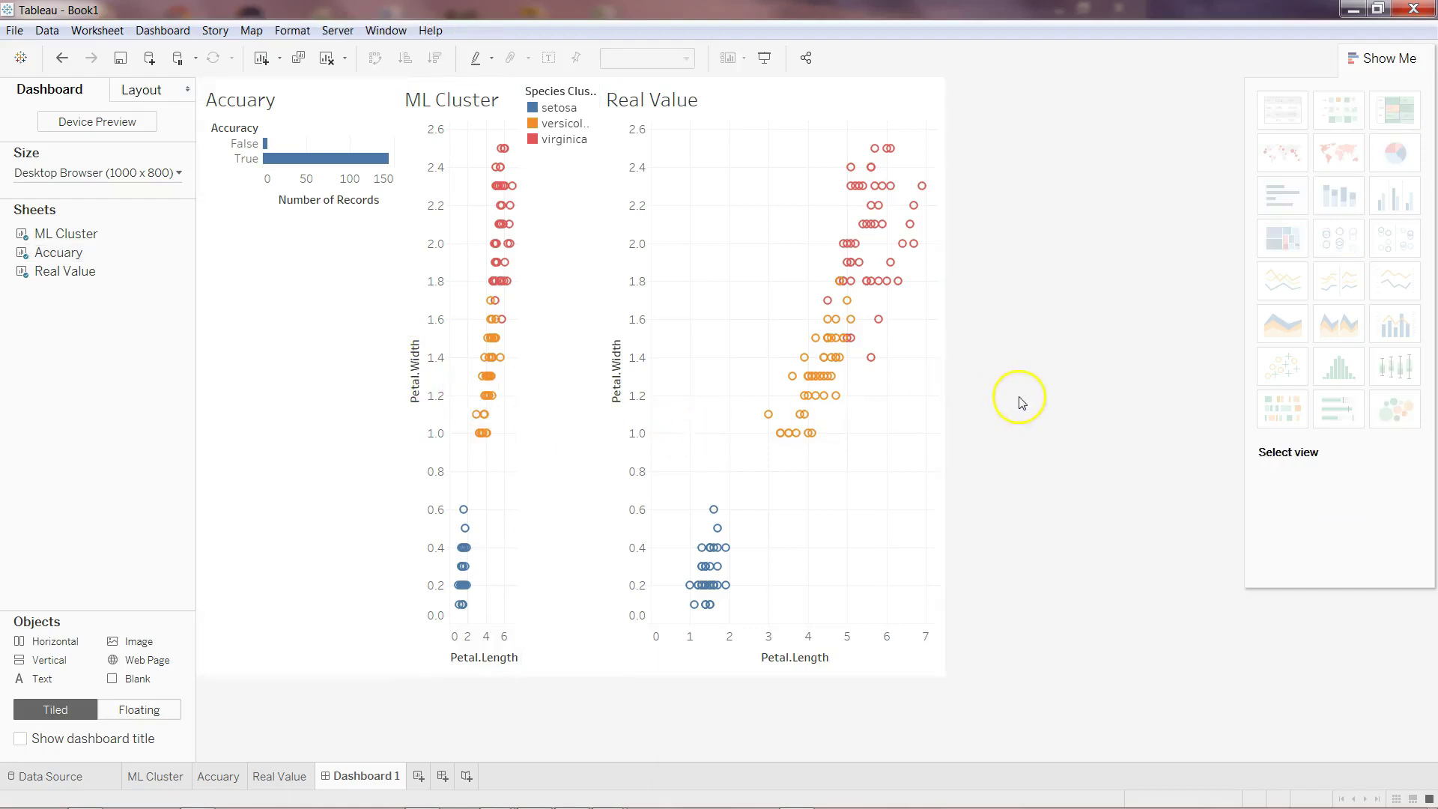